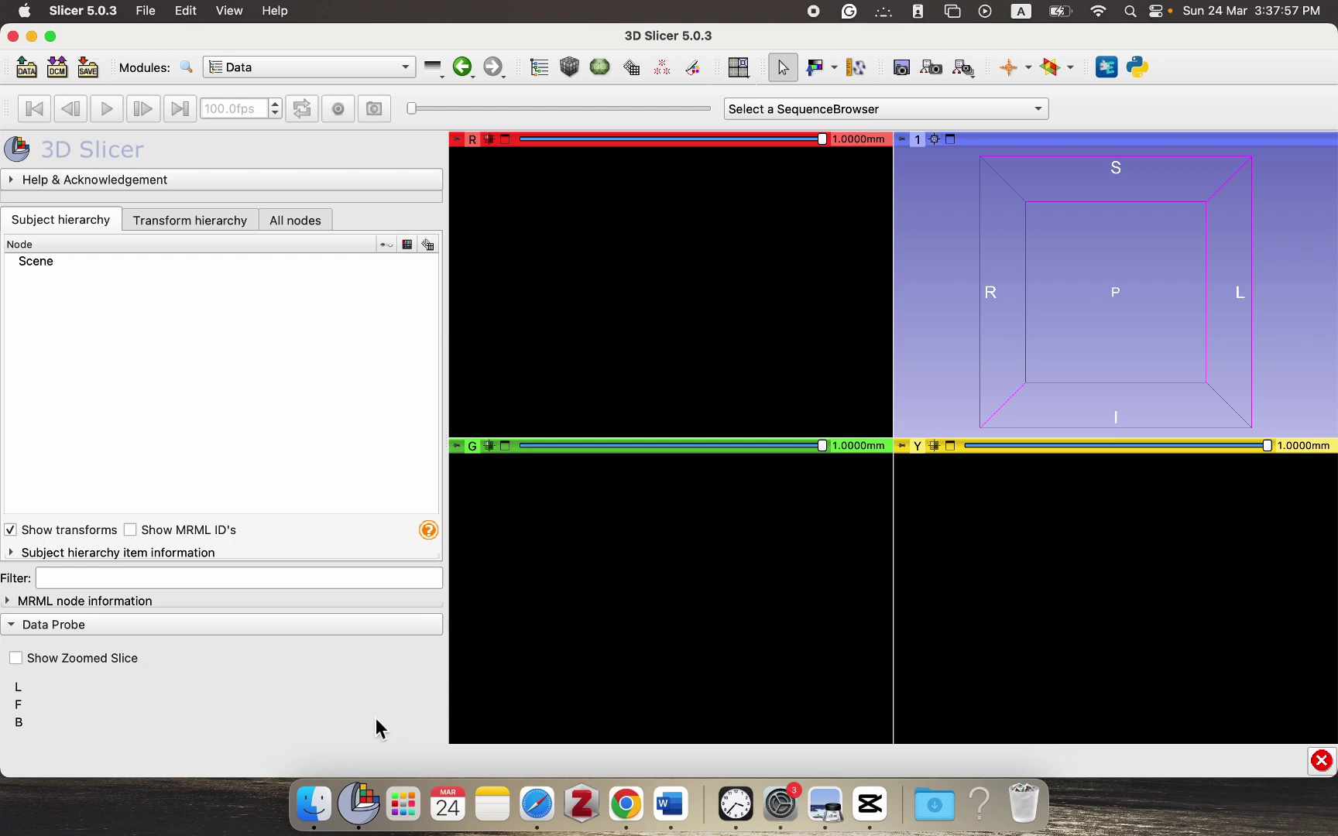
Show the Original BraTS Sample folder's flair and t1ce files in Finder beside Slicer's Add data dialog
left_click(312, 805)
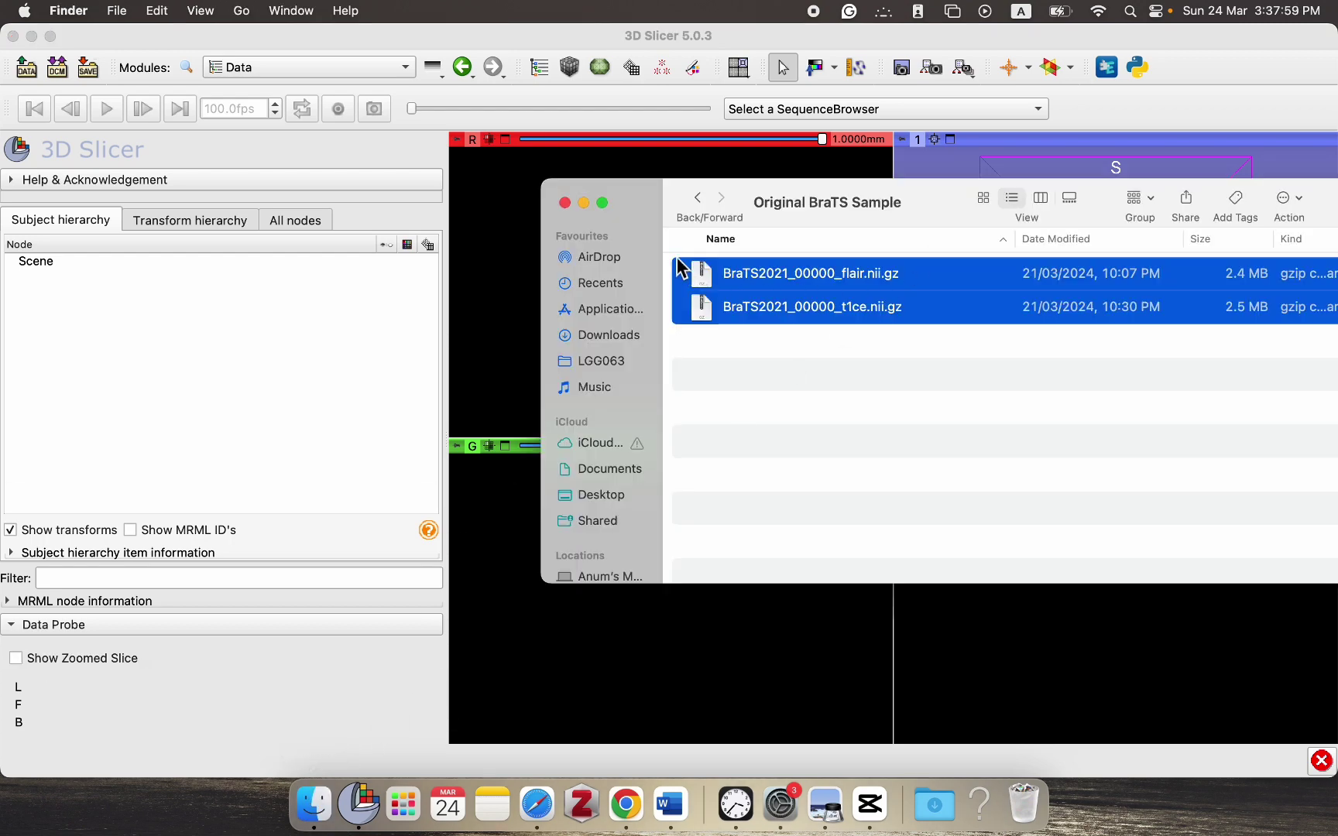
left_click(698, 198)
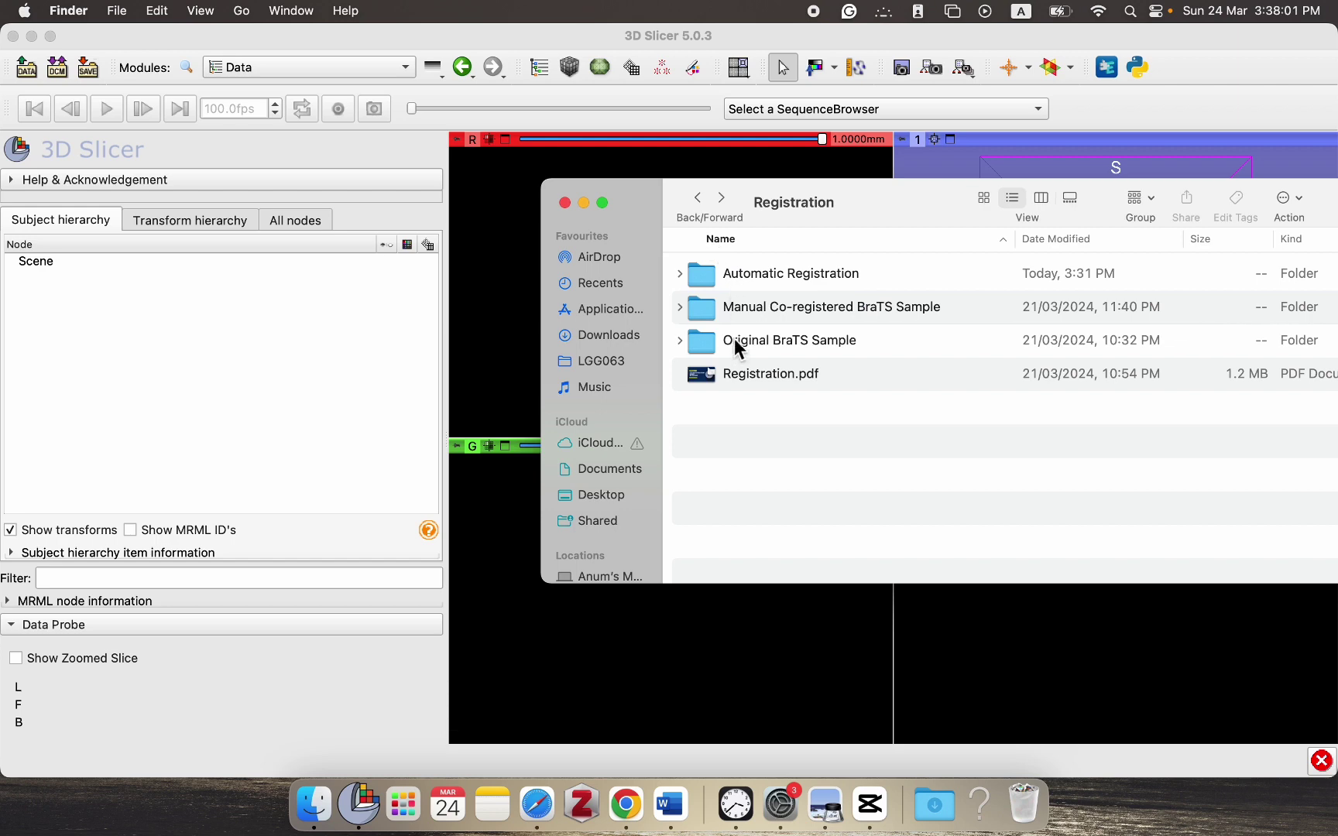
double_click(734, 341)
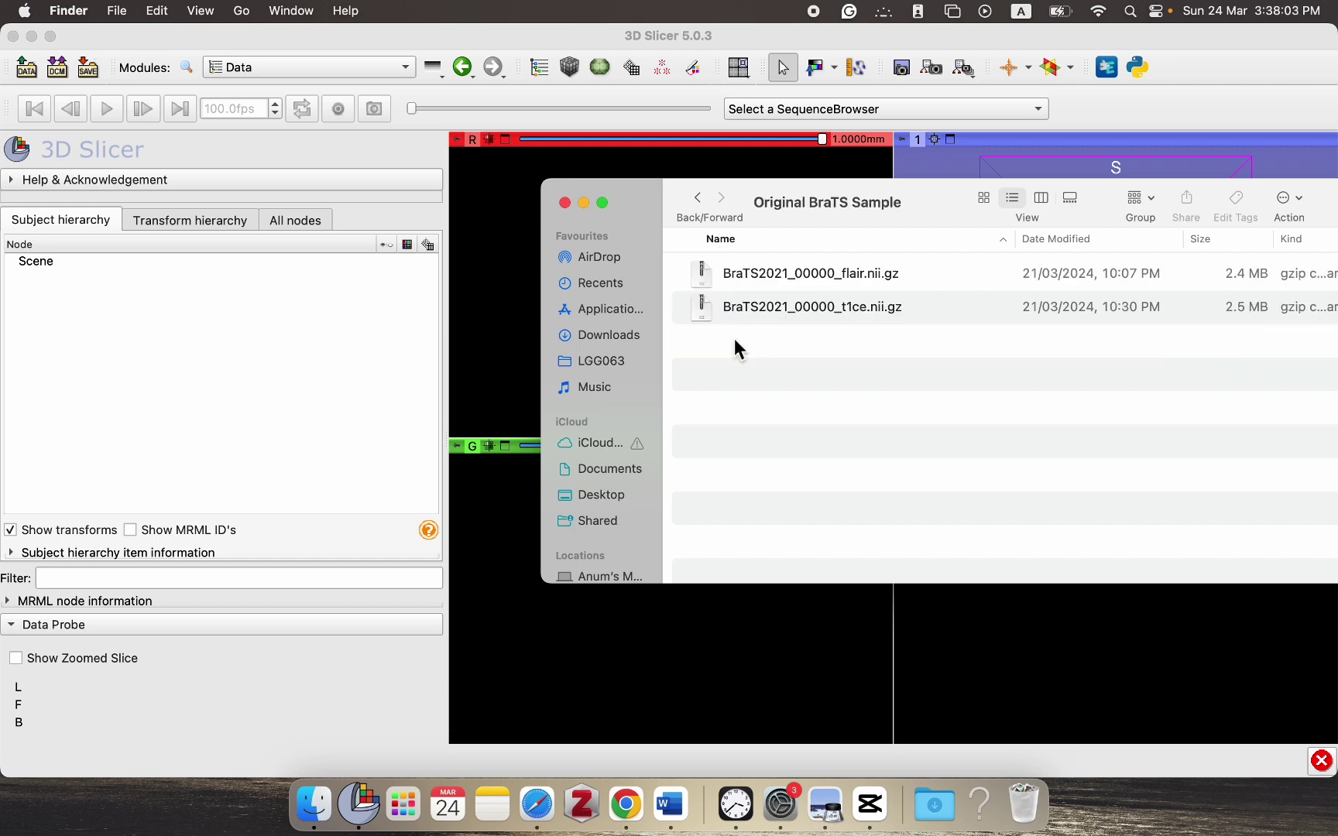
left_click(37, 64)
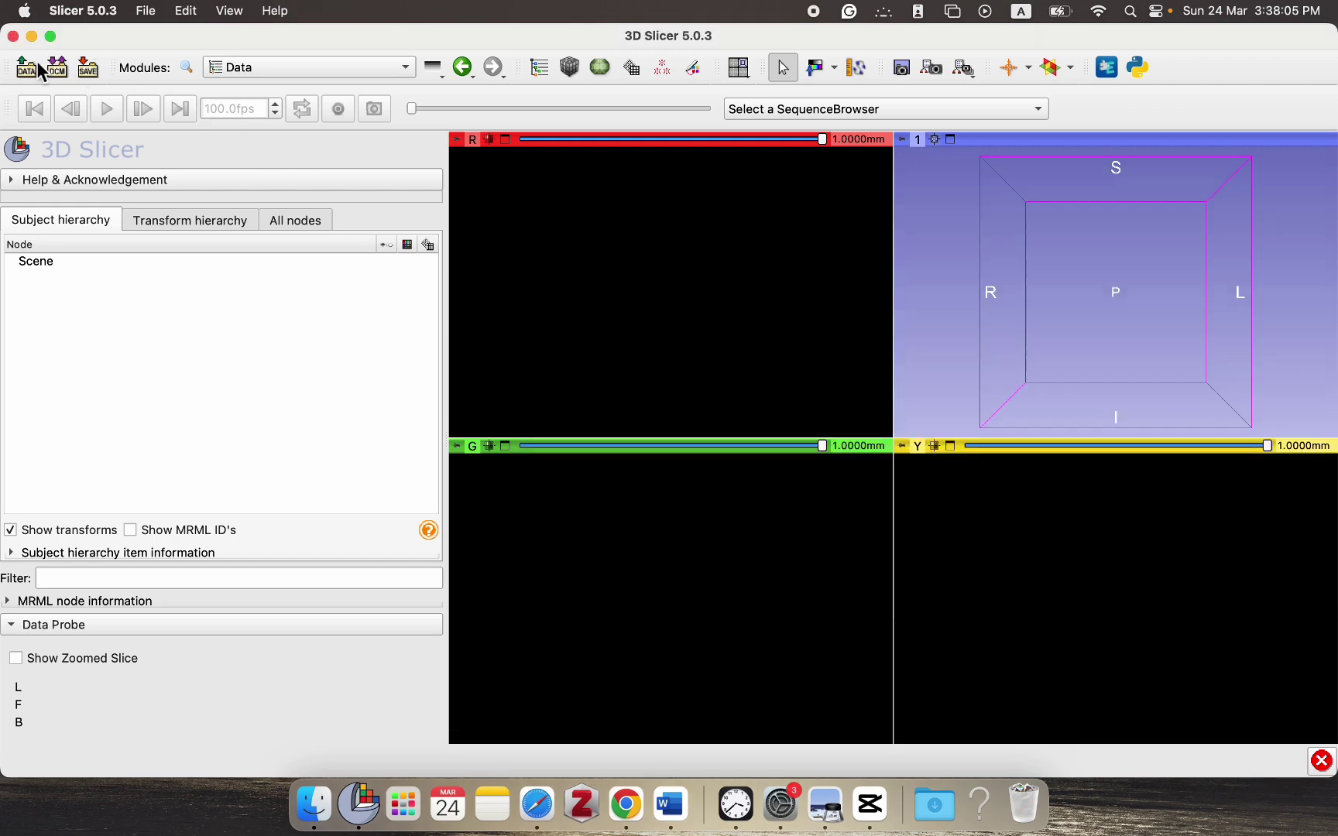
left_click(315, 805)
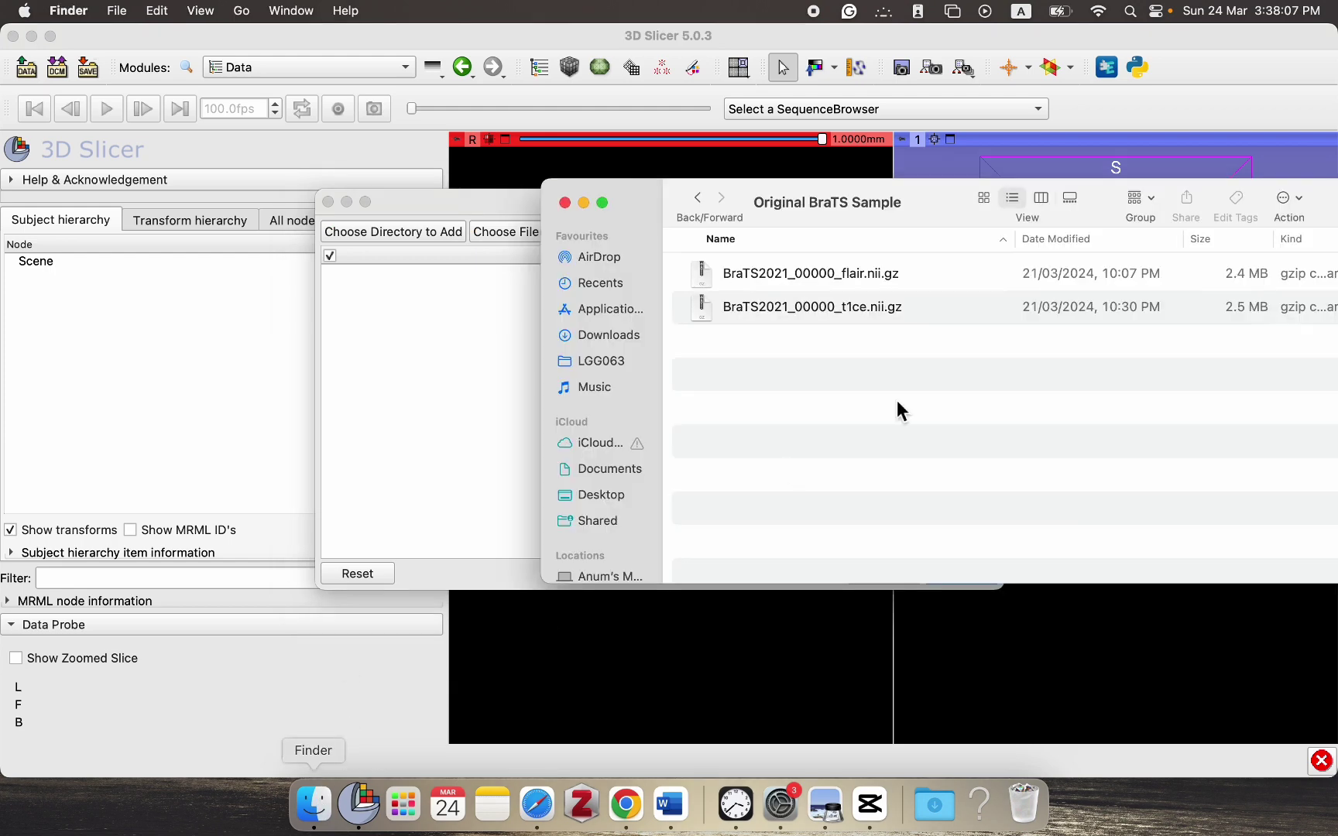
Load the BraTS flair and t1ce .nii.gz files as volumes via the Add data dialog
left_click_drag(759, 338, 419, 364)
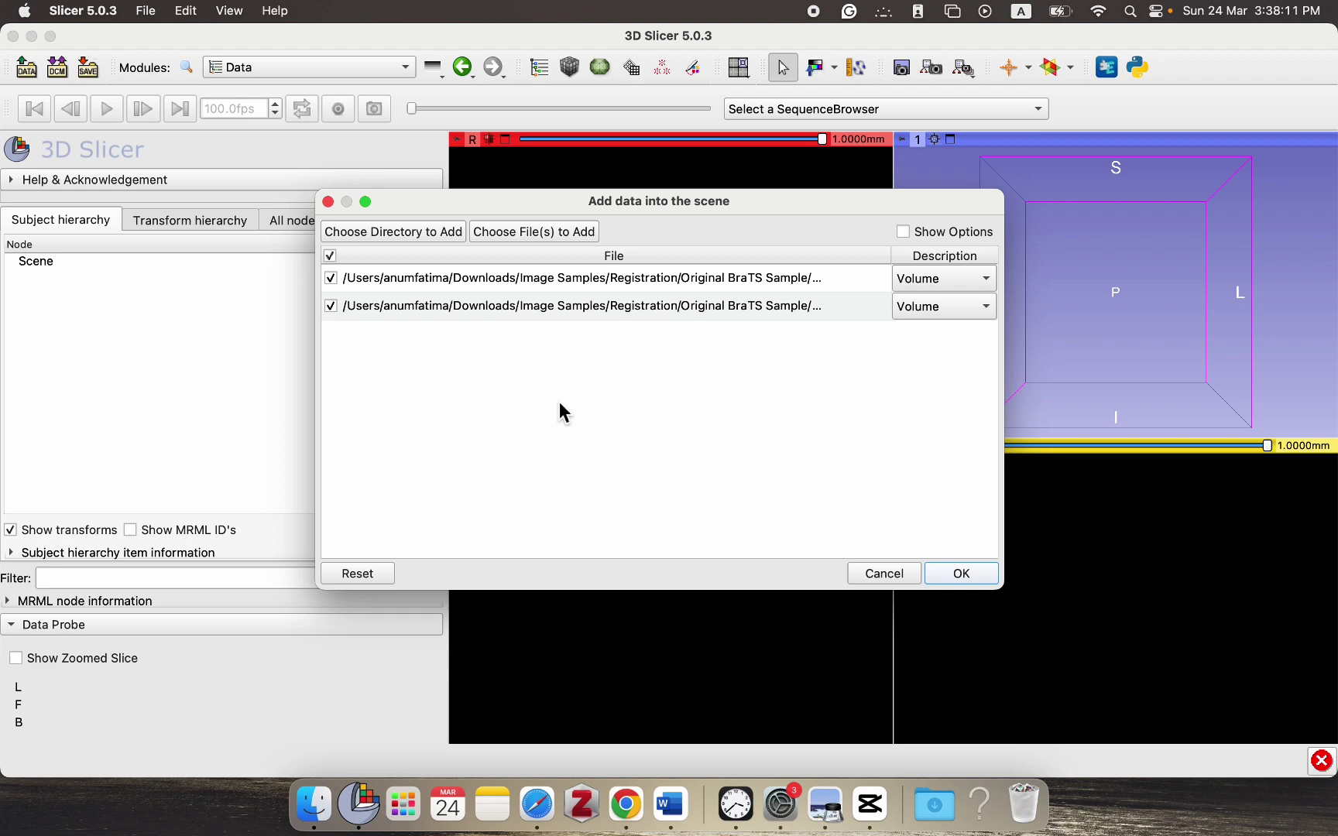
left_click_drag(319, 382, 176, 364)
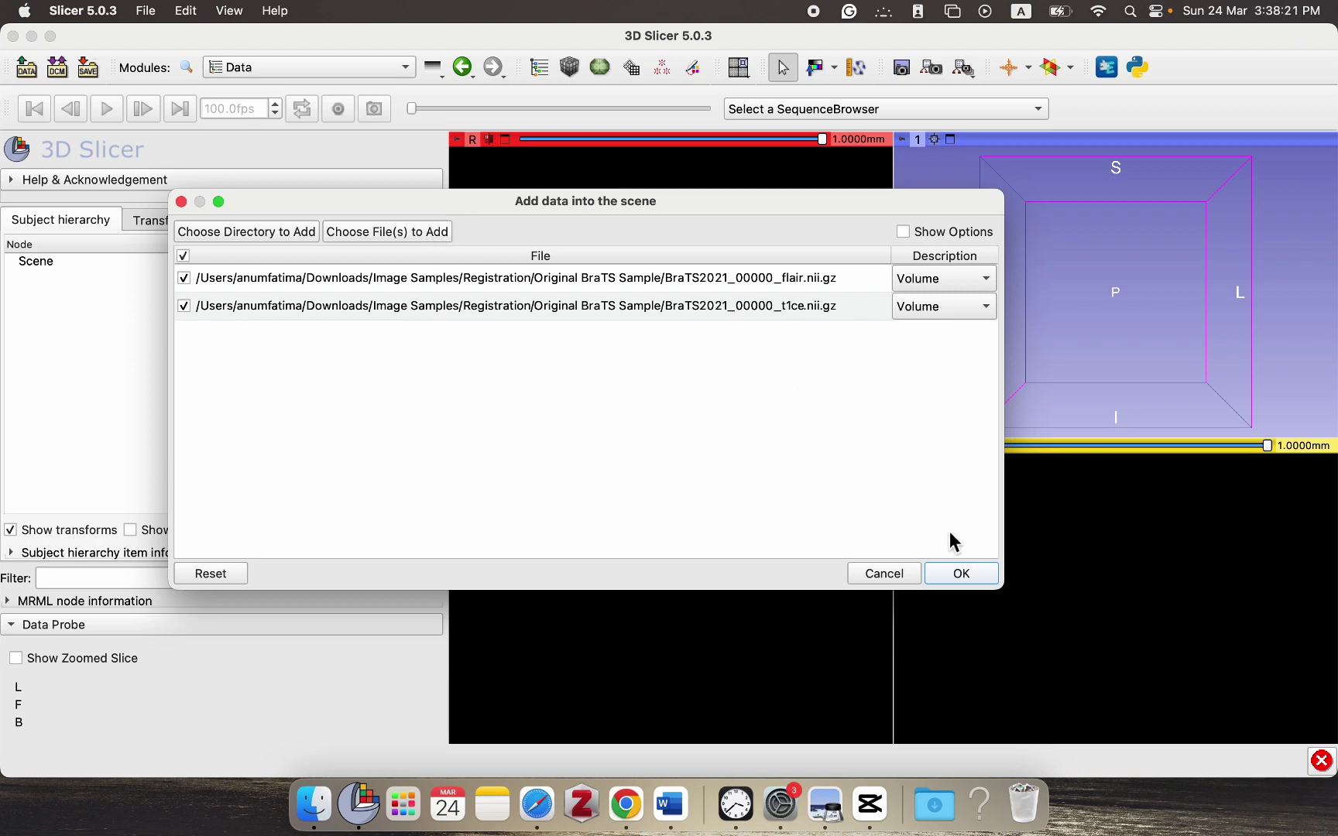
left_click(961, 574)
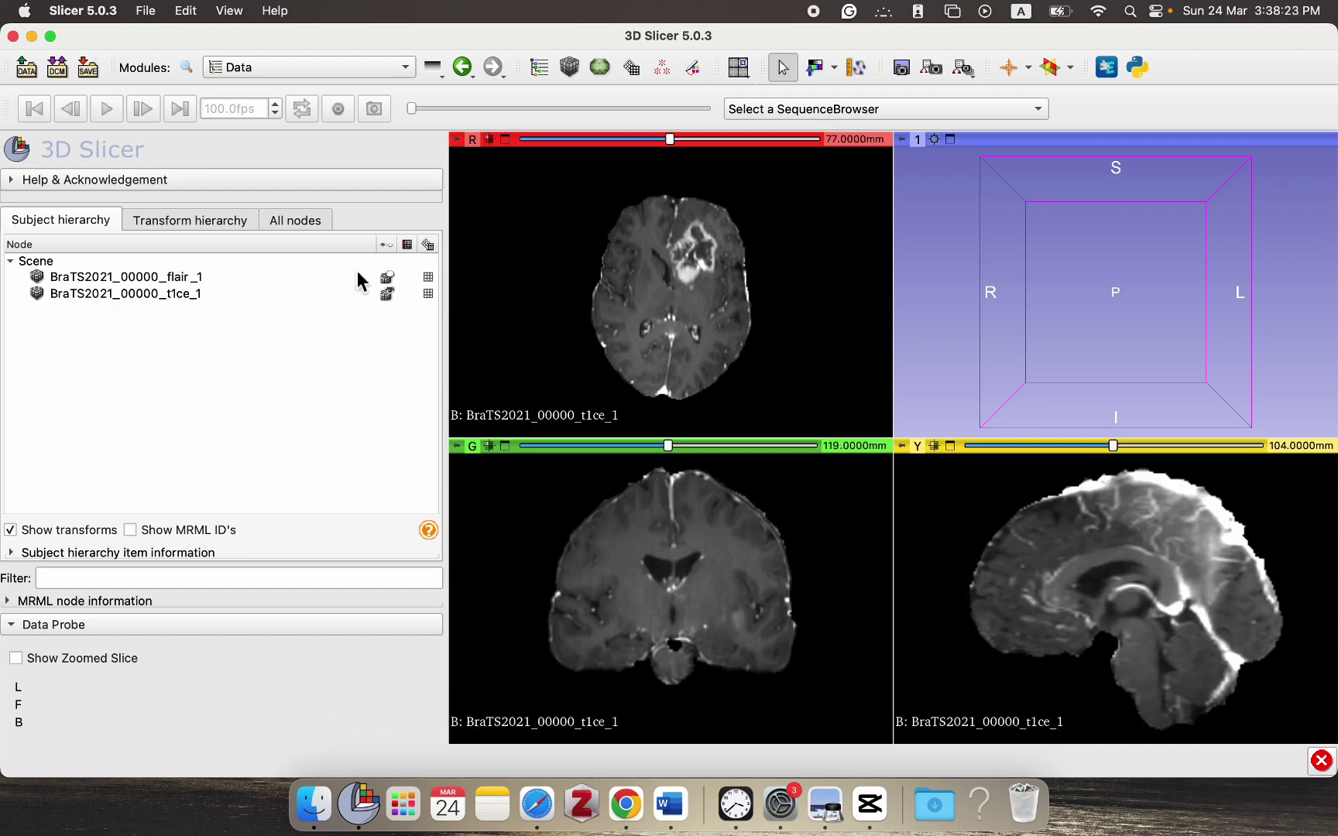
In View Controllers, set flair_1 as the Red slice foreground at 0.50 opacity over t1ce_1
left_click(296, 66)
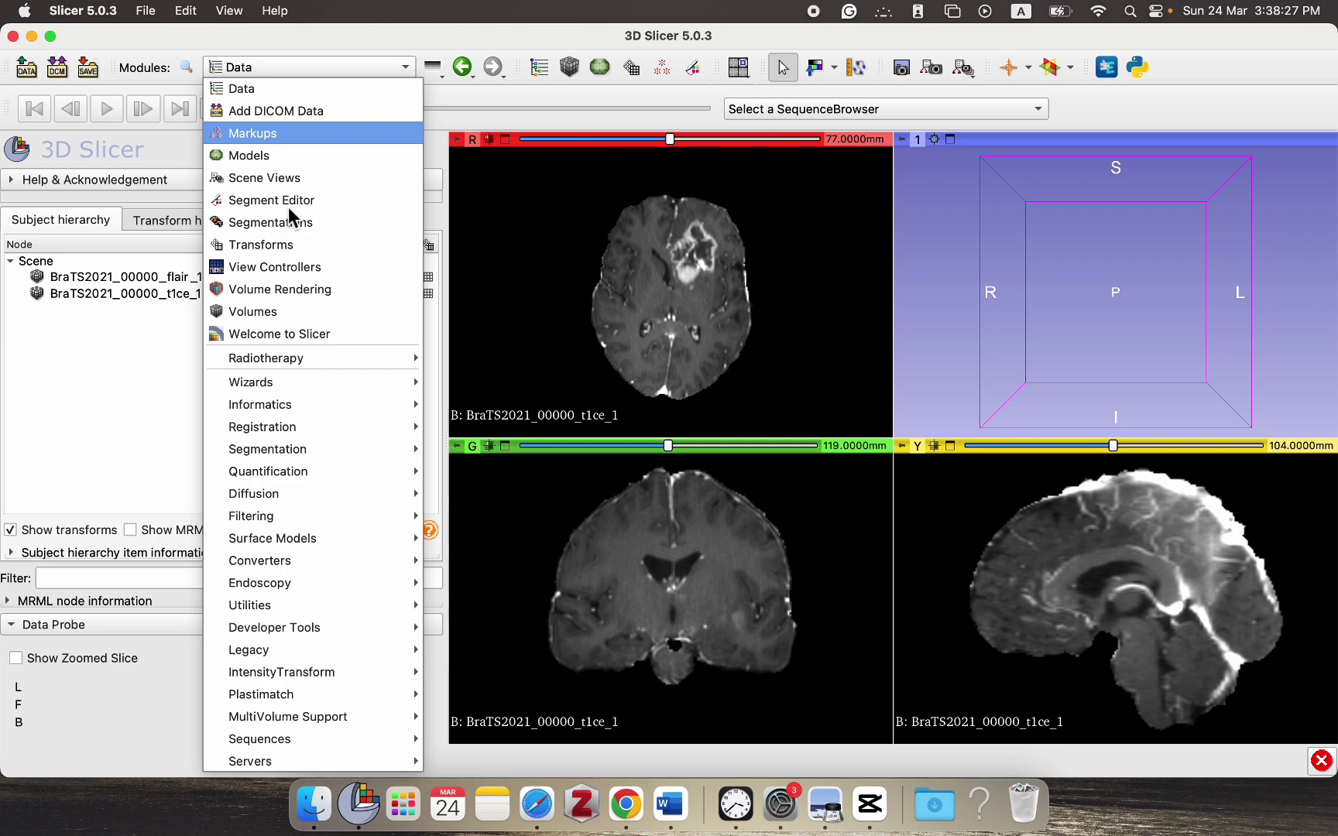
left_click(282, 268)
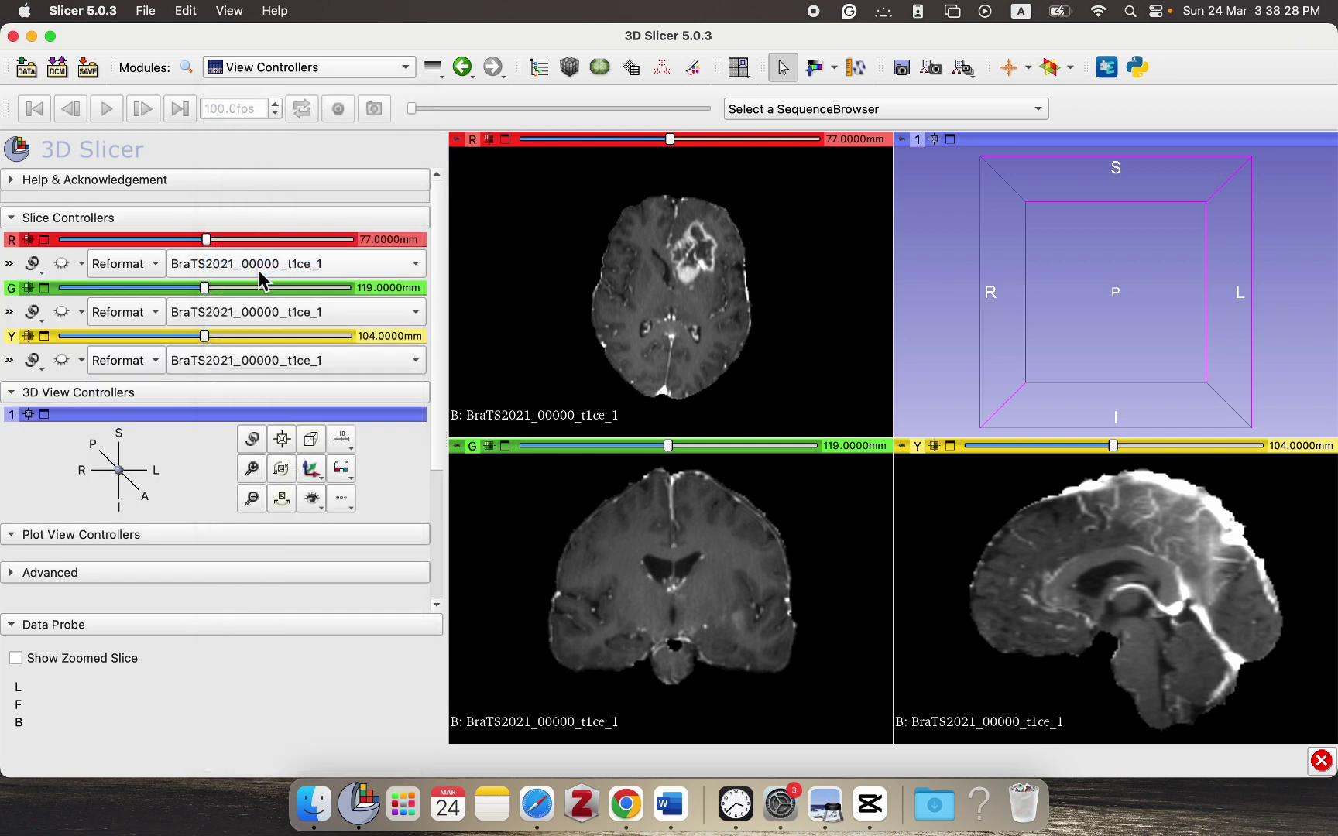
left_click(10, 264)
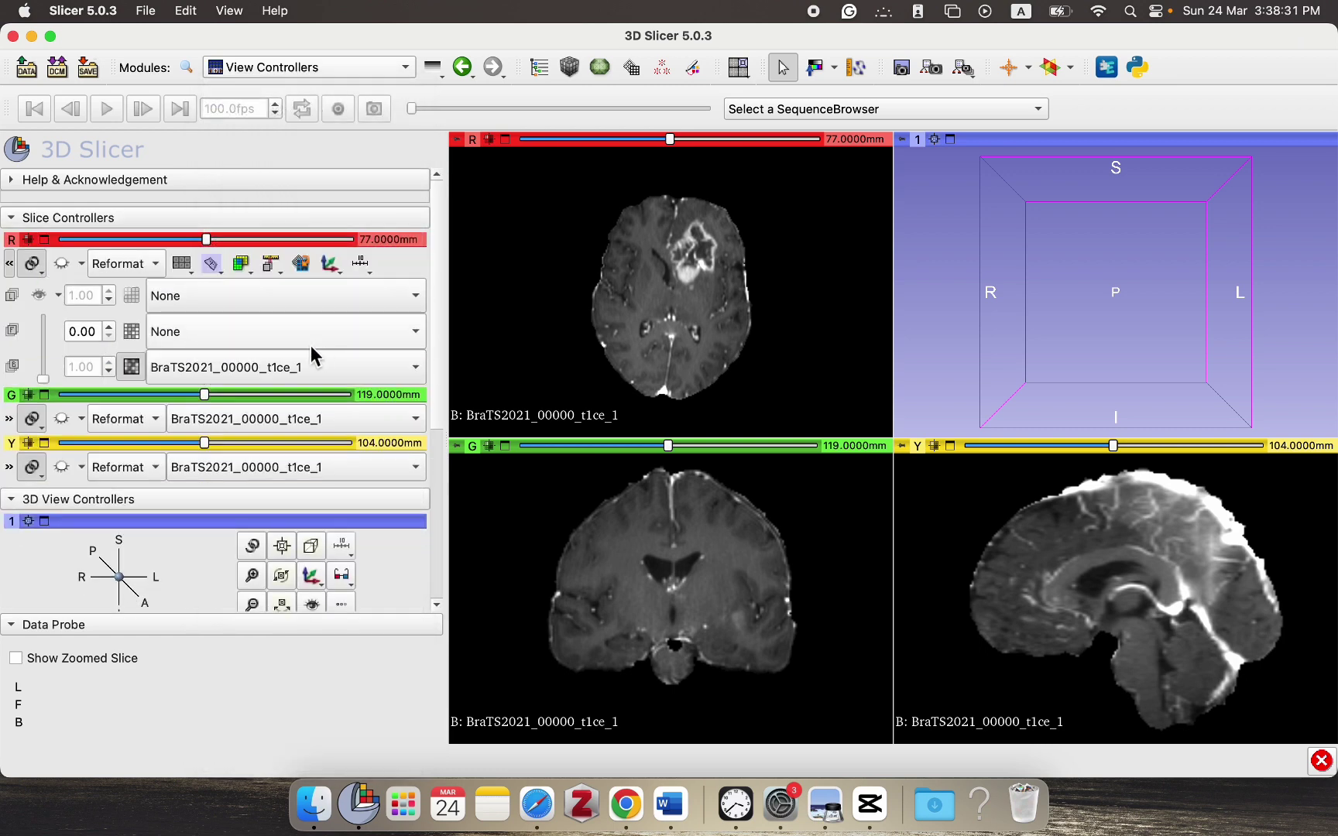
left_click(310, 347)
left_click(307, 373)
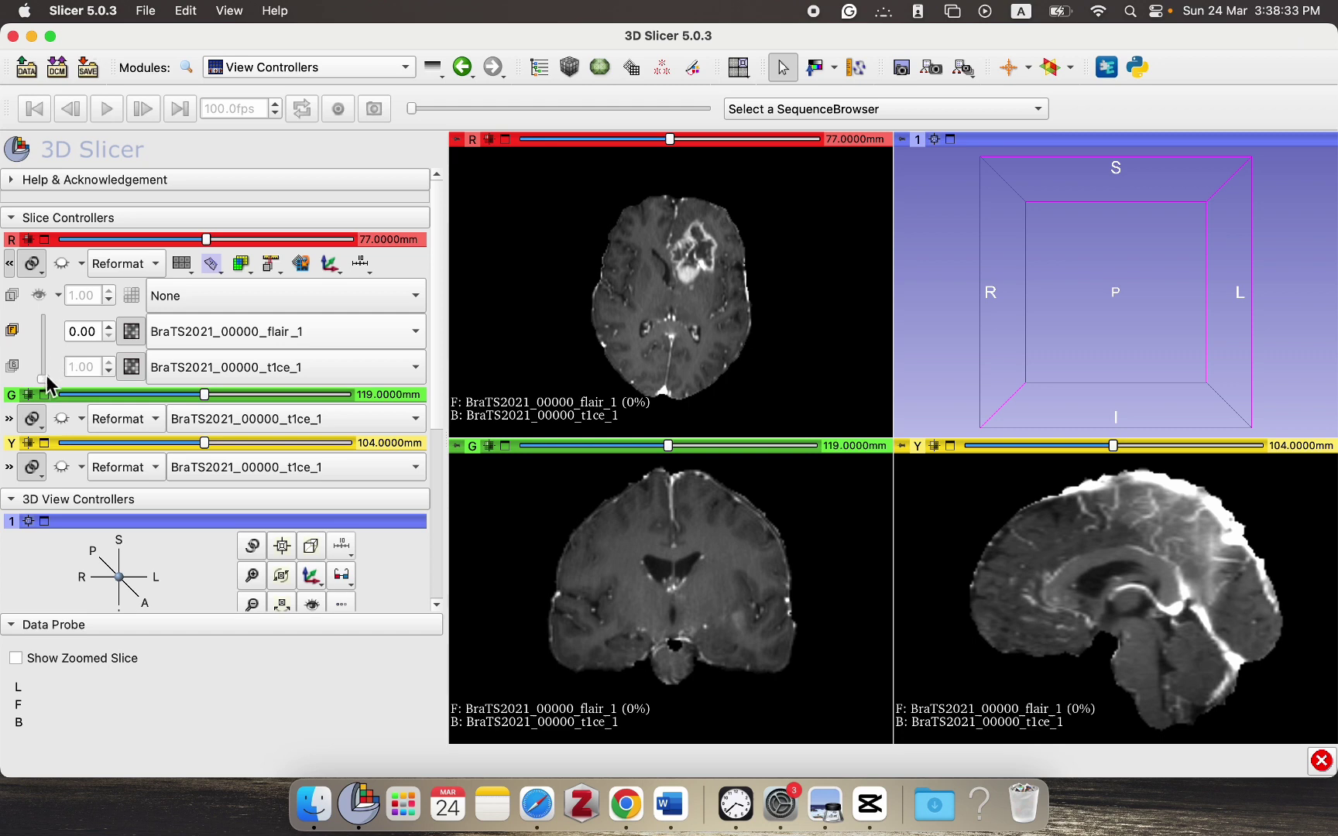
mouse_move(48, 378)
left_mouse_down()
mouse_move(49, 323)
mouse_move(45, 388)
mouse_move(52, 354)
left_mouse_up()
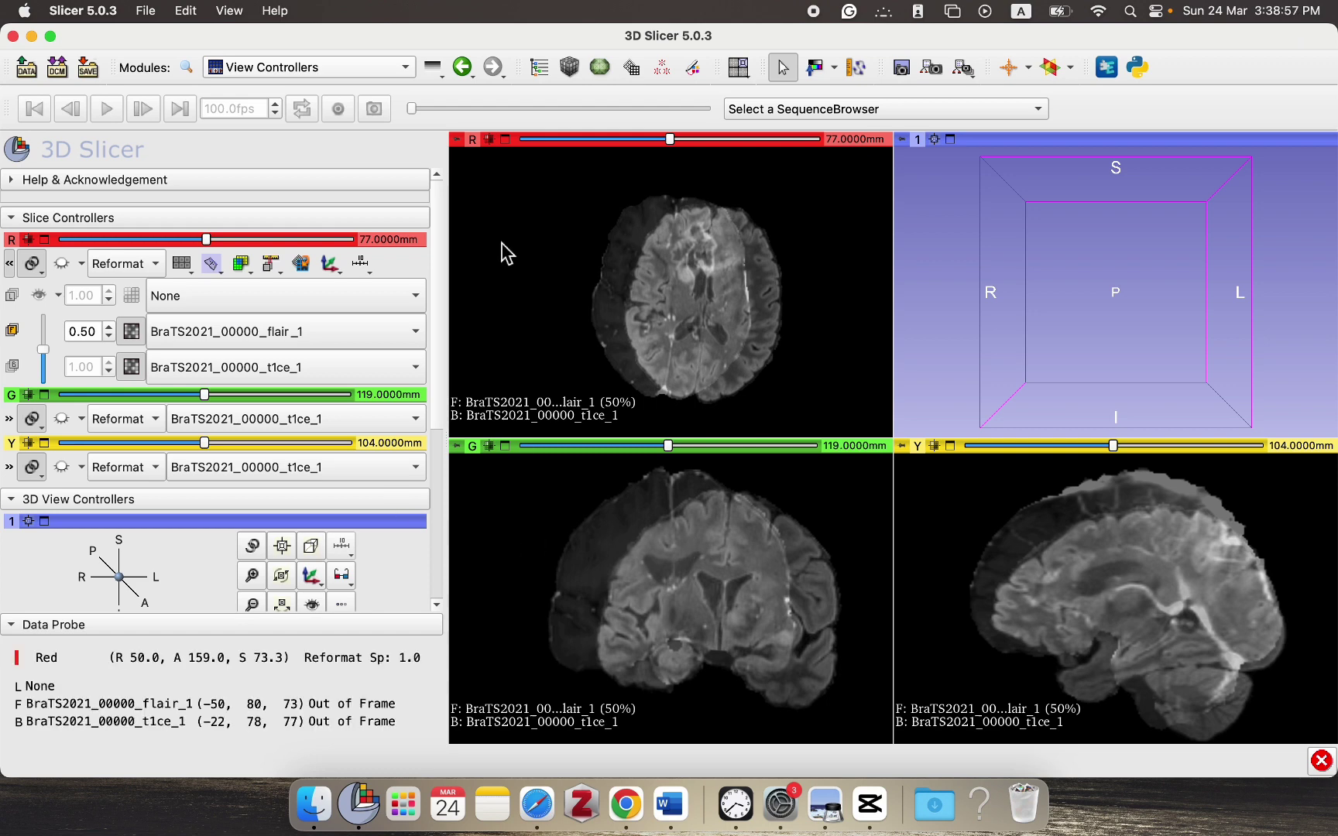
Open the Registration > General Registration (BRAINS) module
left_click(376, 68)
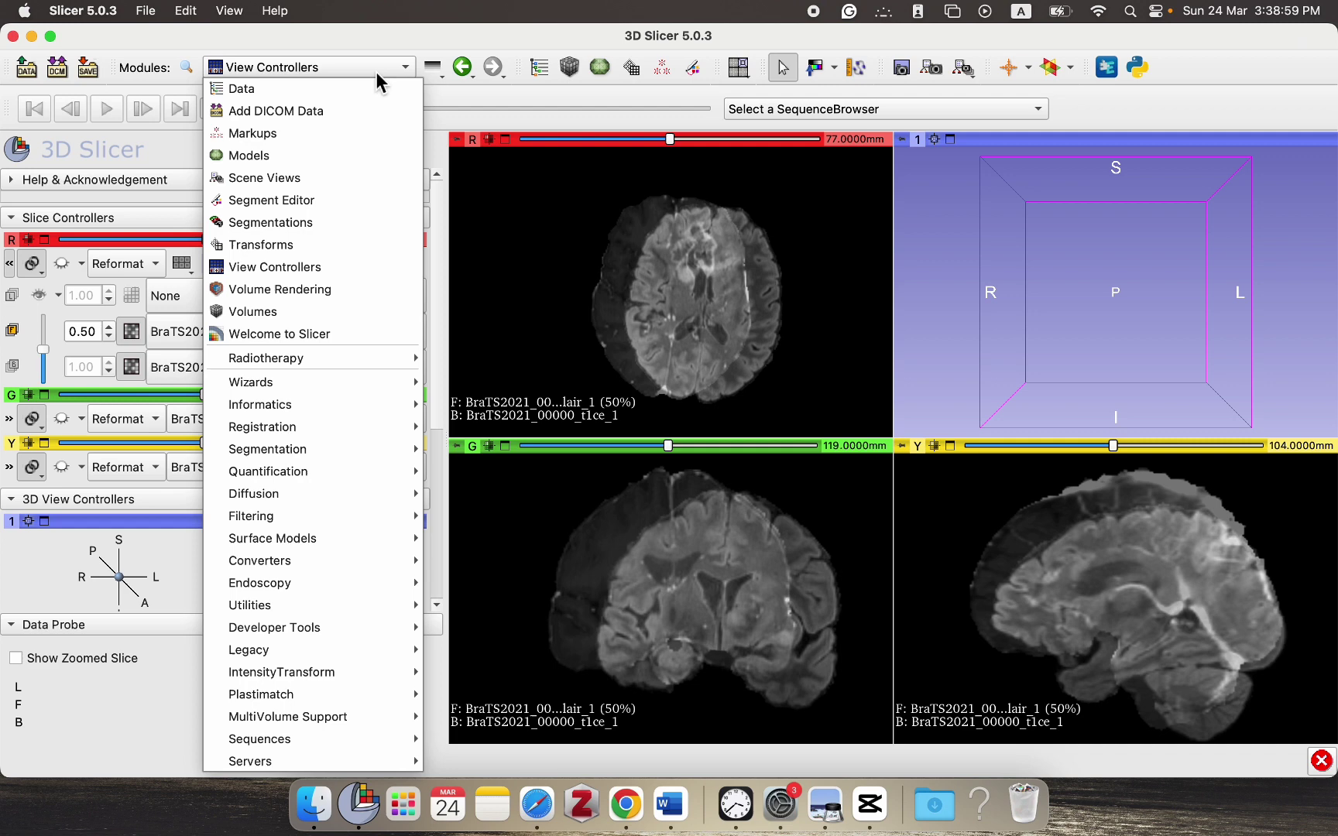
mouse_move(361, 424)
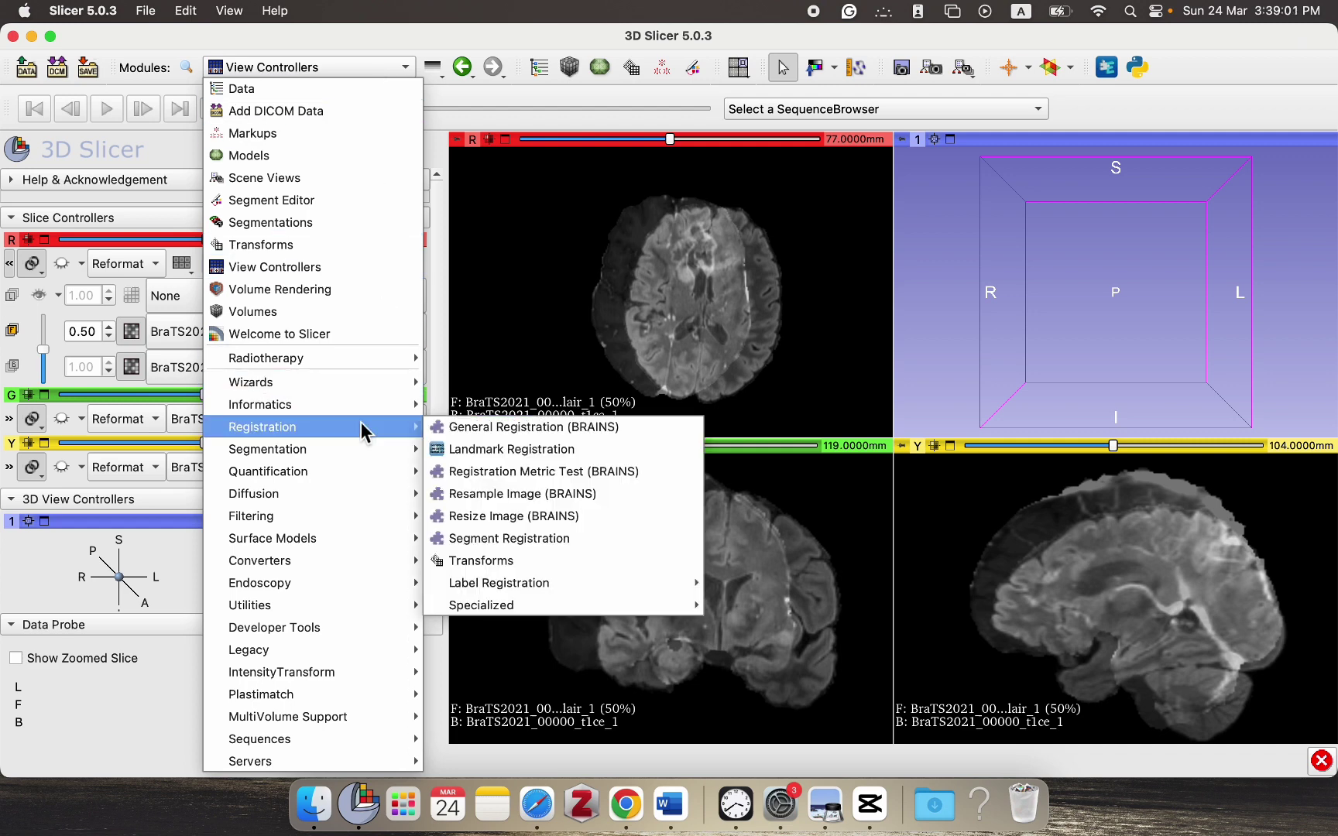
left_click(487, 428)
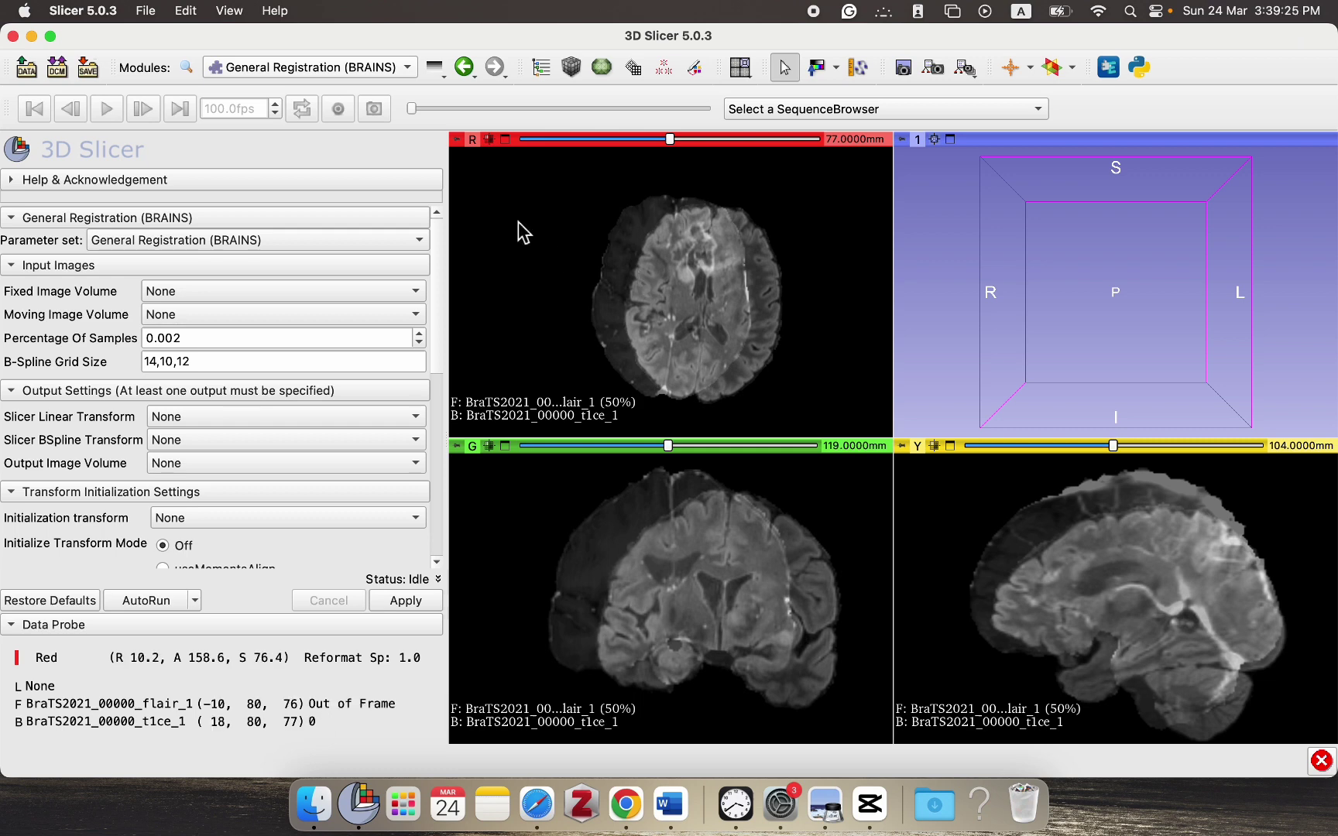
Compare flair_1 against t1ce_1 by sweeping foreground opacity between 0 and 0.5, ending at 0
left_click(352, 66)
left_click(272, 267)
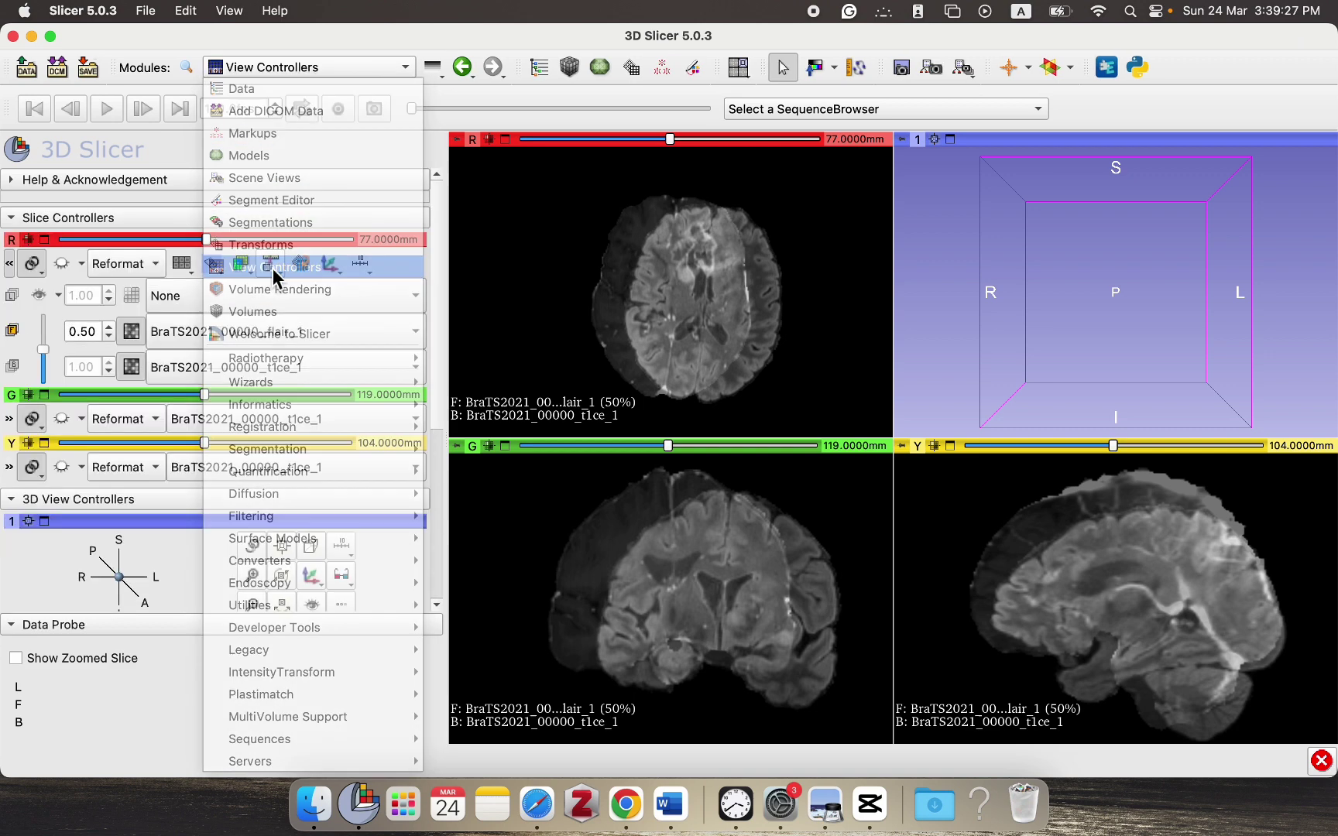
left_click_drag(42, 352, 48, 391)
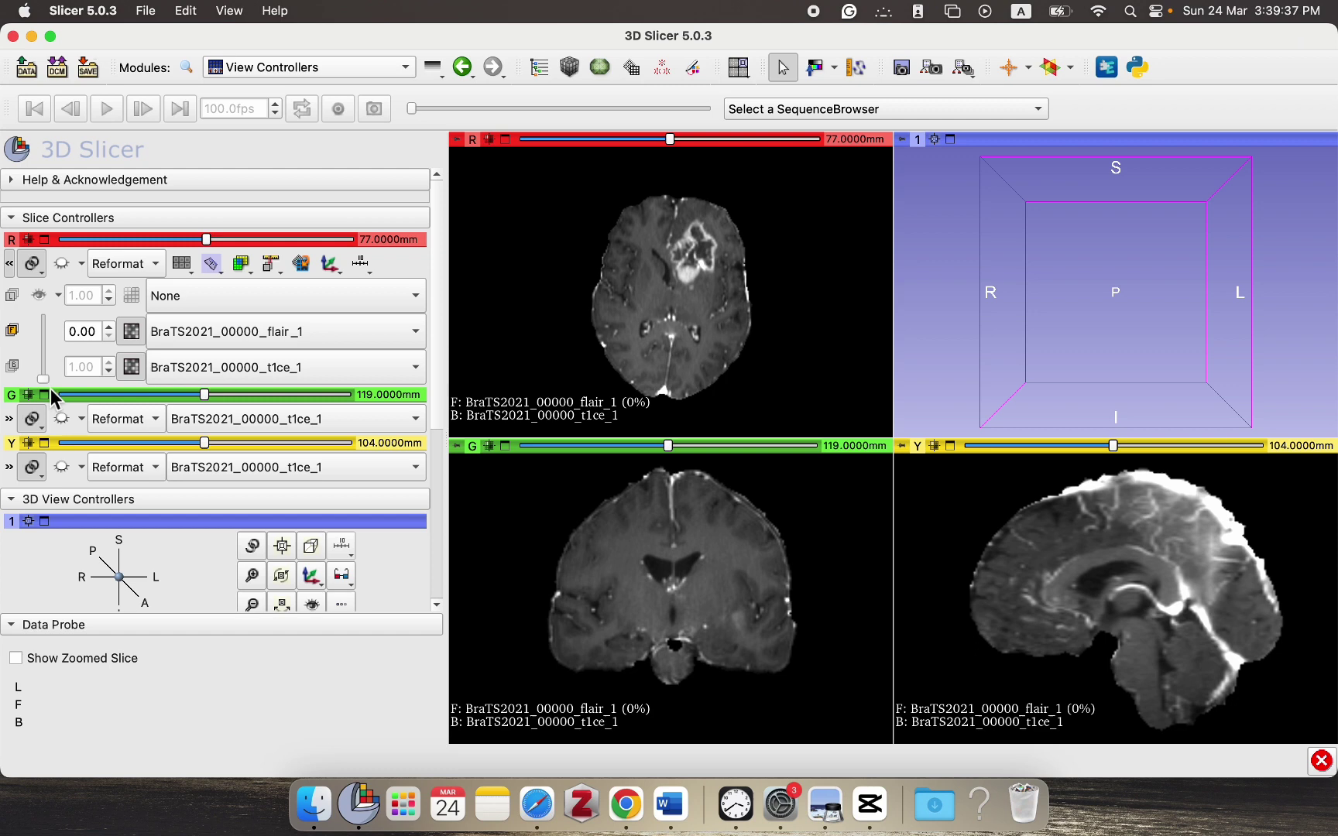
mouse_move(44, 379)
left_mouse_down()
mouse_move(43, 314)
mouse_move(44, 358)
left_mouse_up()
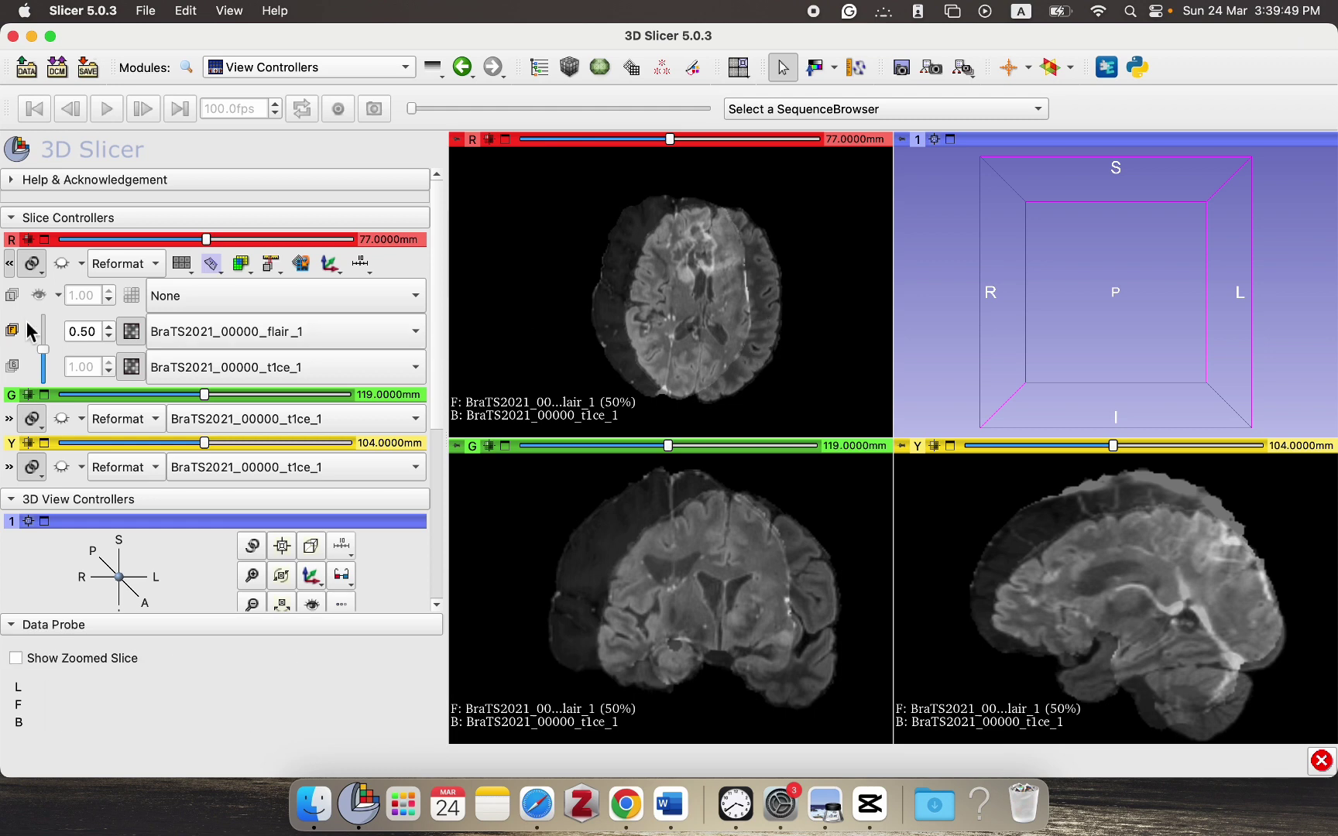
left_click_drag(46, 352, 48, 386)
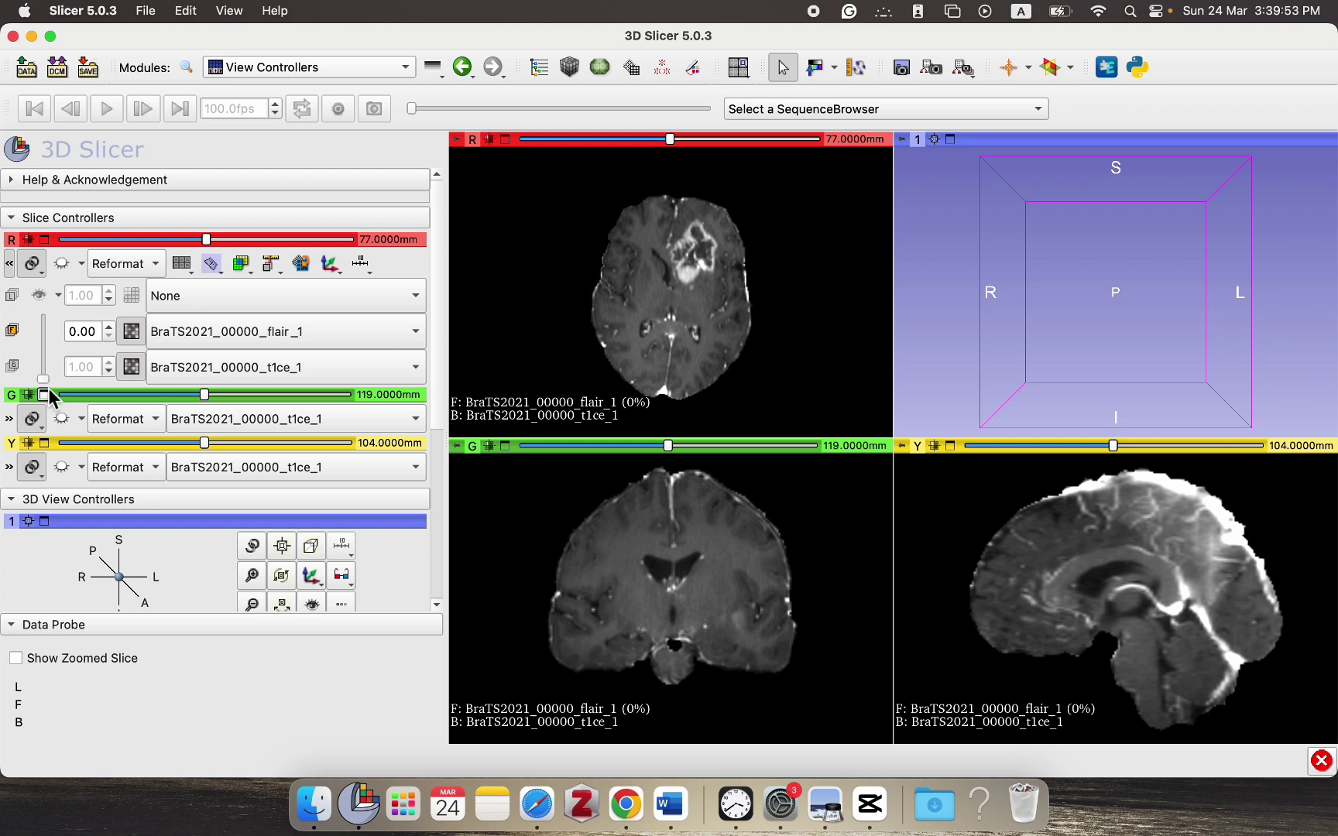
left_click(361, 73)
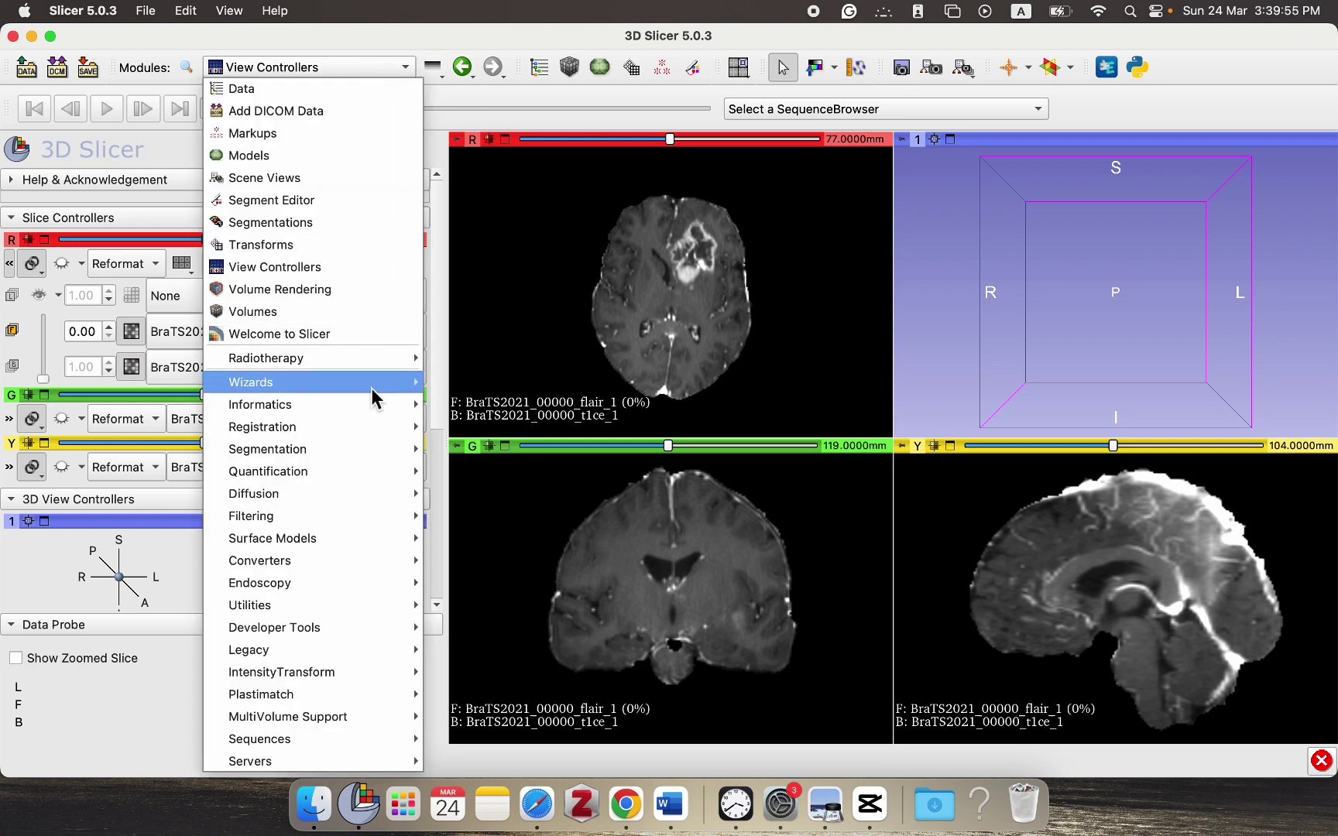
In General Registration (BRAINS), set t1ce_1 as the fixed volume and flair_1 as the moving volume
mouse_move(374, 428)
left_click(496, 427)
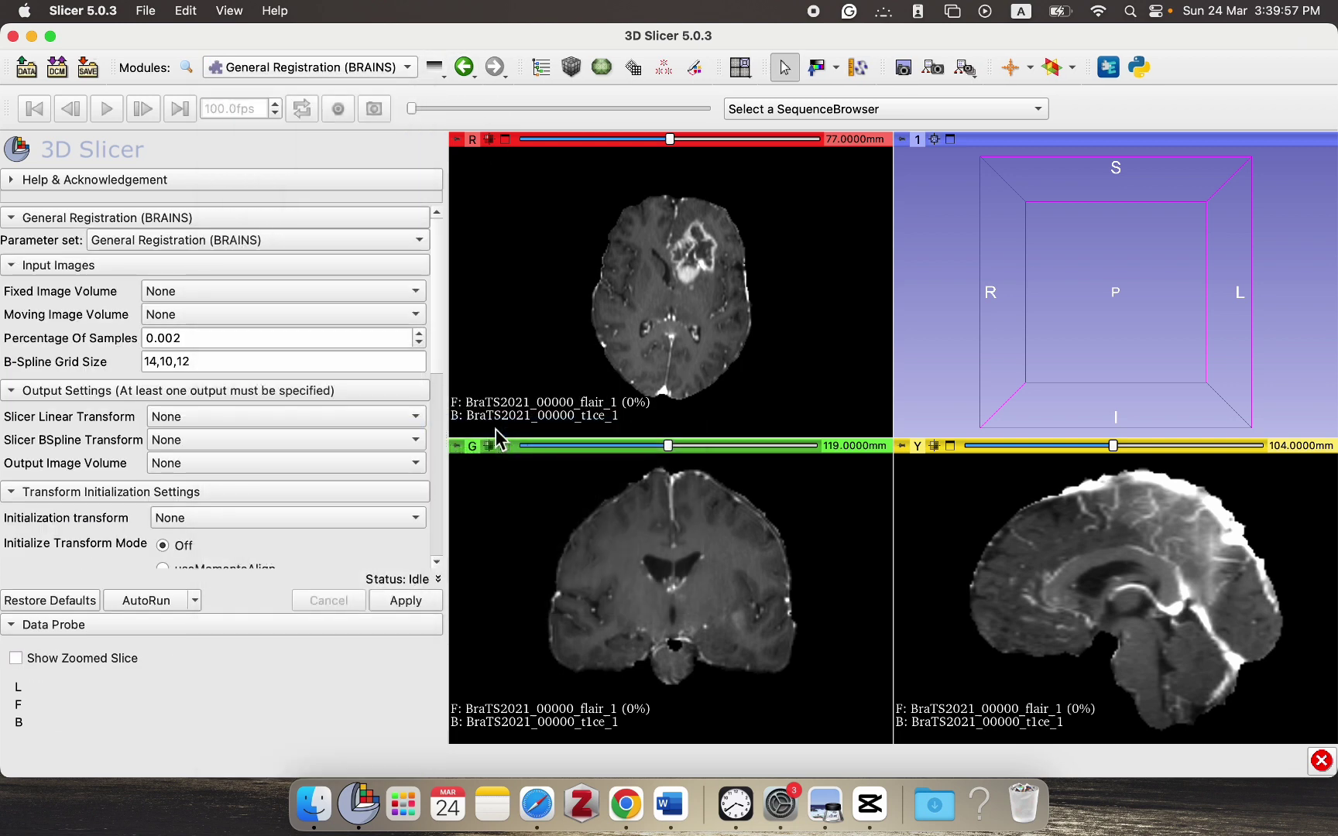
left_click(244, 298)
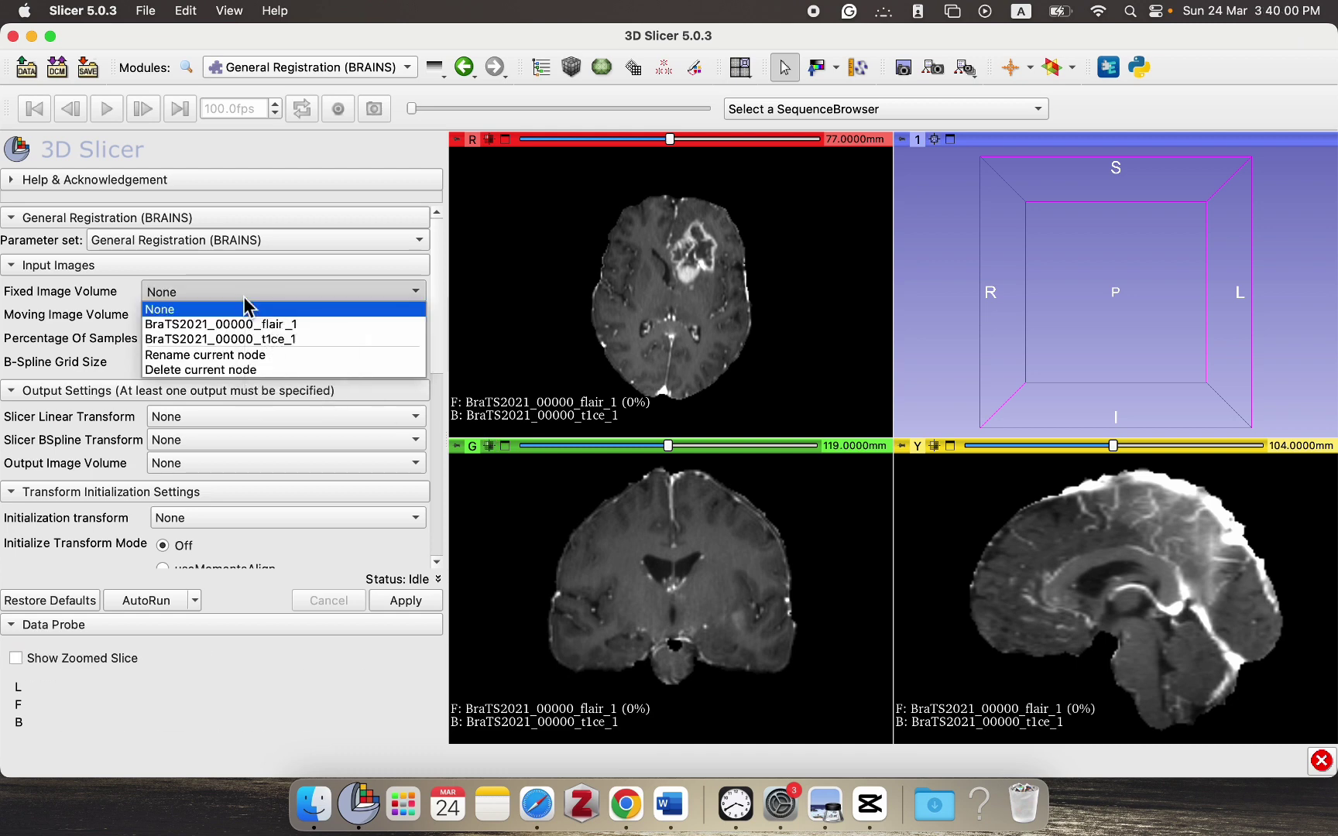
left_click(243, 340)
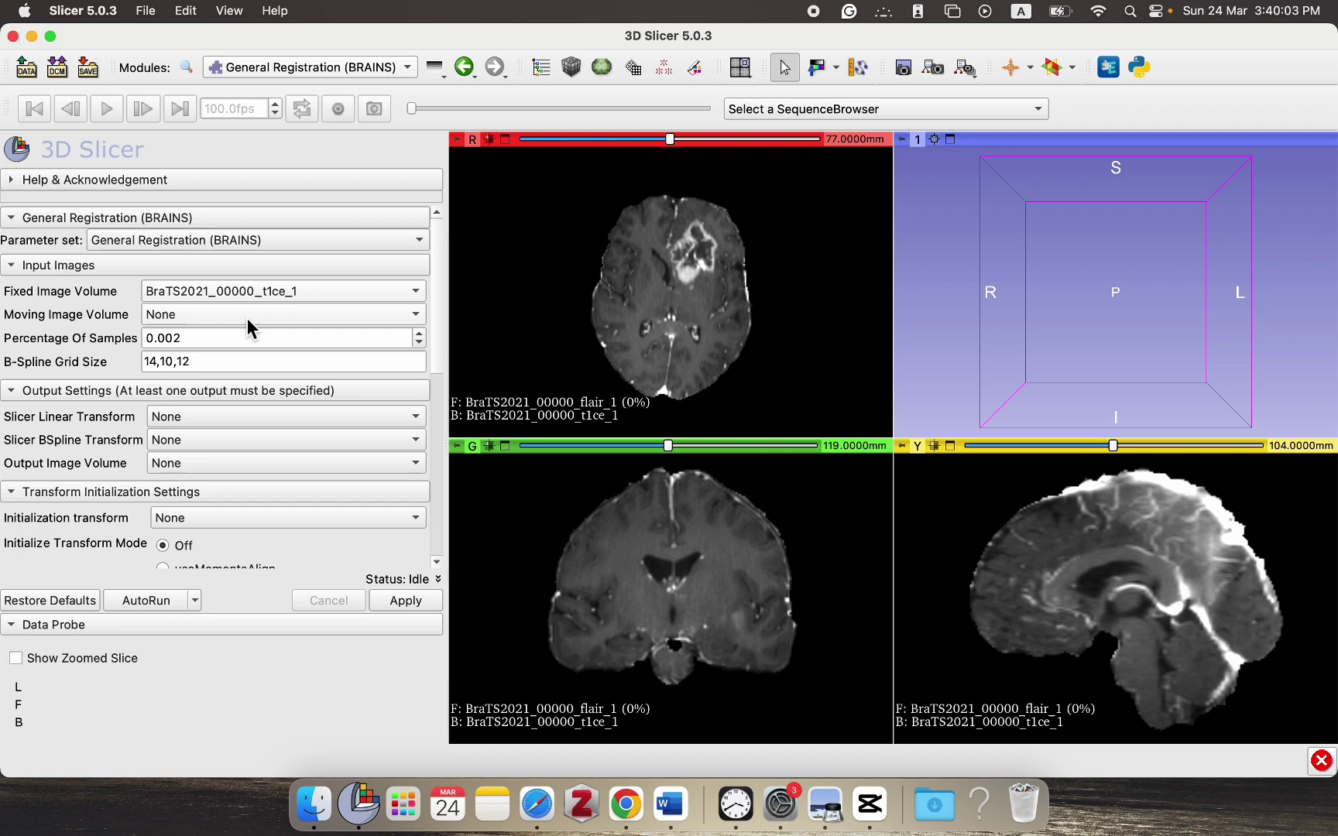
left_click(247, 317)
left_click(243, 347)
scroll(242, 356, "down", 3)
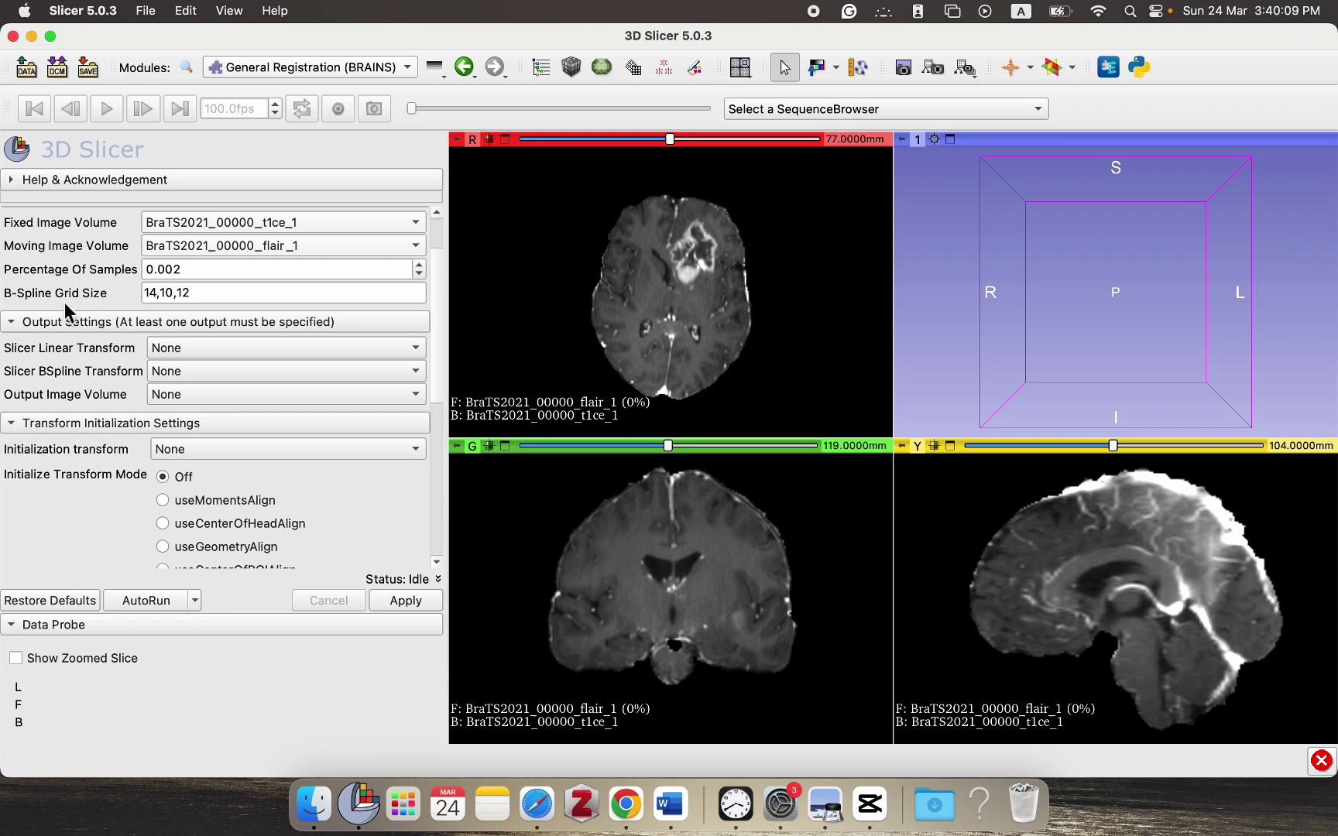
mouse_move(64, 302)
mouse_move(72, 353)
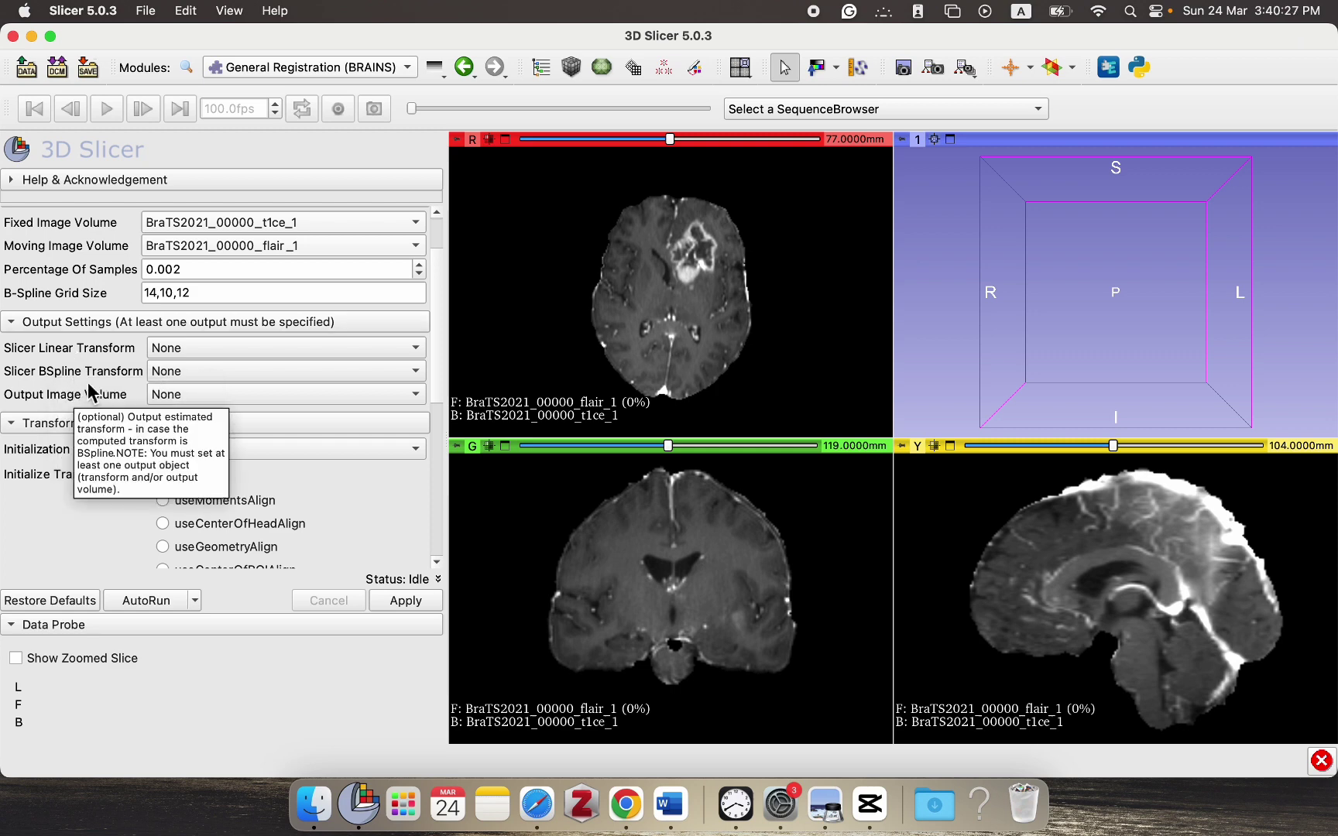
Create a new Slicer Linear Transform output with its default name
left_click(188, 352)
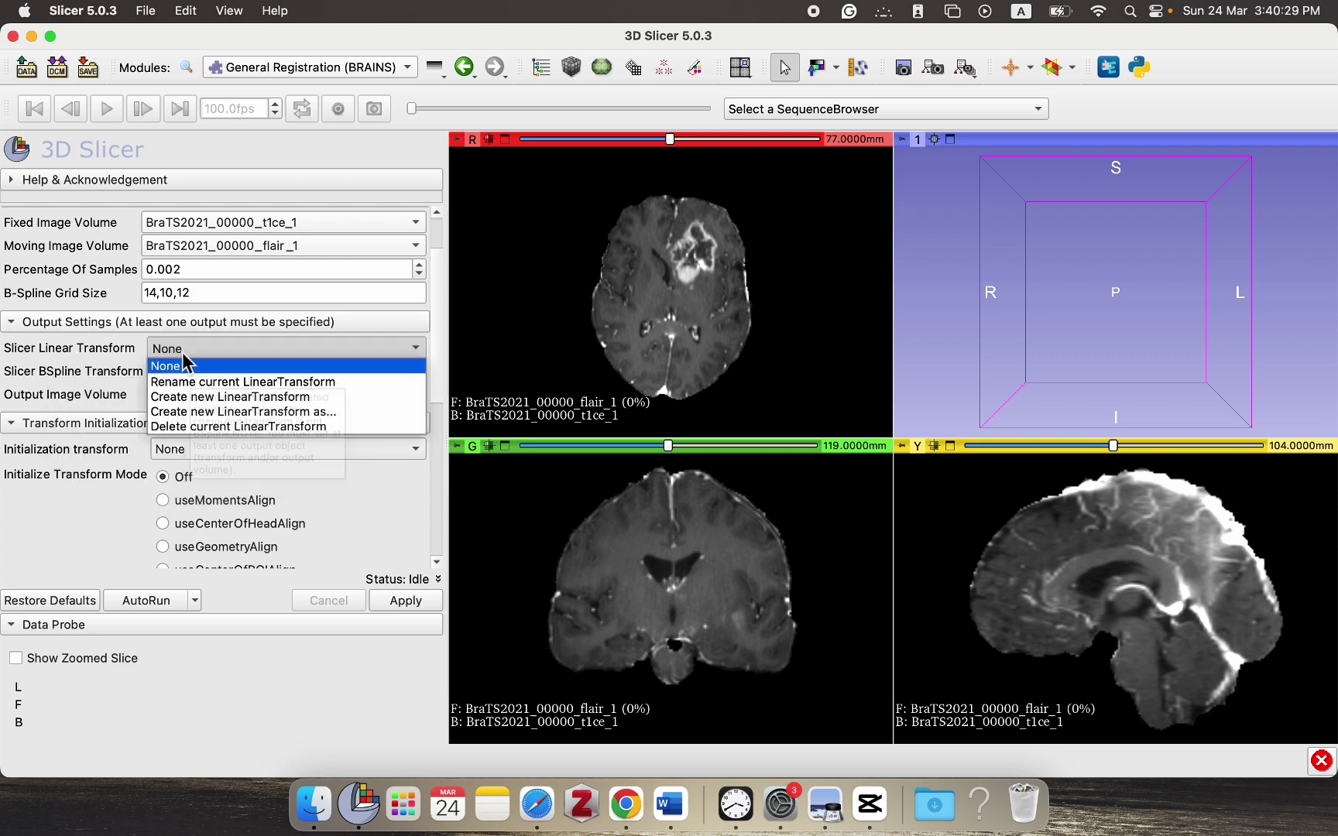
left_click(190, 413)
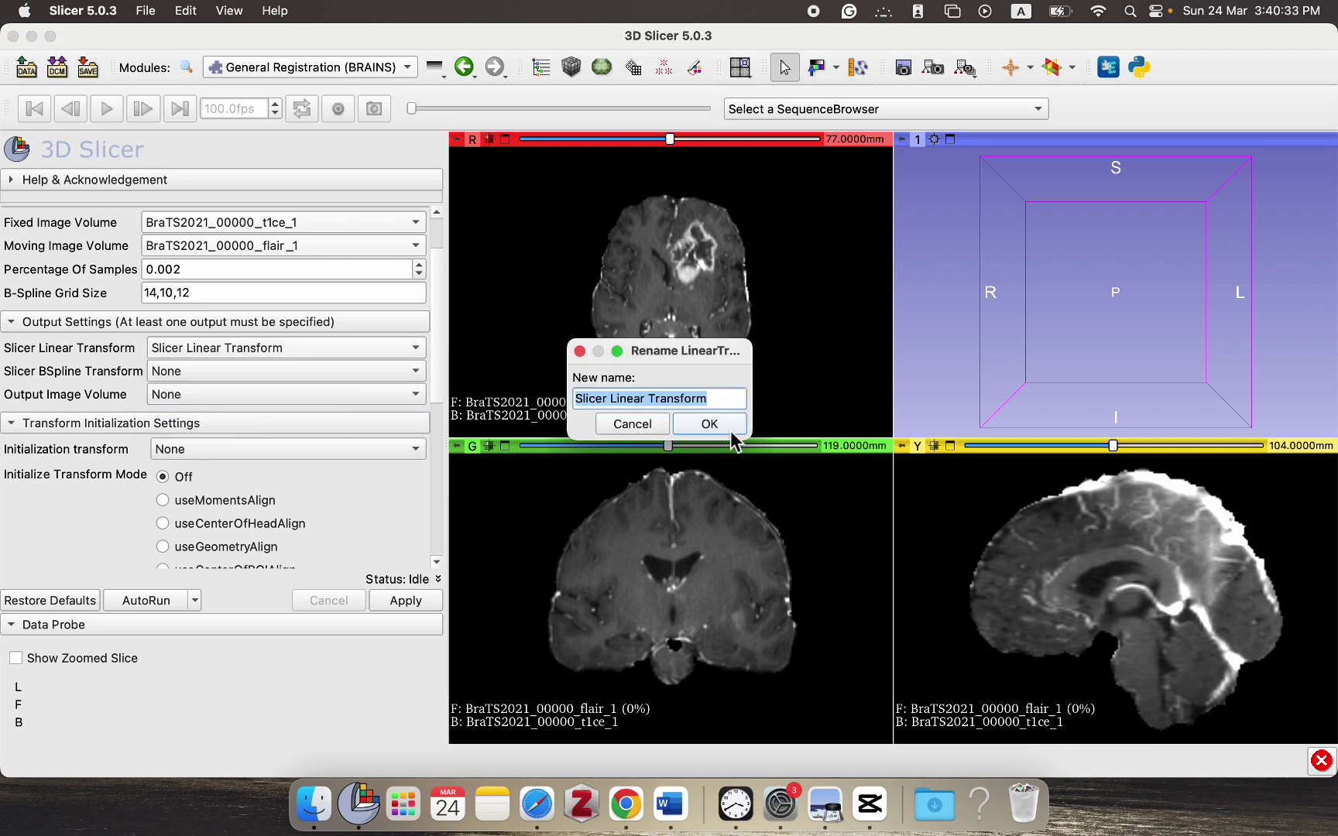
left_click(729, 432)
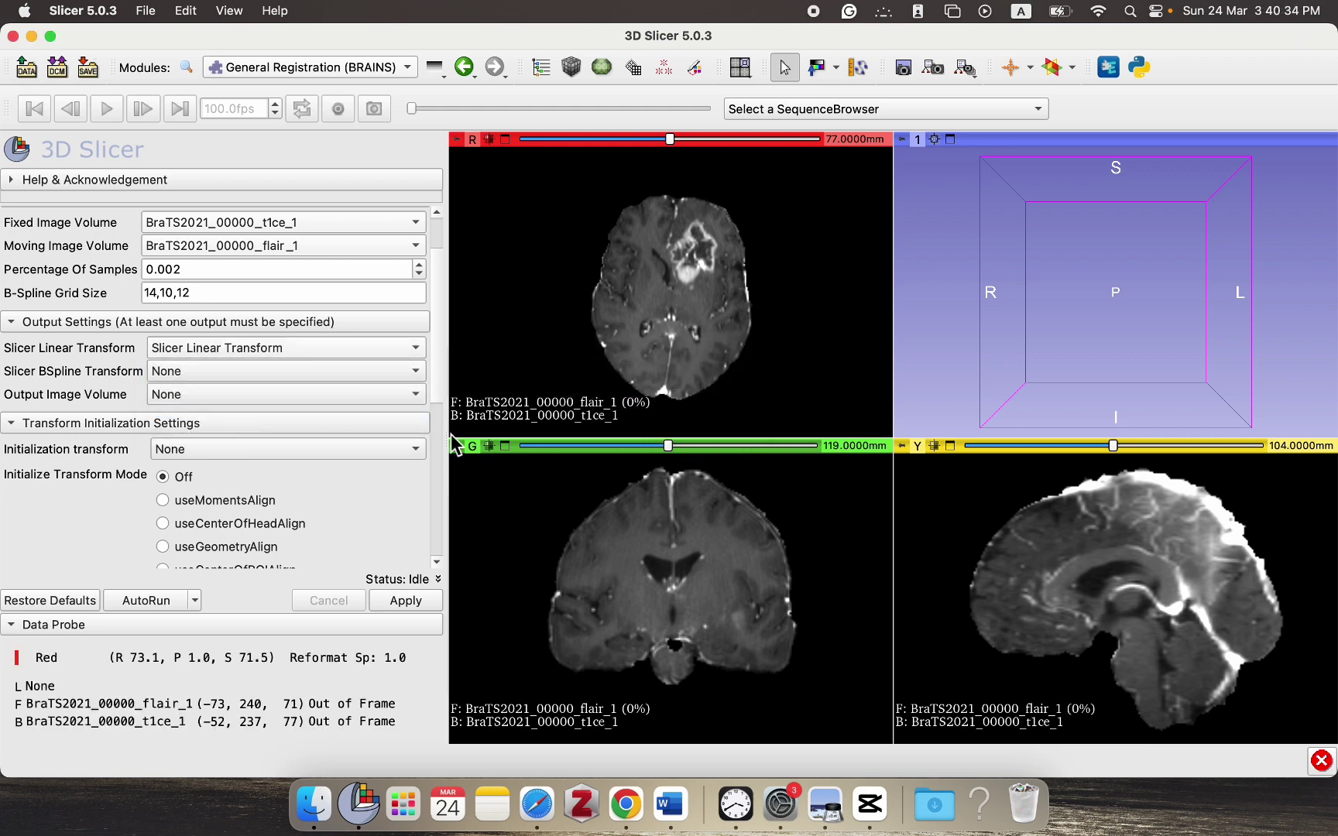
Create a new output LabelMapVolume named 'co-registered Flair to T1ce'
left_click(233, 398)
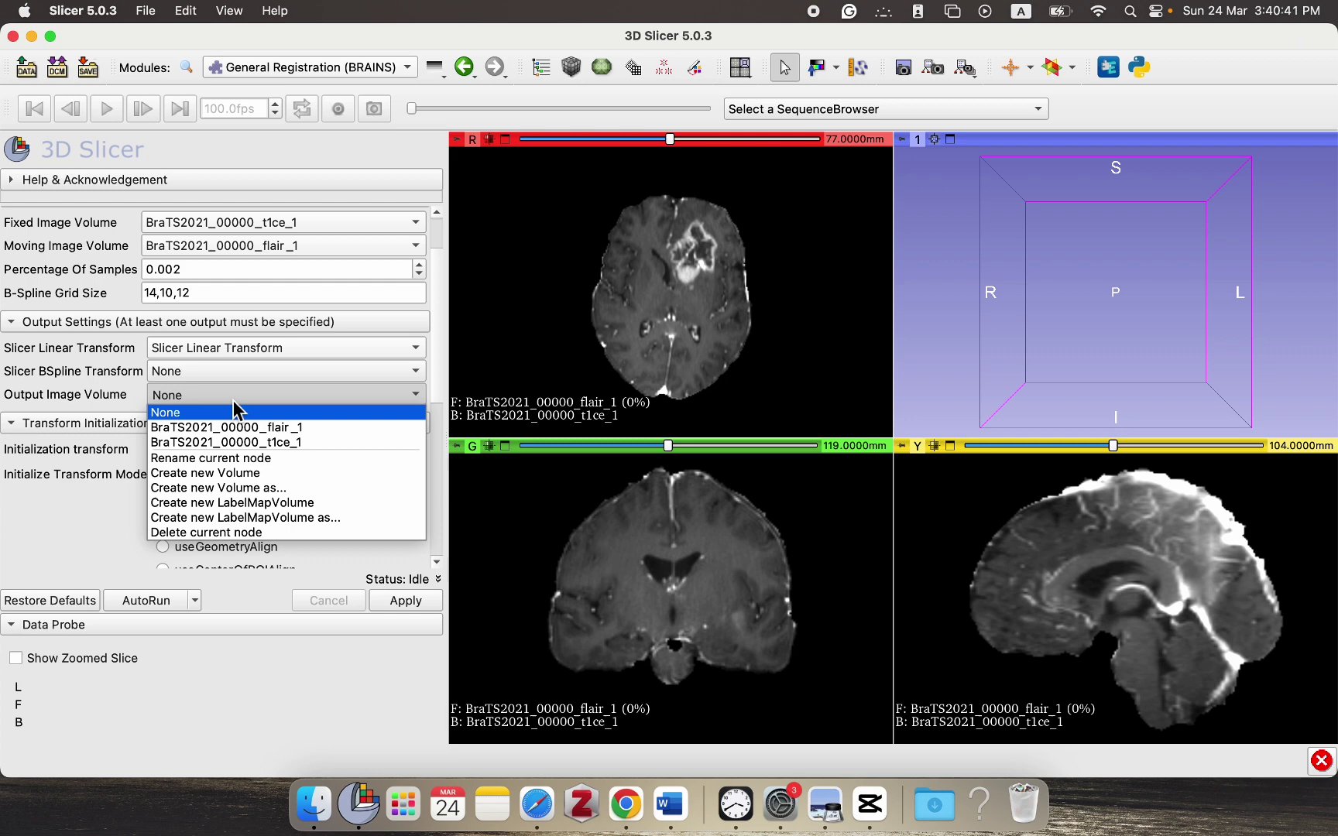
left_click(250, 517)
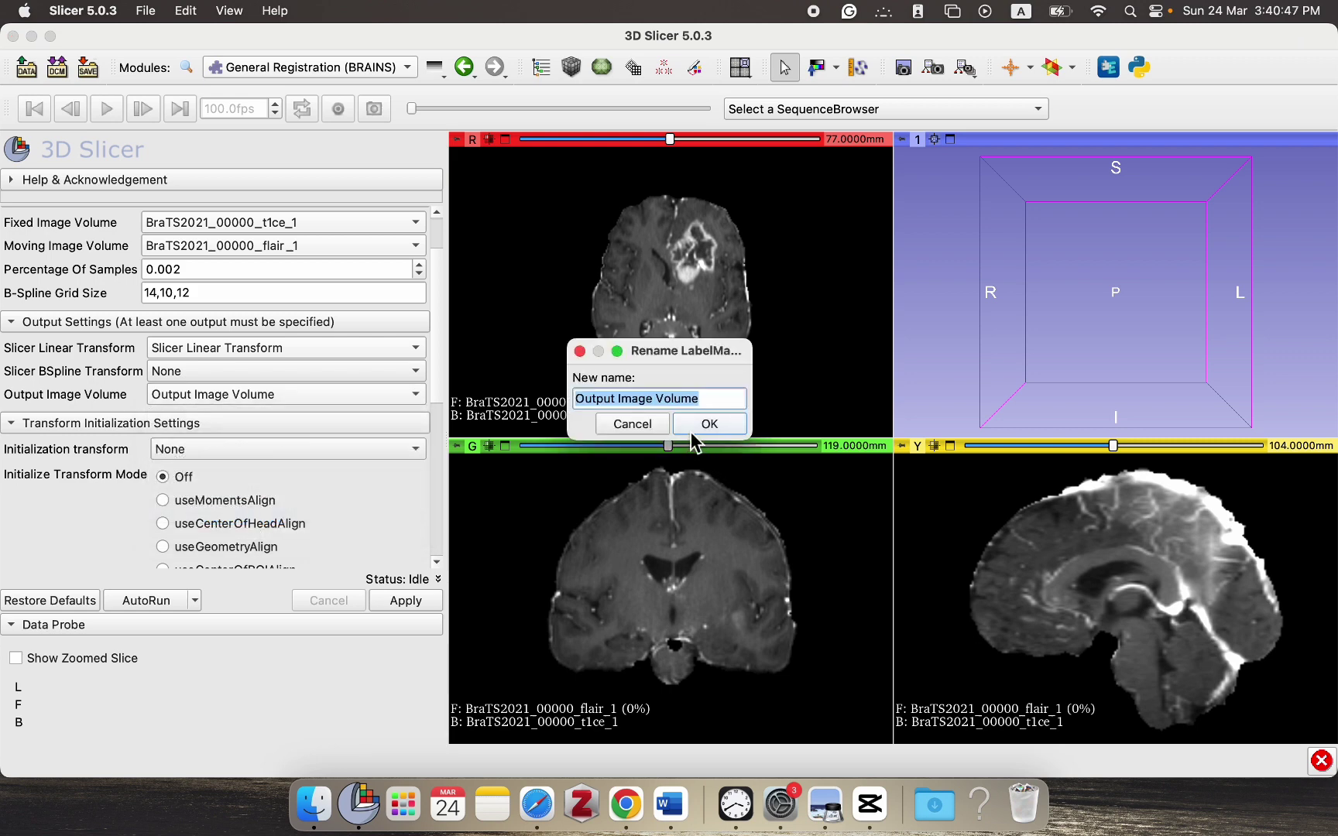
type("co-")
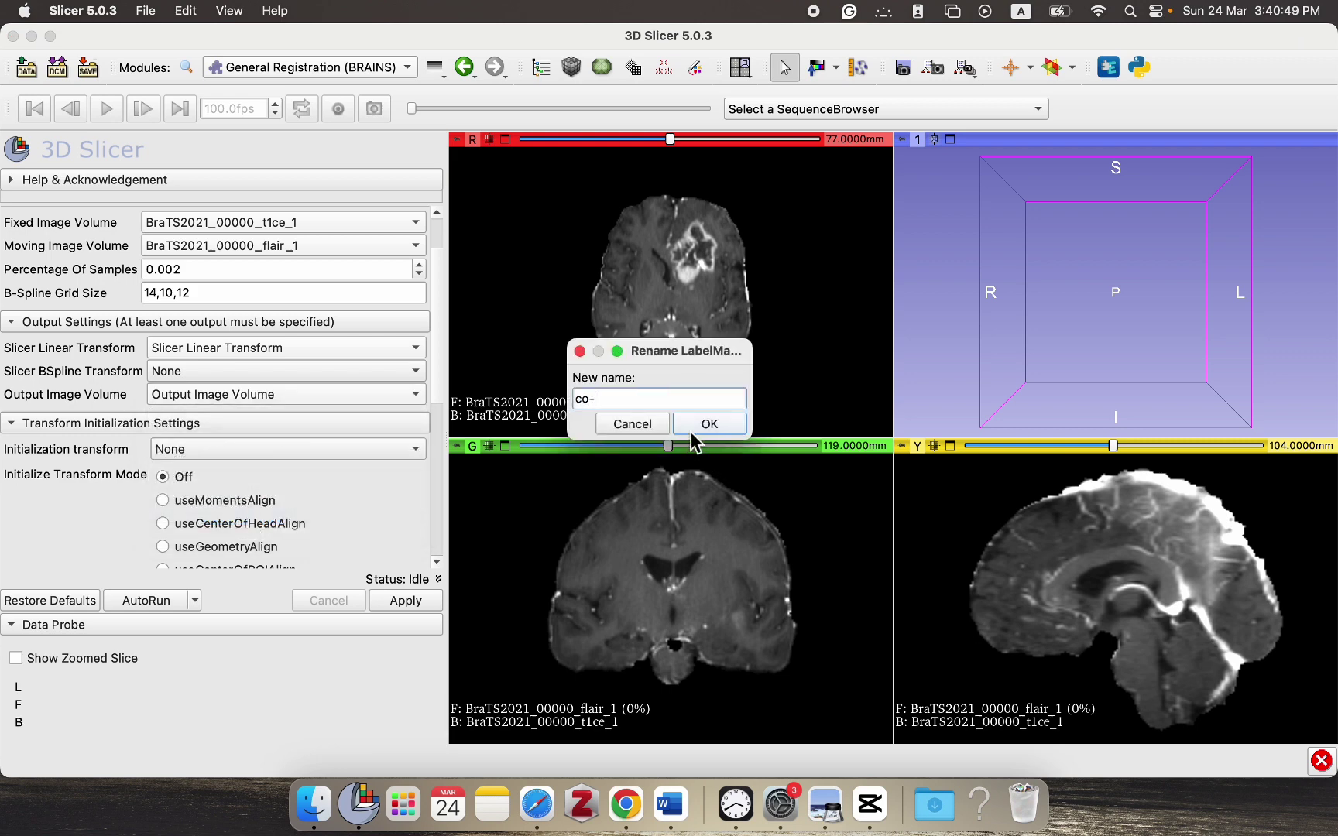
type("registered flair to T1ce")
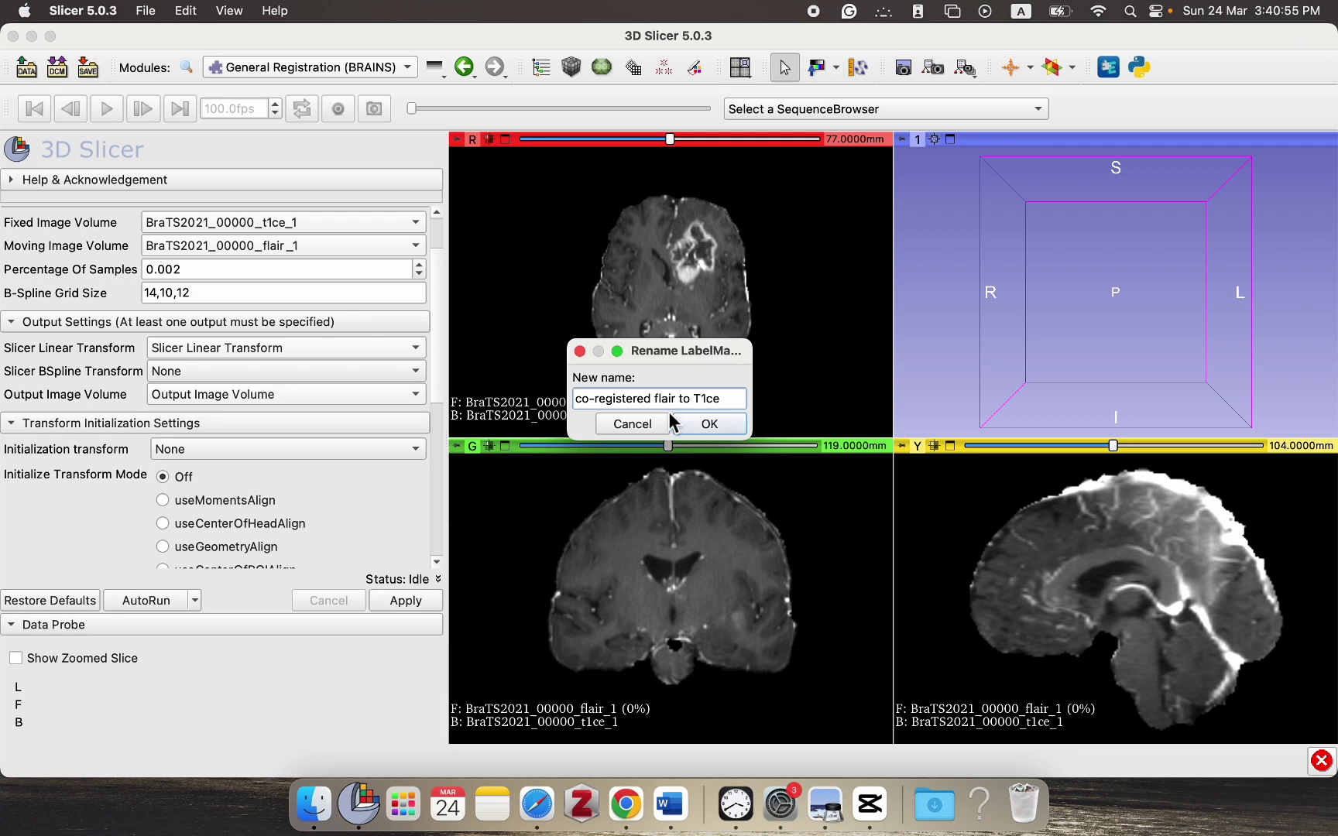
left_click(662, 398)
key("BackSpace")
type("F")
left_click(710, 424)
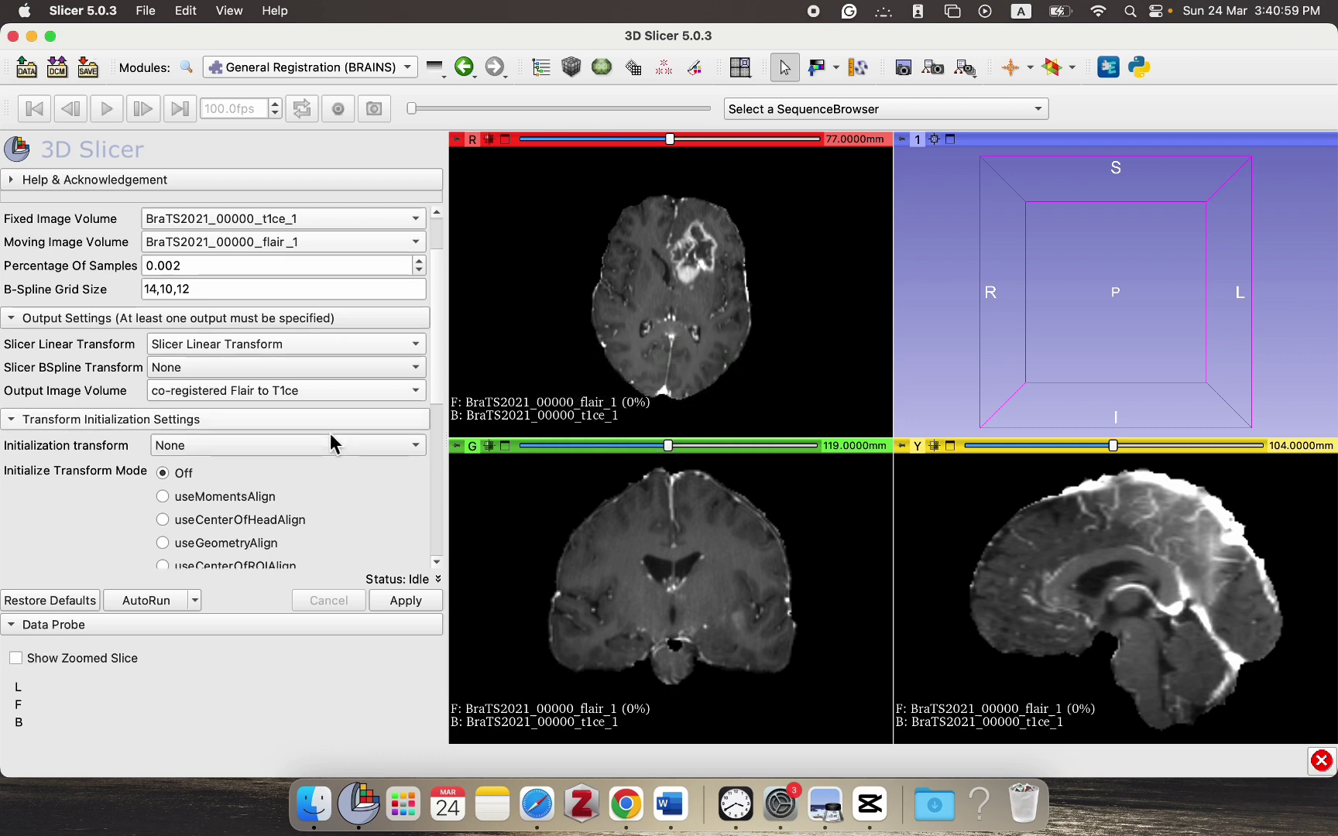
Choose useCenterOfHeadAlign initialization and tick the Rigid (6 DOF) registration phase
scroll(331, 434, "down", 5)
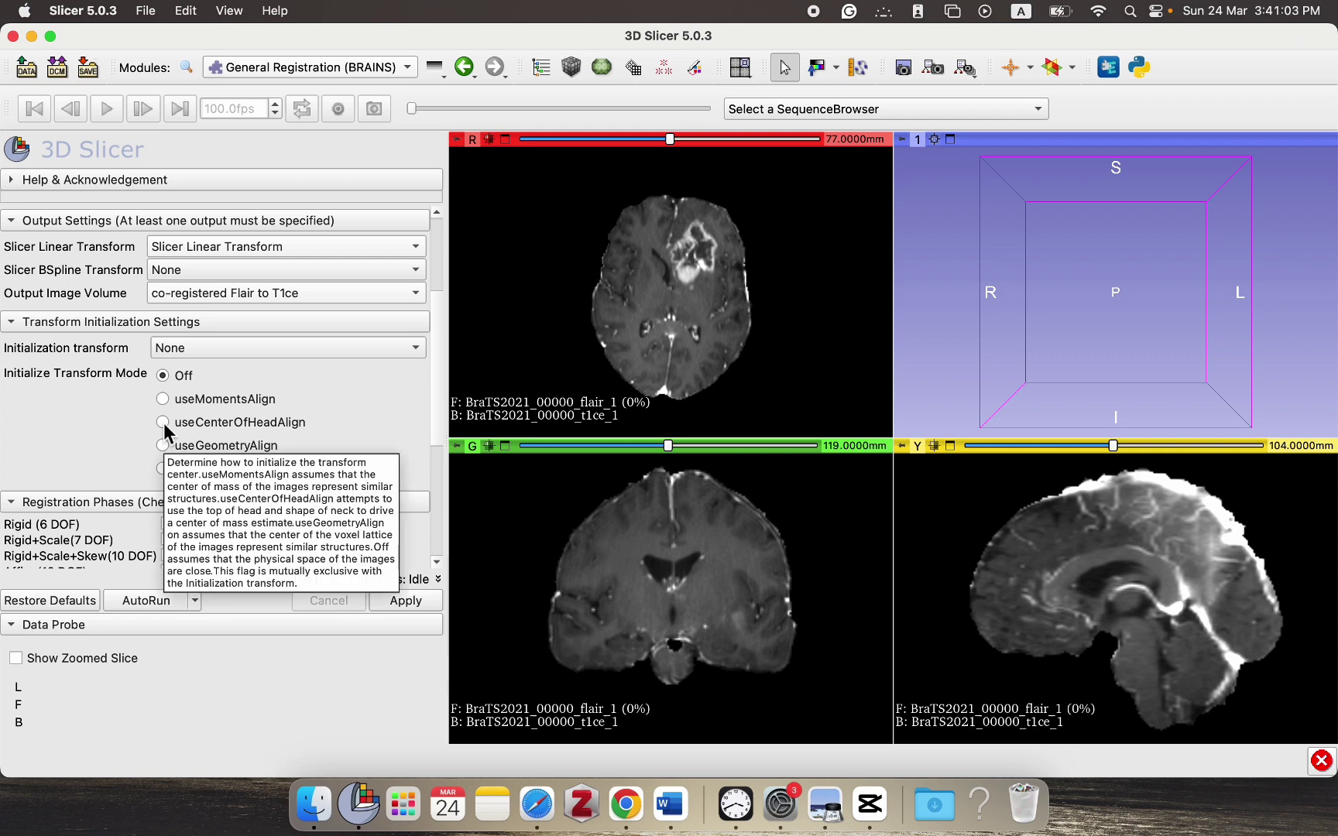
mouse_move(72, 377)
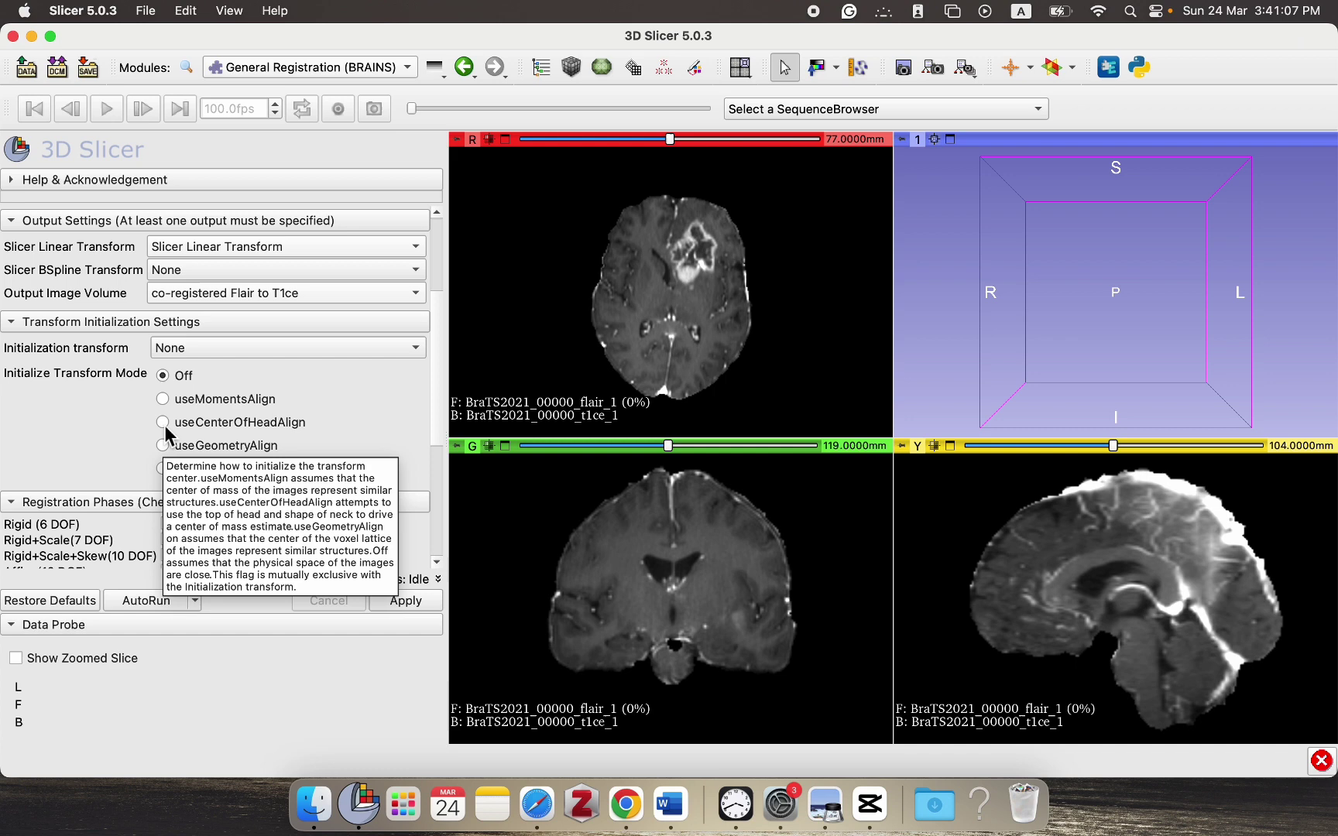
left_click(165, 428)
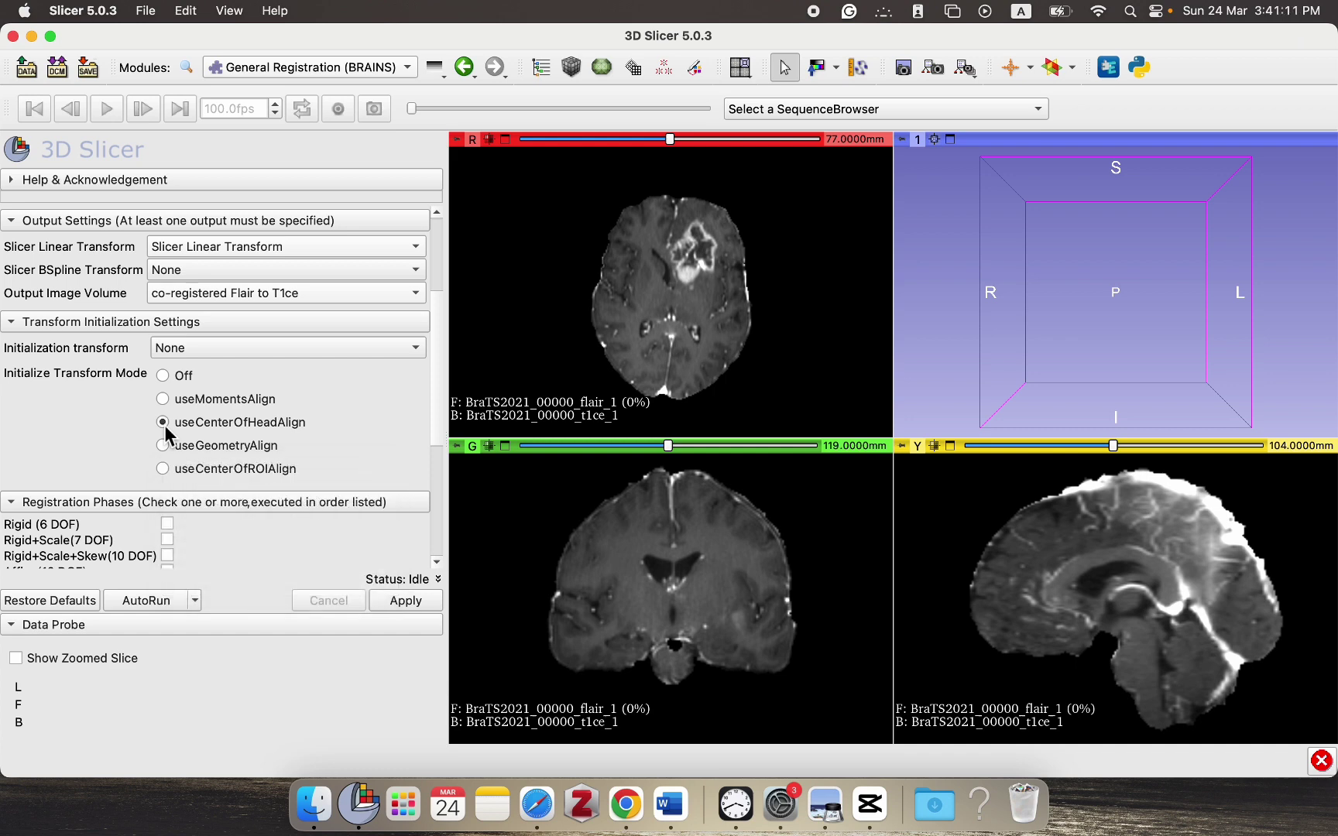
scroll(165, 433, "down", 5)
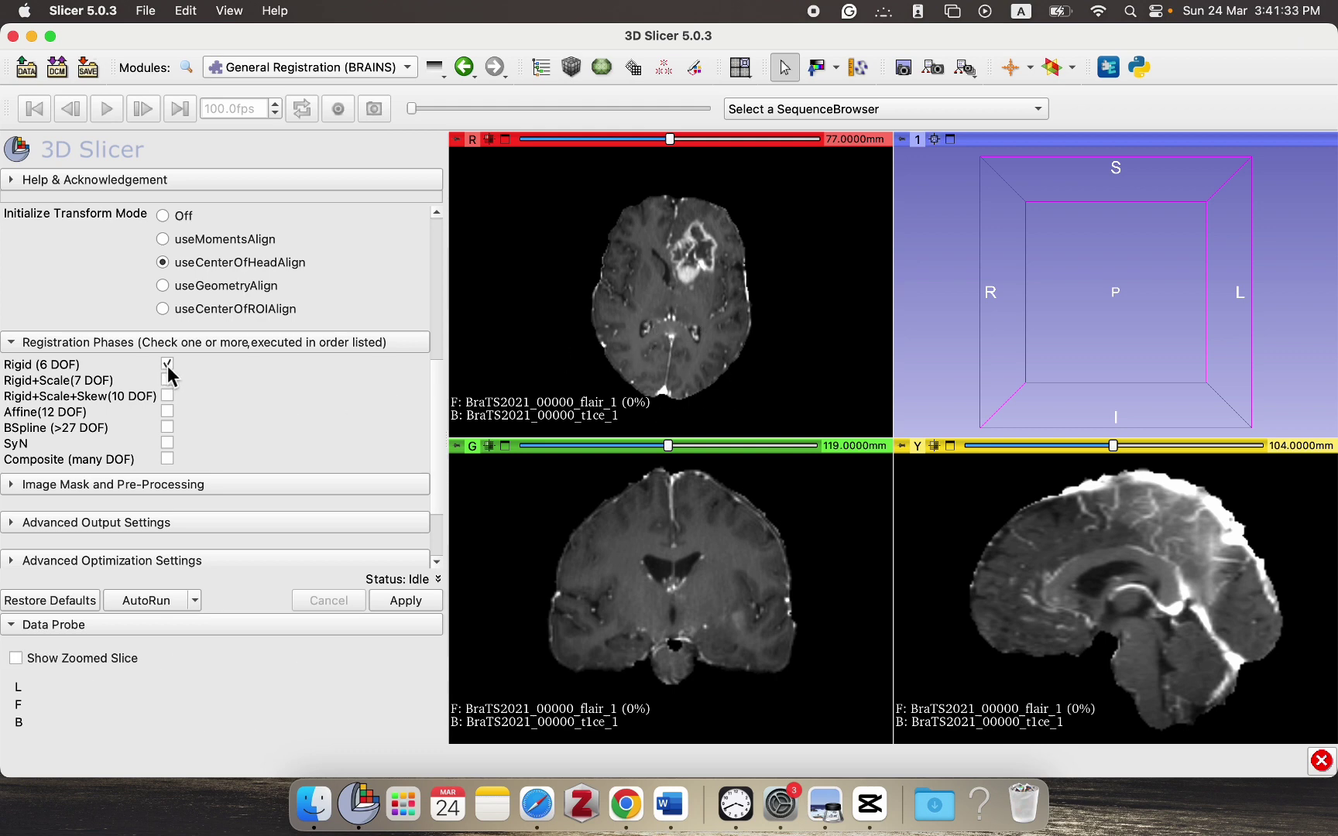
Review Image Mask and Pre-Processing and Advanced Output Settings, then run the registration
scroll(188, 370, "down", 2)
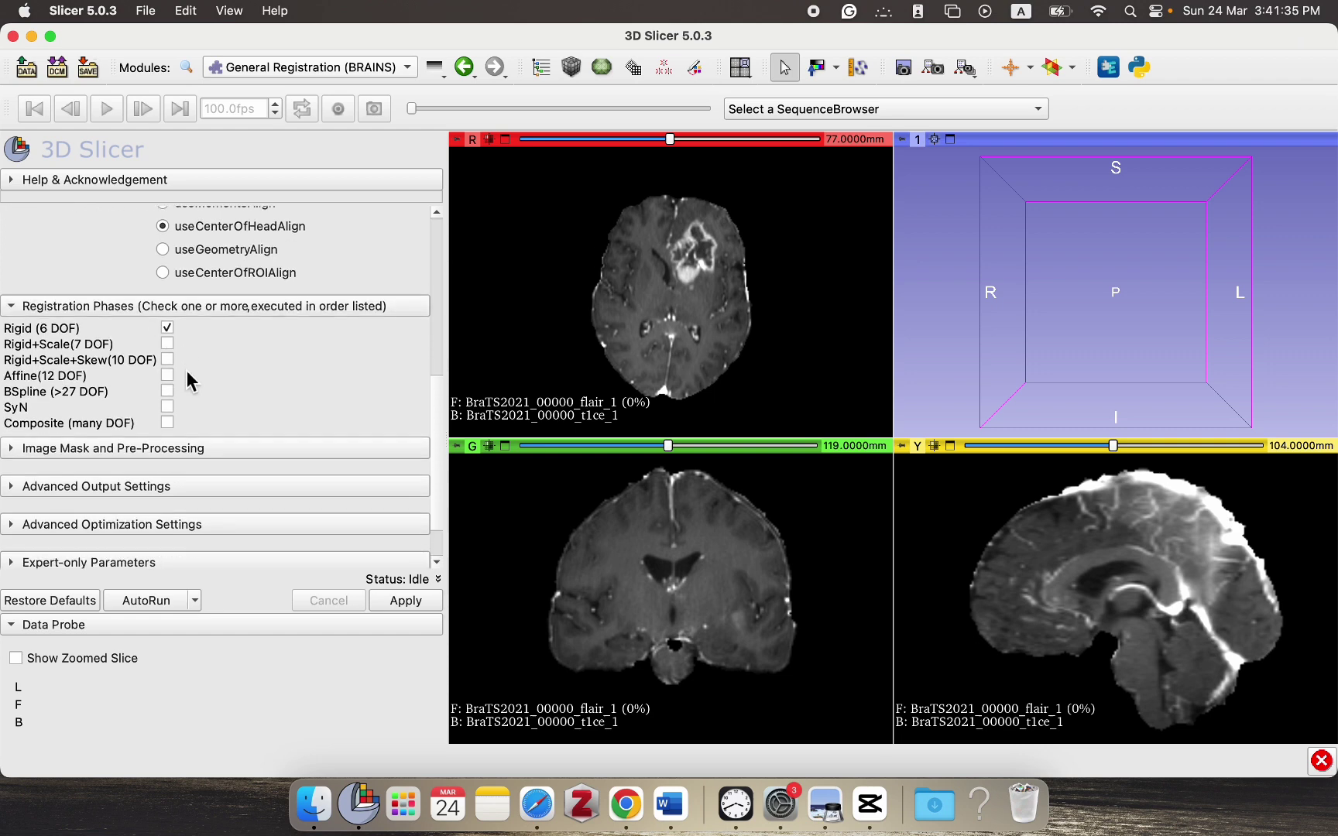
scroll(188, 371, "down", 3)
left_click(167, 390)
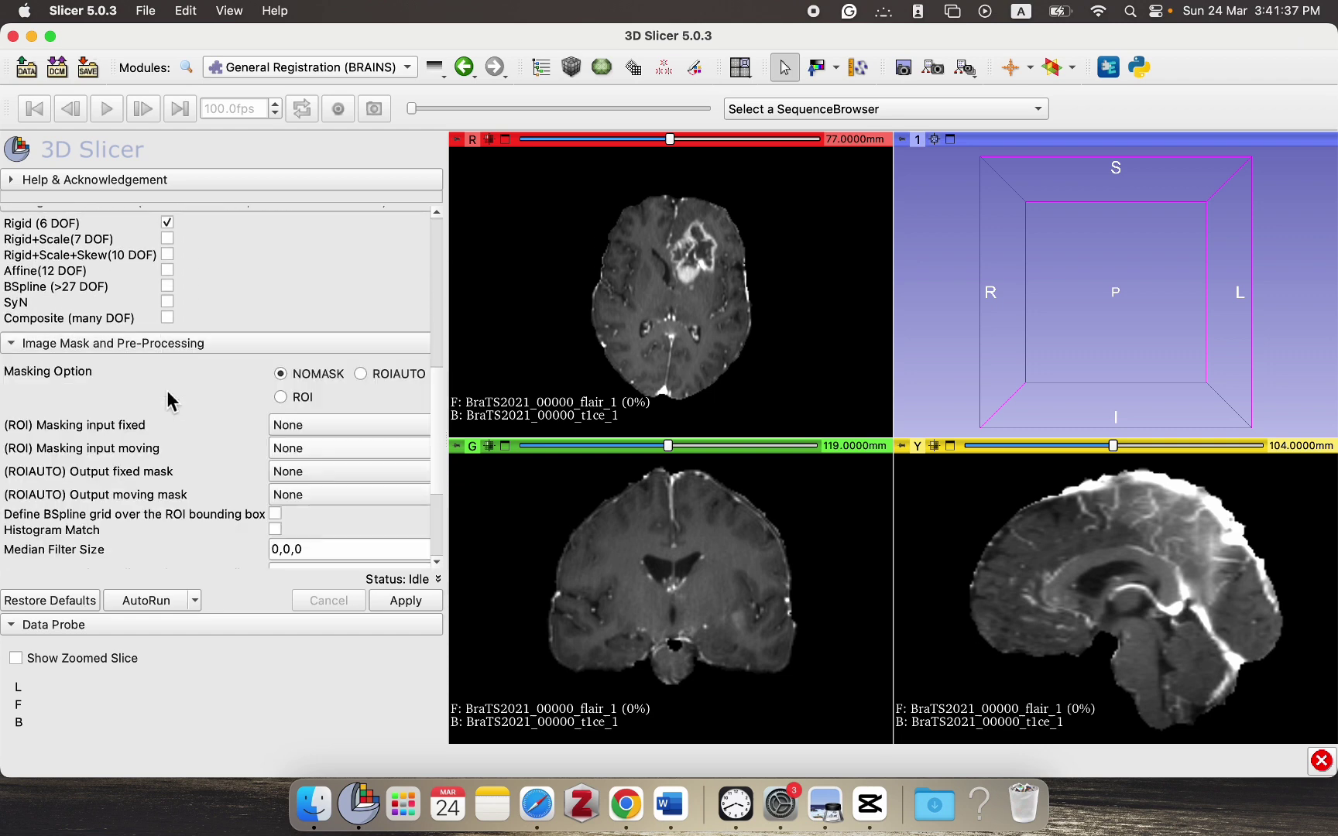
scroll(167, 400, "down", 2)
scroll(178, 373, "down", 4)
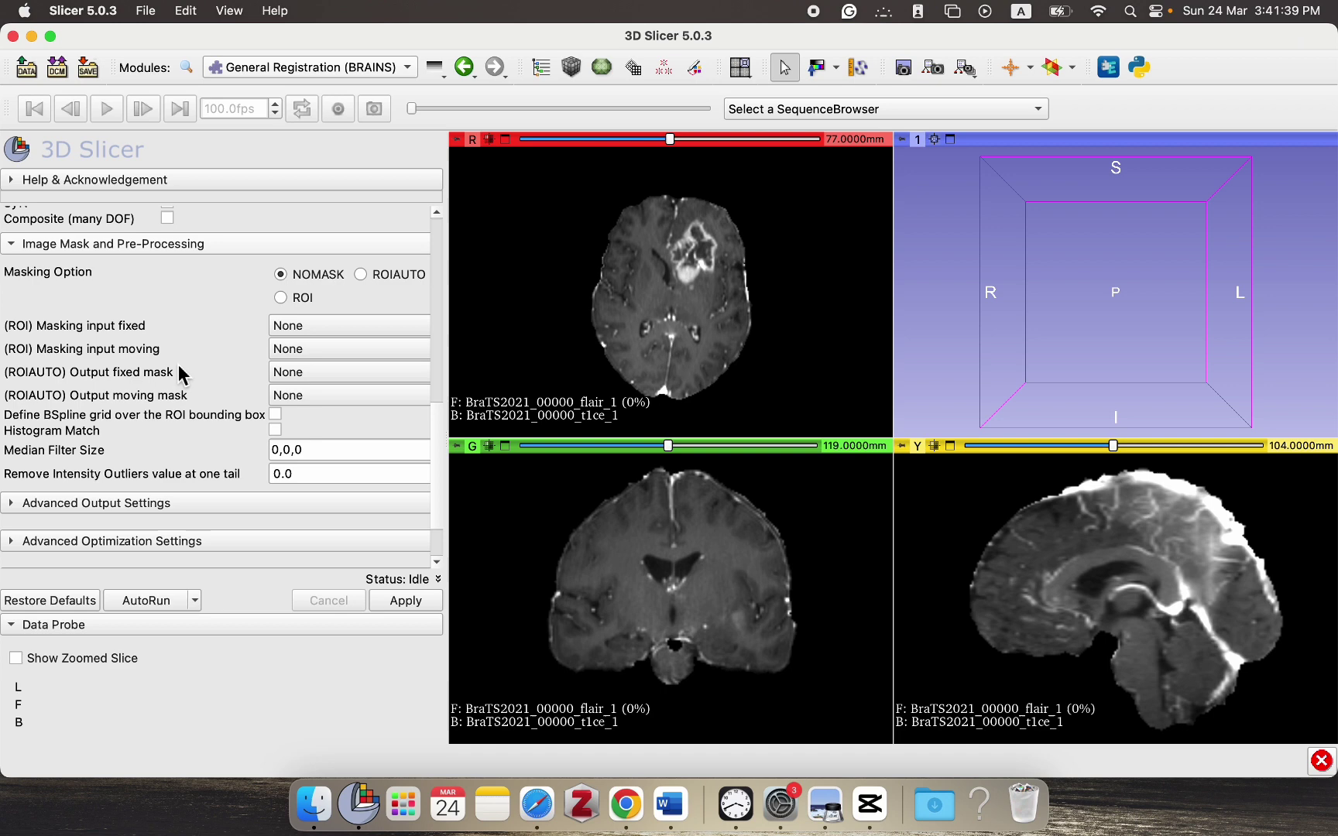
scroll(178, 374, "down", 4)
left_click(155, 429)
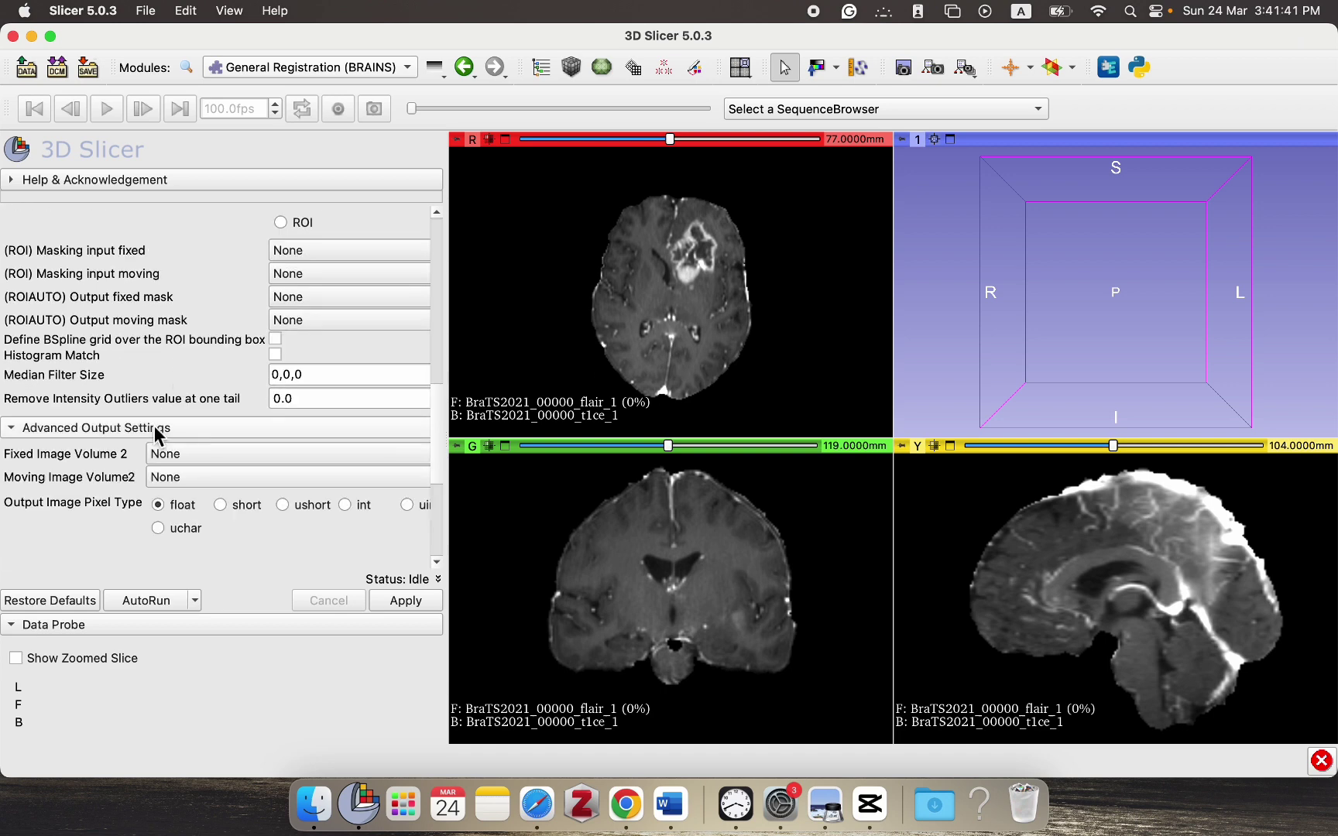
scroll(154, 426, "down", 12)
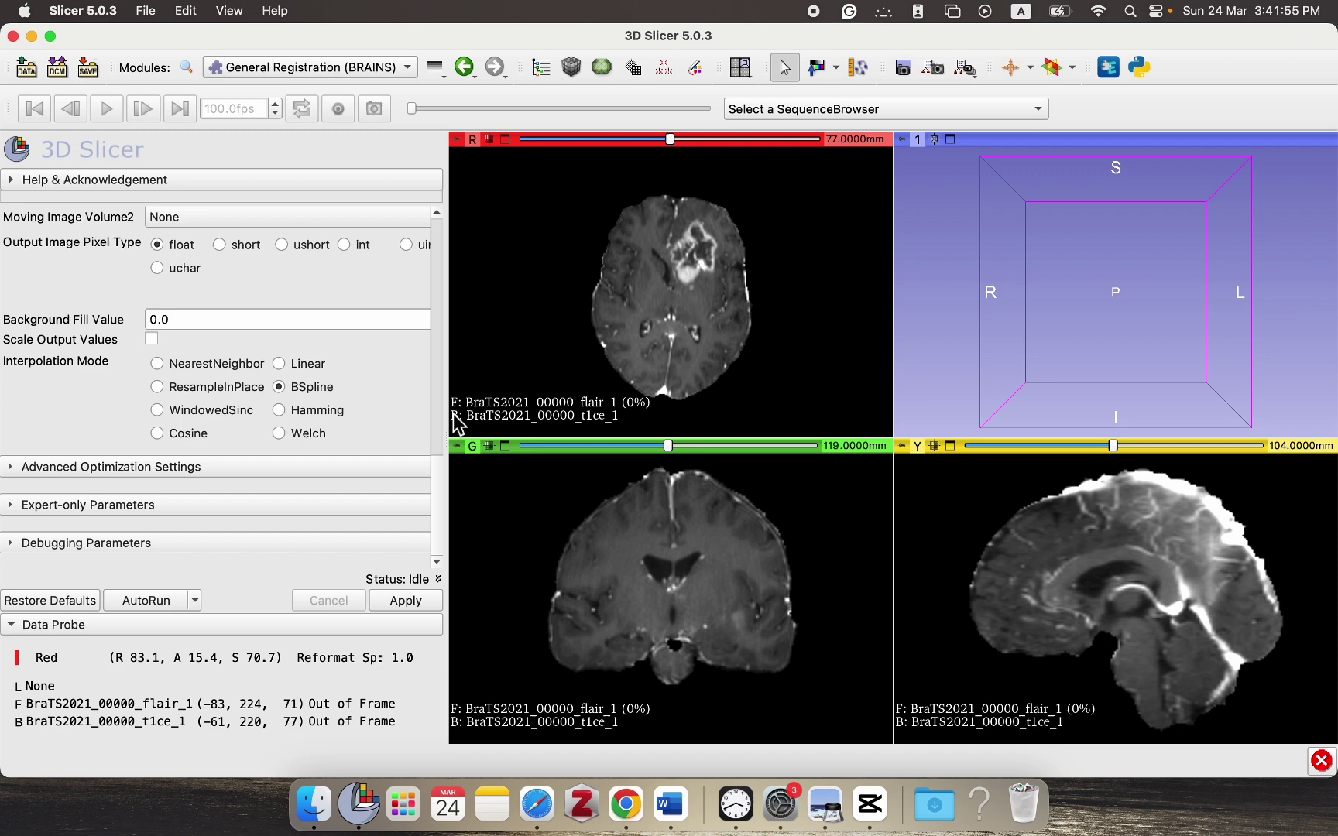
left_click(394, 601)
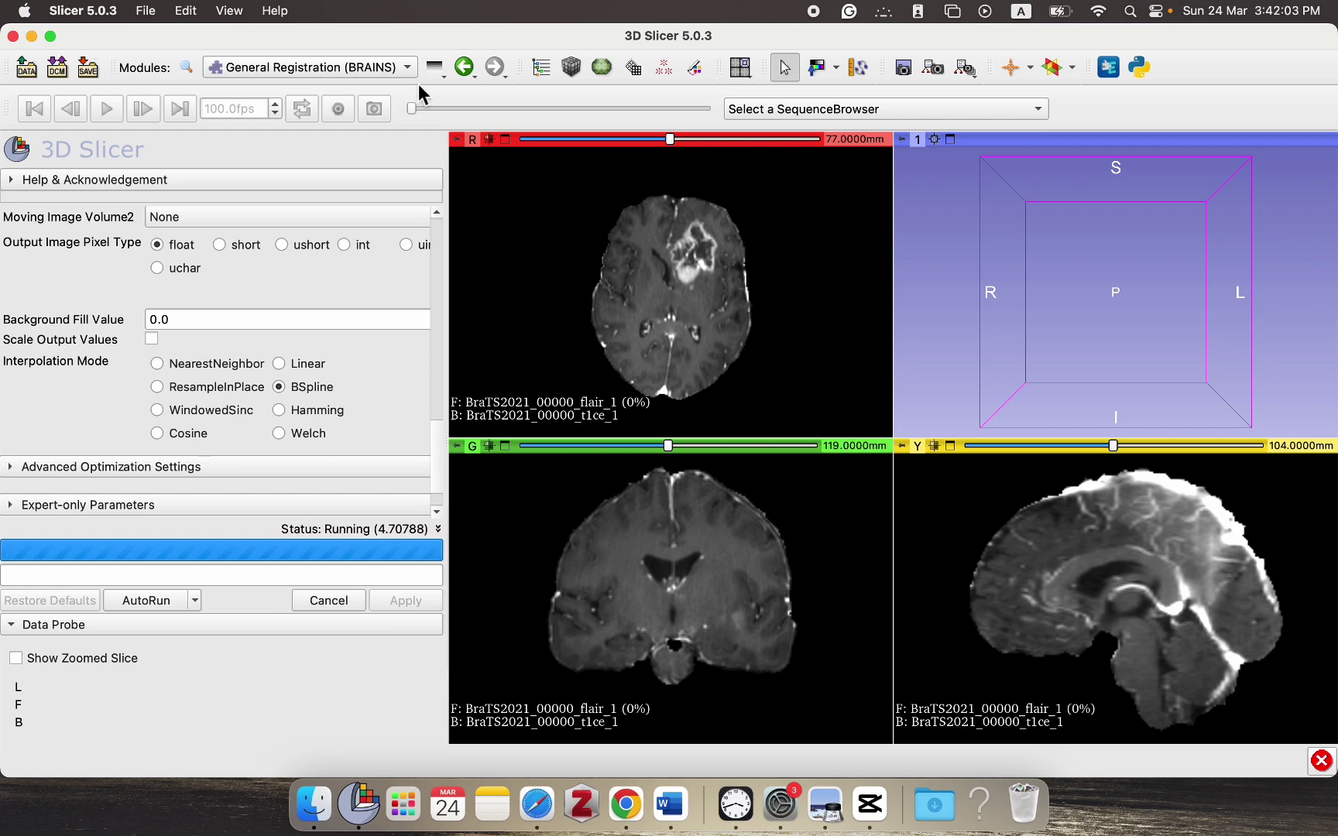
In View Controllers, blend flair_1 at 0.50 opacity over t1ce_1 to check alignment
left_click(385, 75)
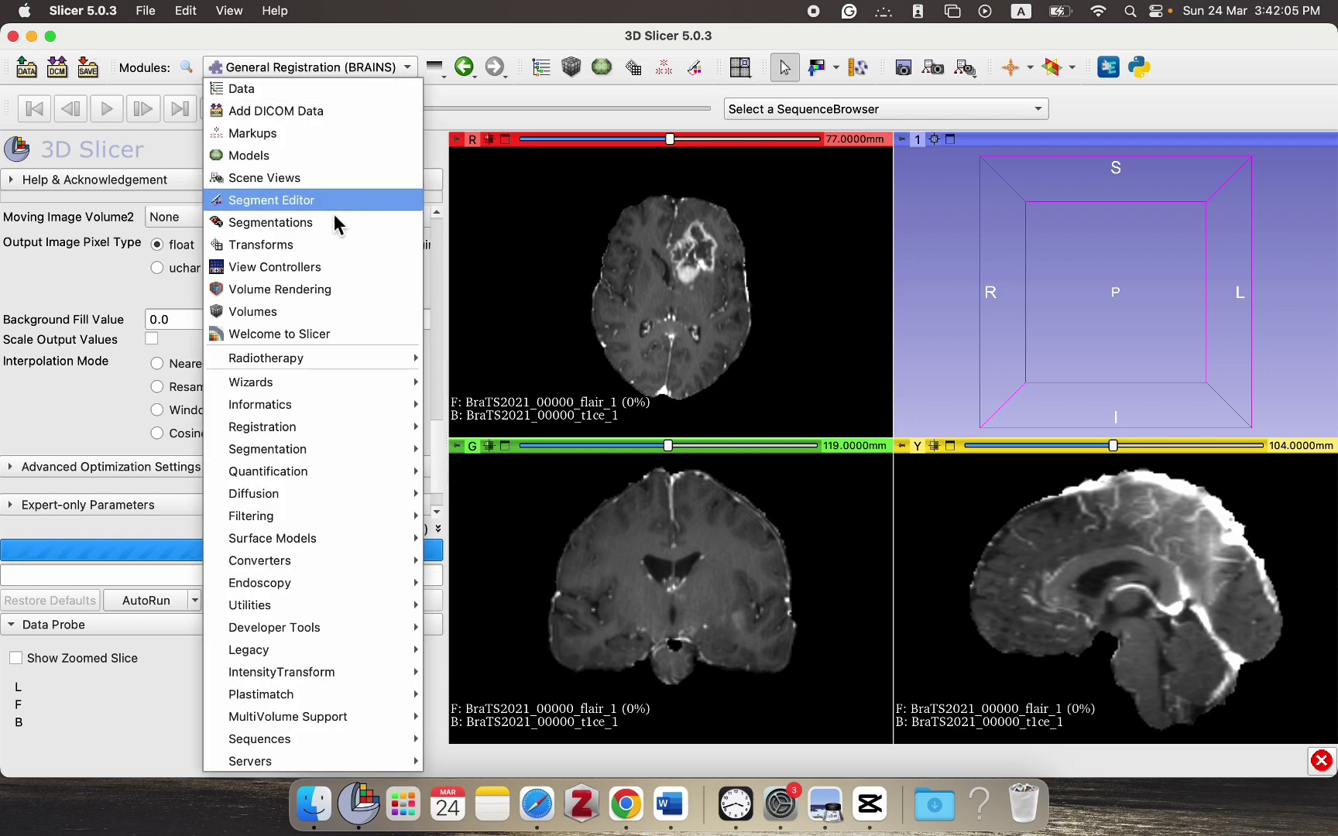
left_click(323, 267)
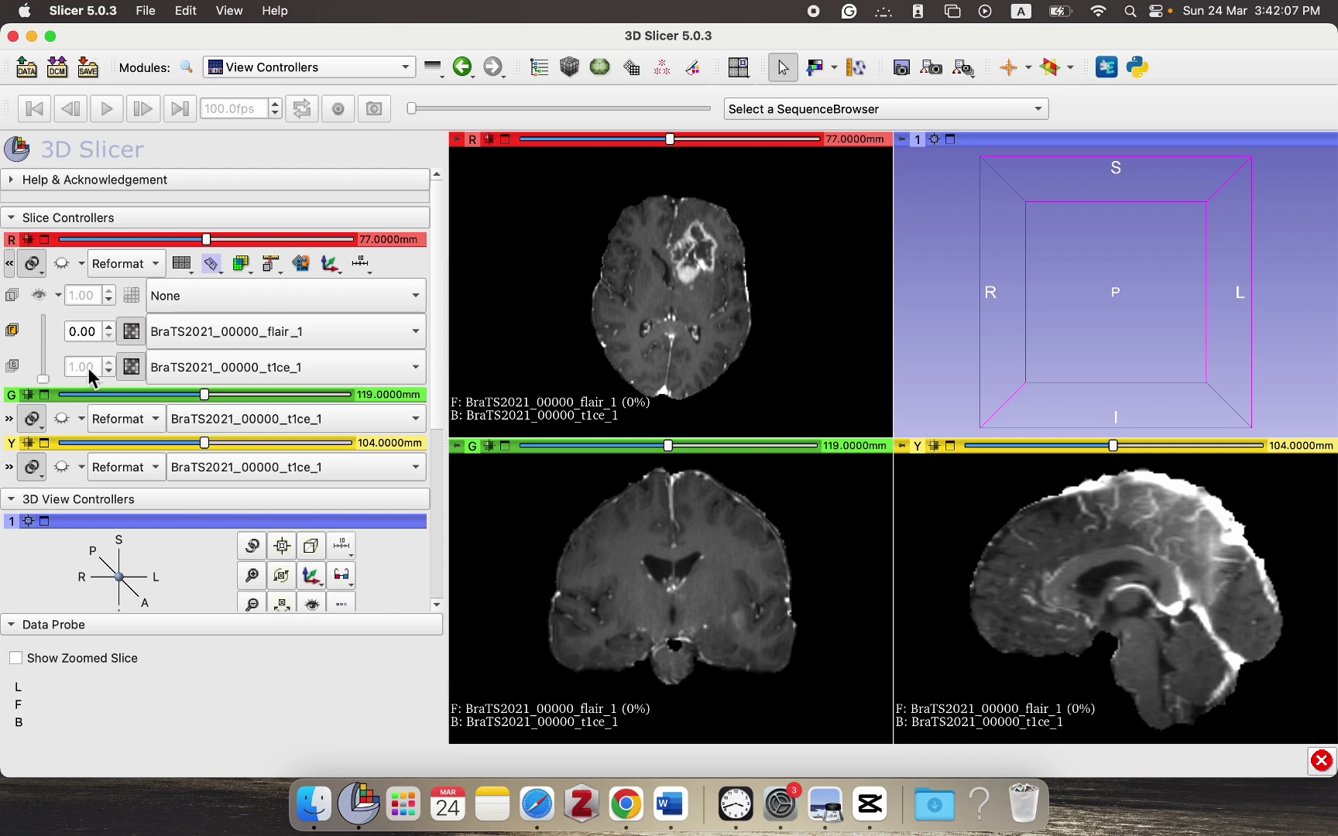
left_click_drag(44, 379, 44, 358)
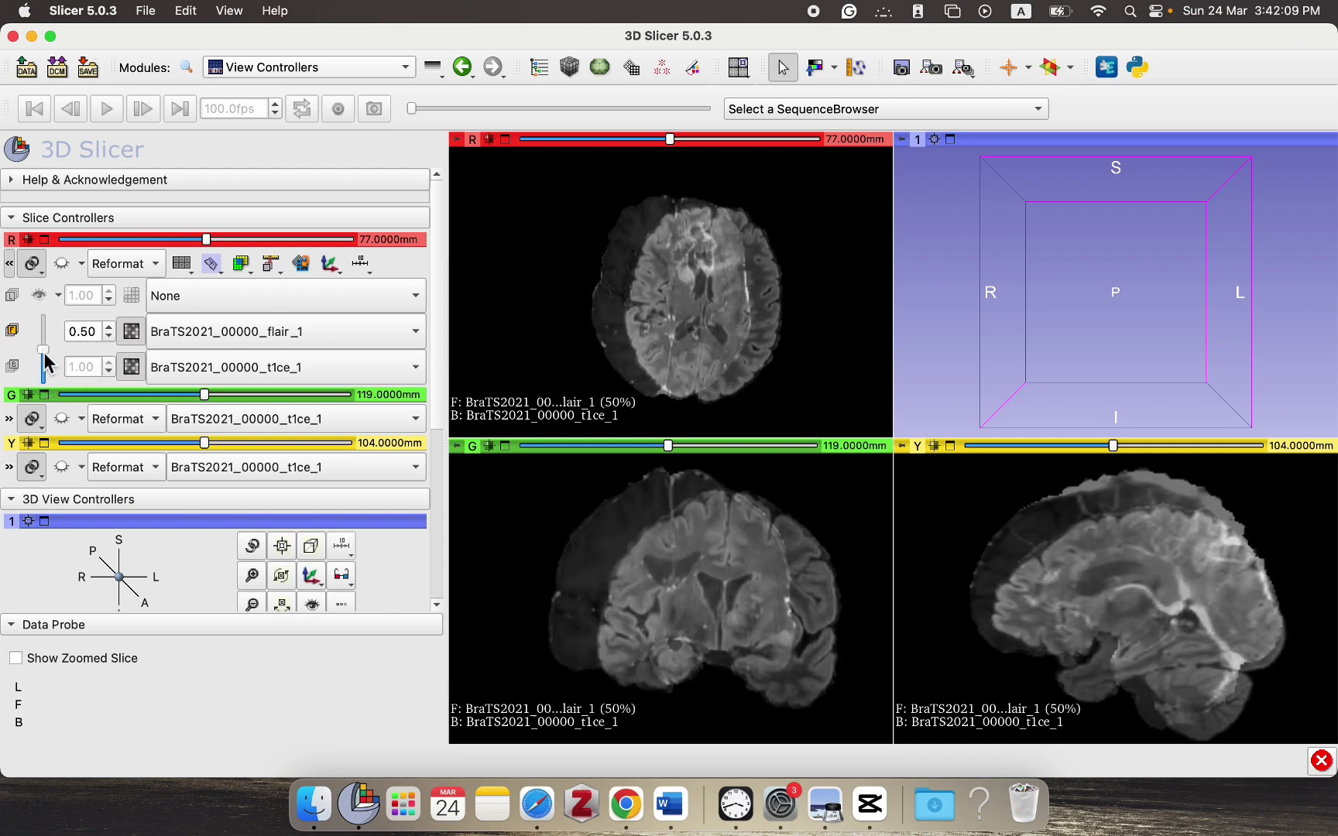
left_click(334, 67)
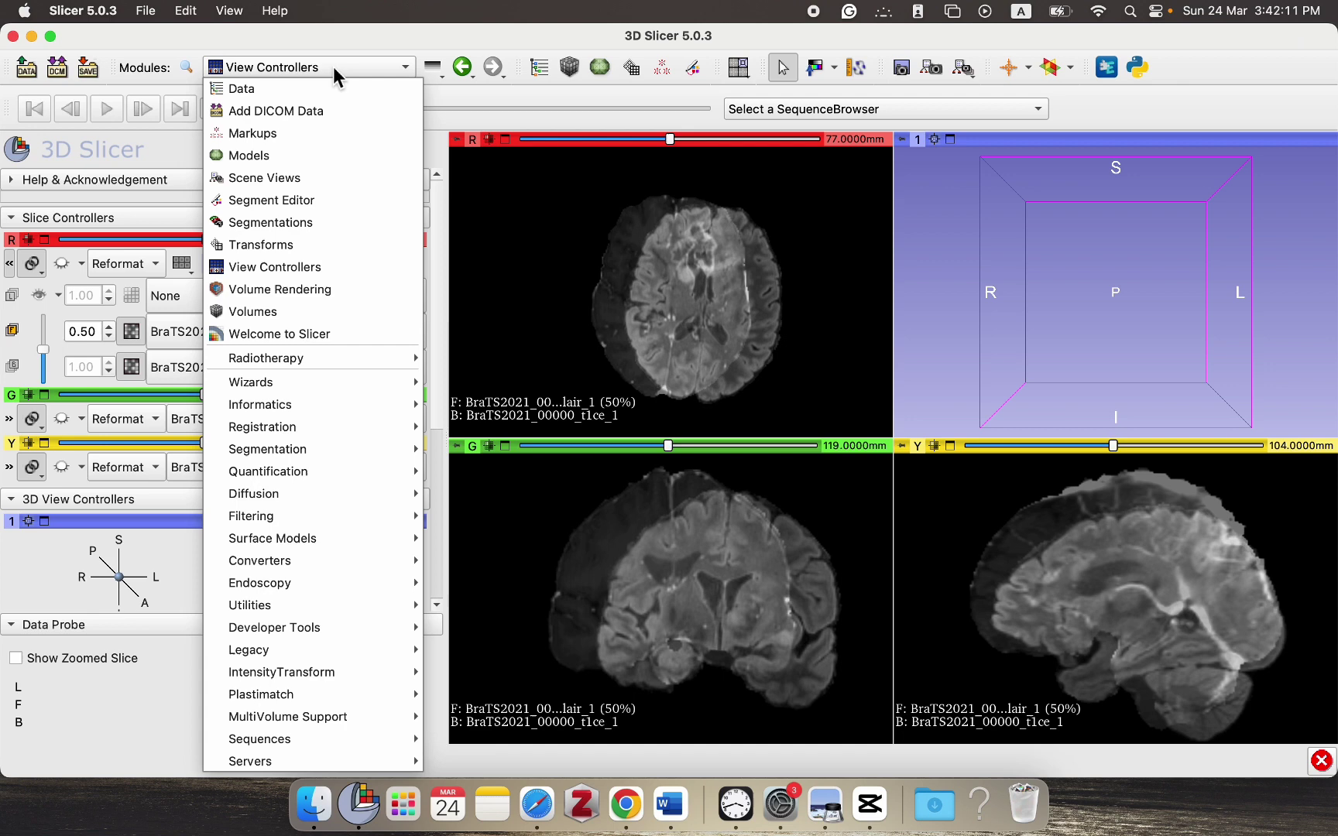
Switch back to General Registration (BRAINS) and re-centre the brain in the coronal (green) view
mouse_move(315, 425)
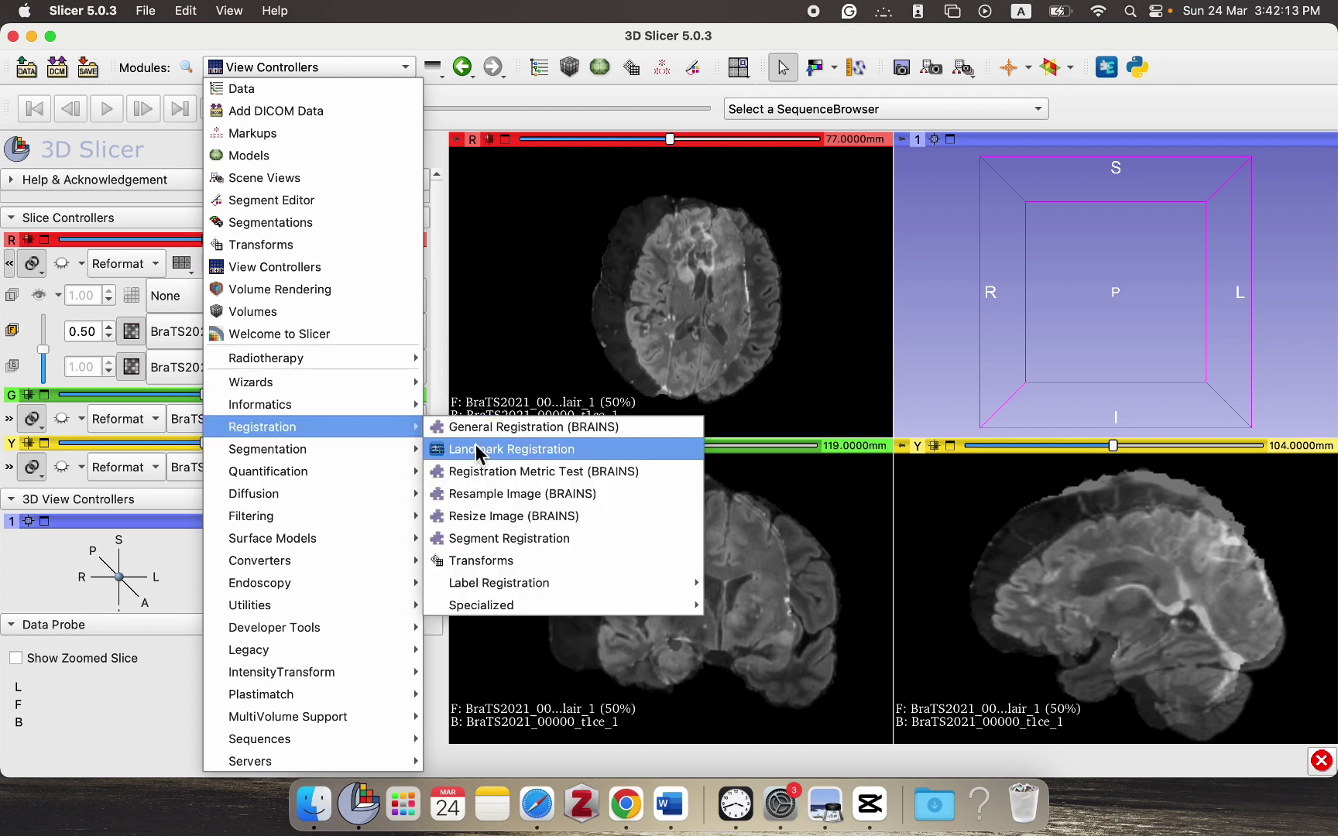
left_click(480, 433)
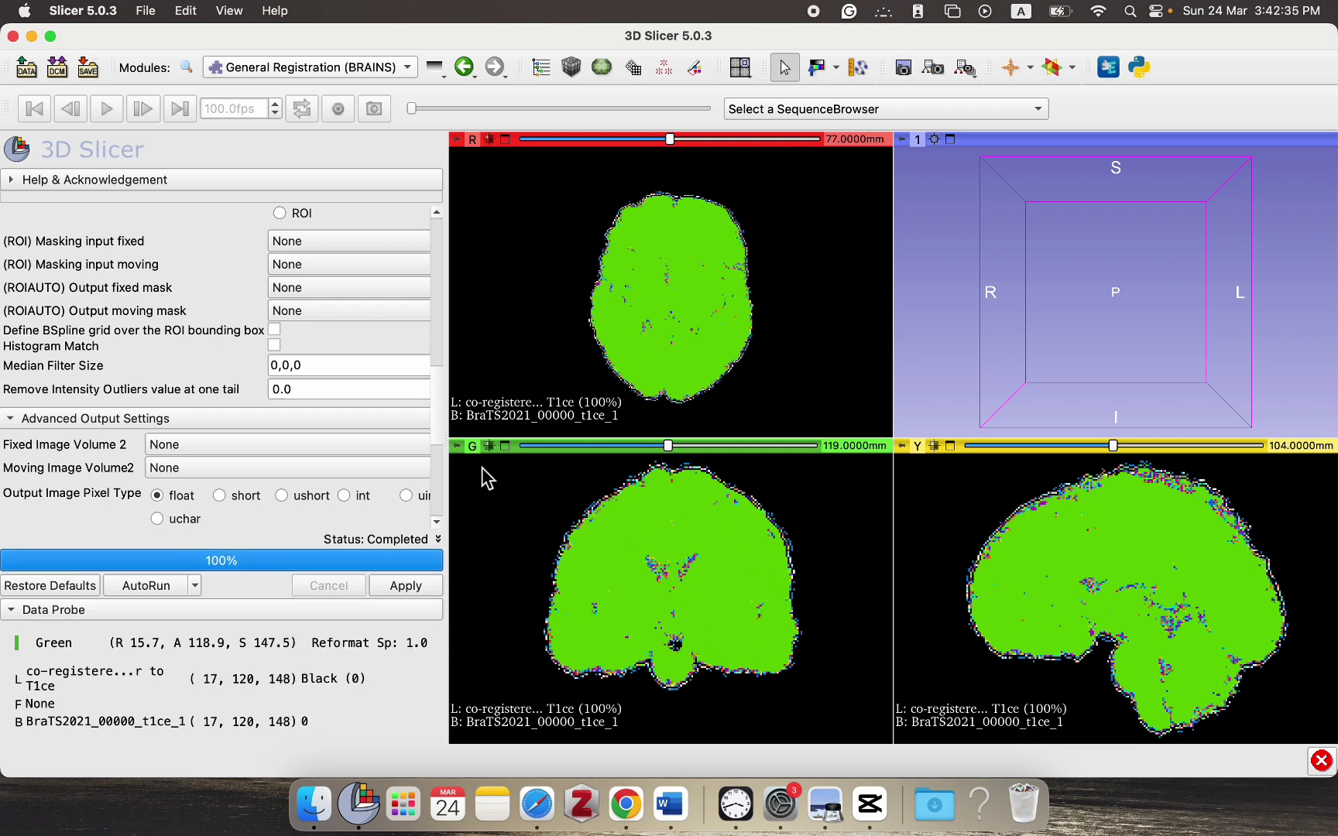
middle_click_drag(484, 472, 526, 529)
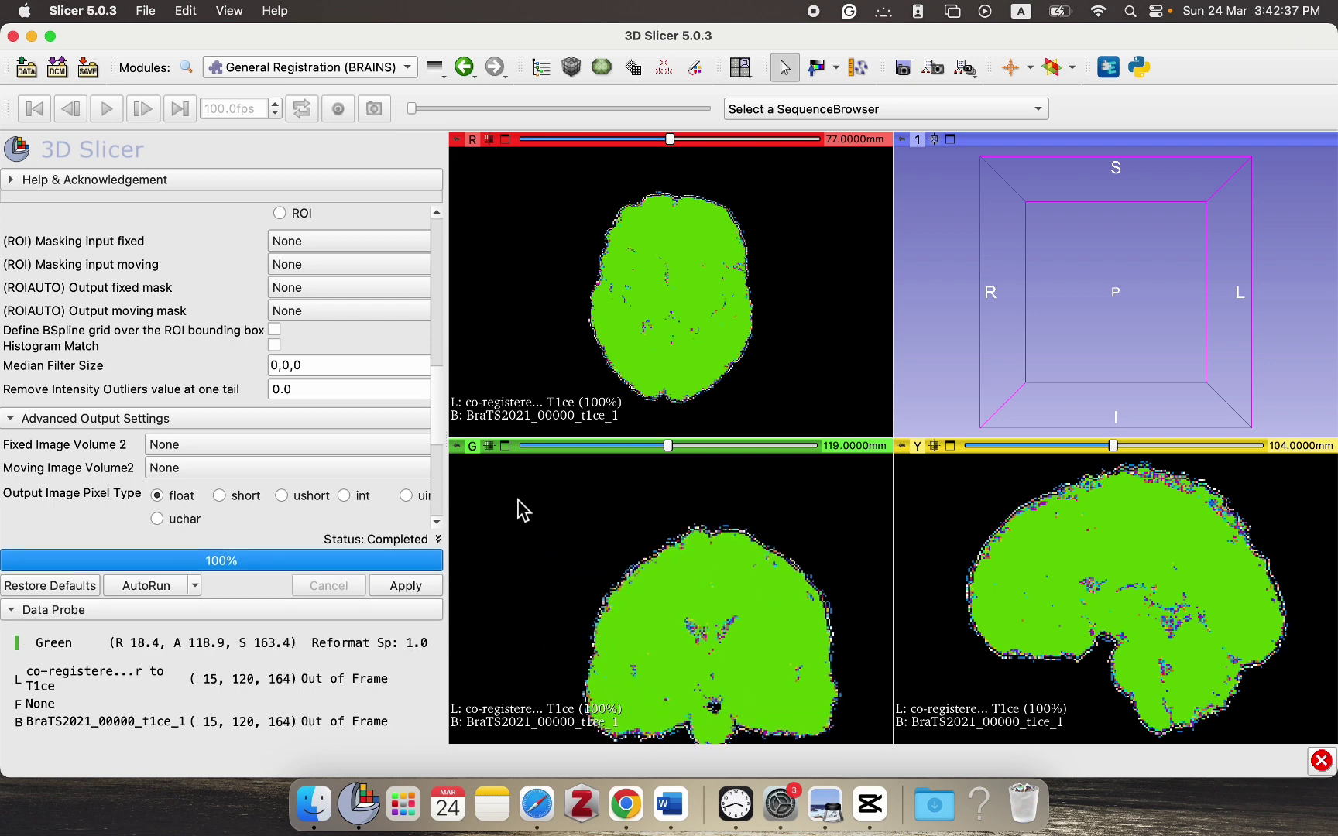
left_click(489, 446)
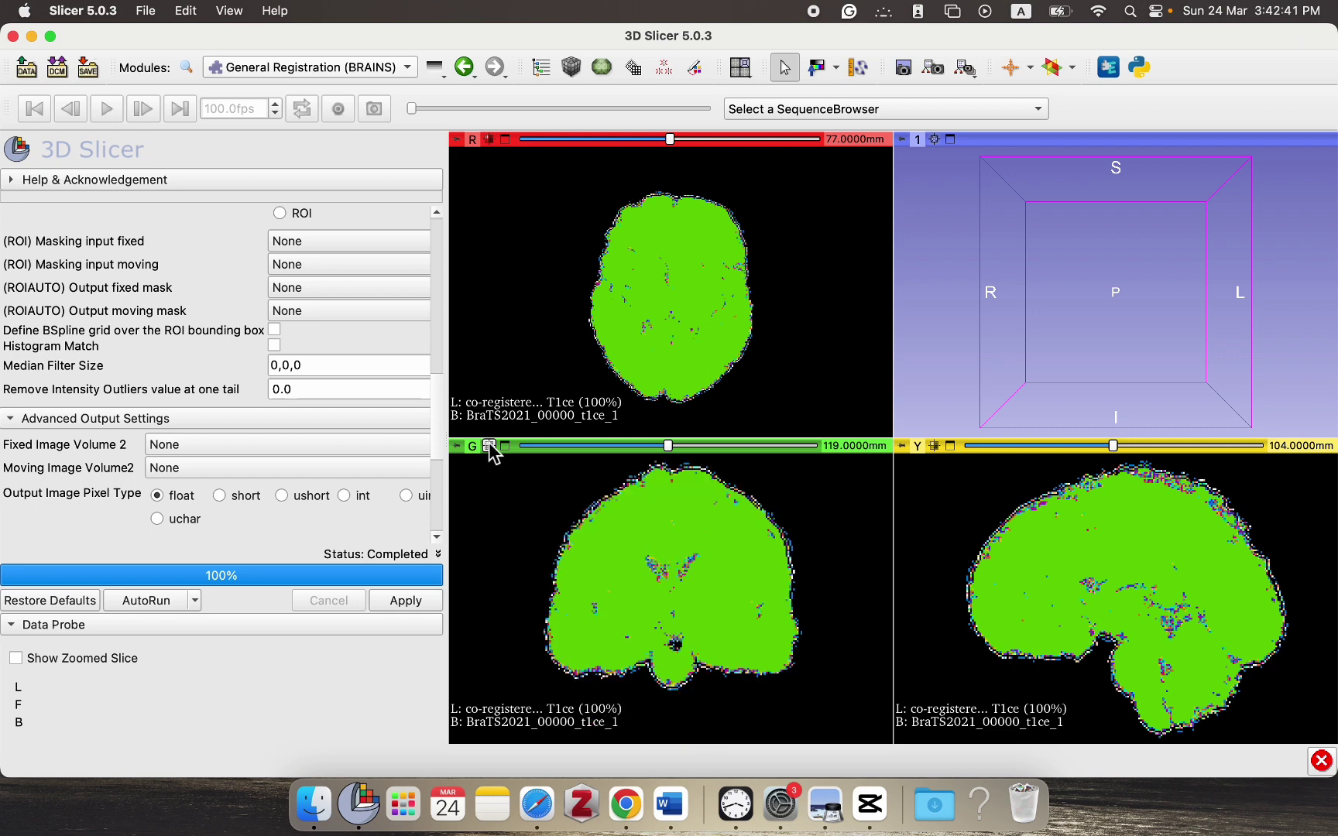
Open the save dialog and exclude the .mrml scene and colour table from saving
left_click(89, 69)
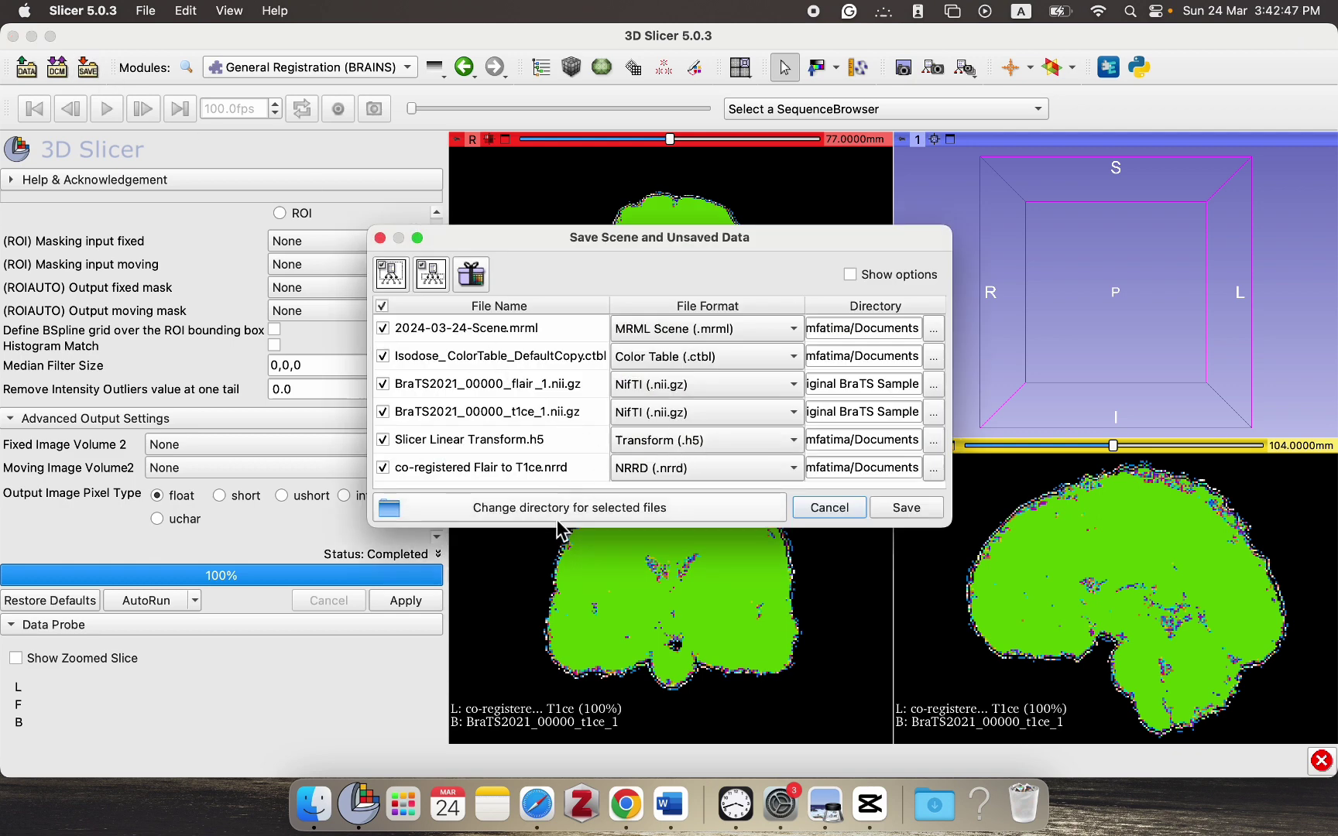
left_click_drag(560, 529, 559, 648)
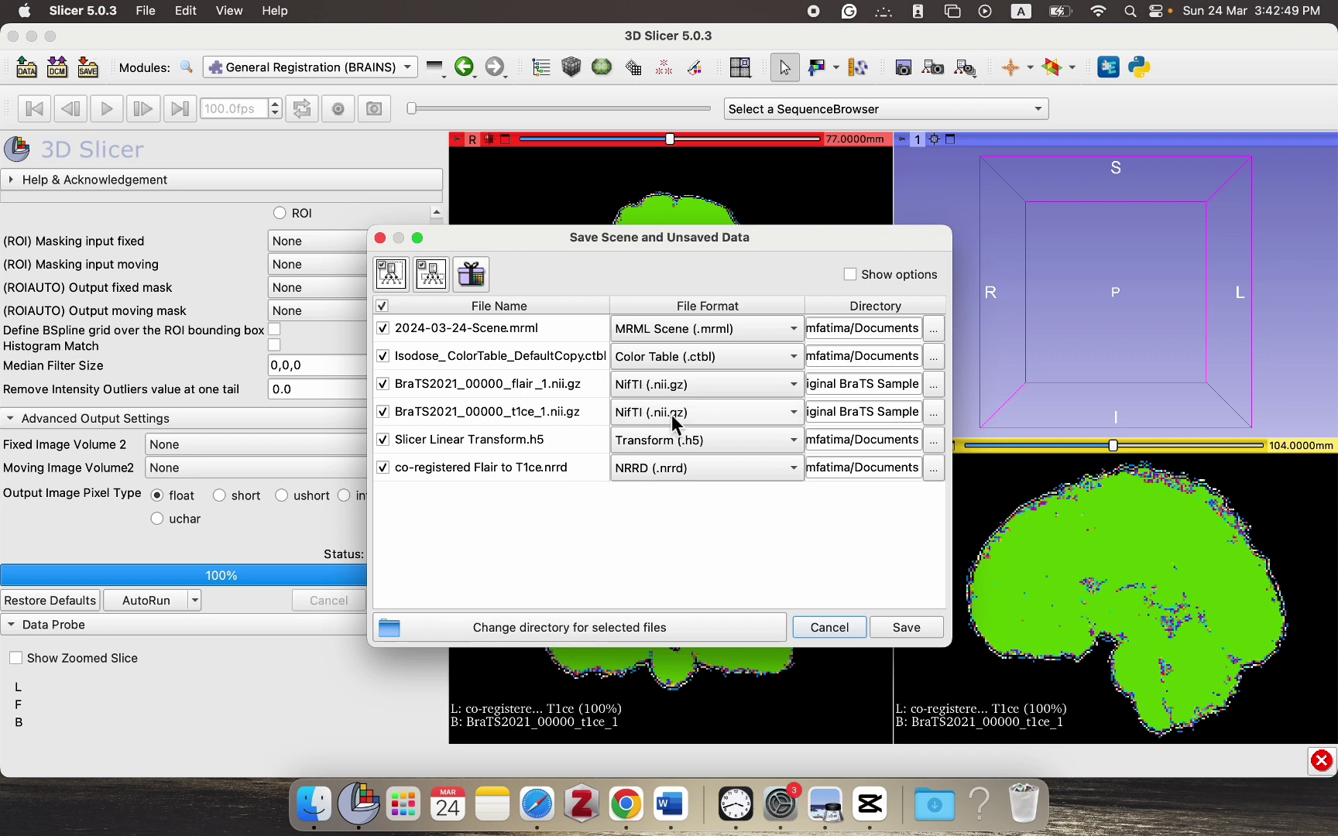
left_click(382, 329)
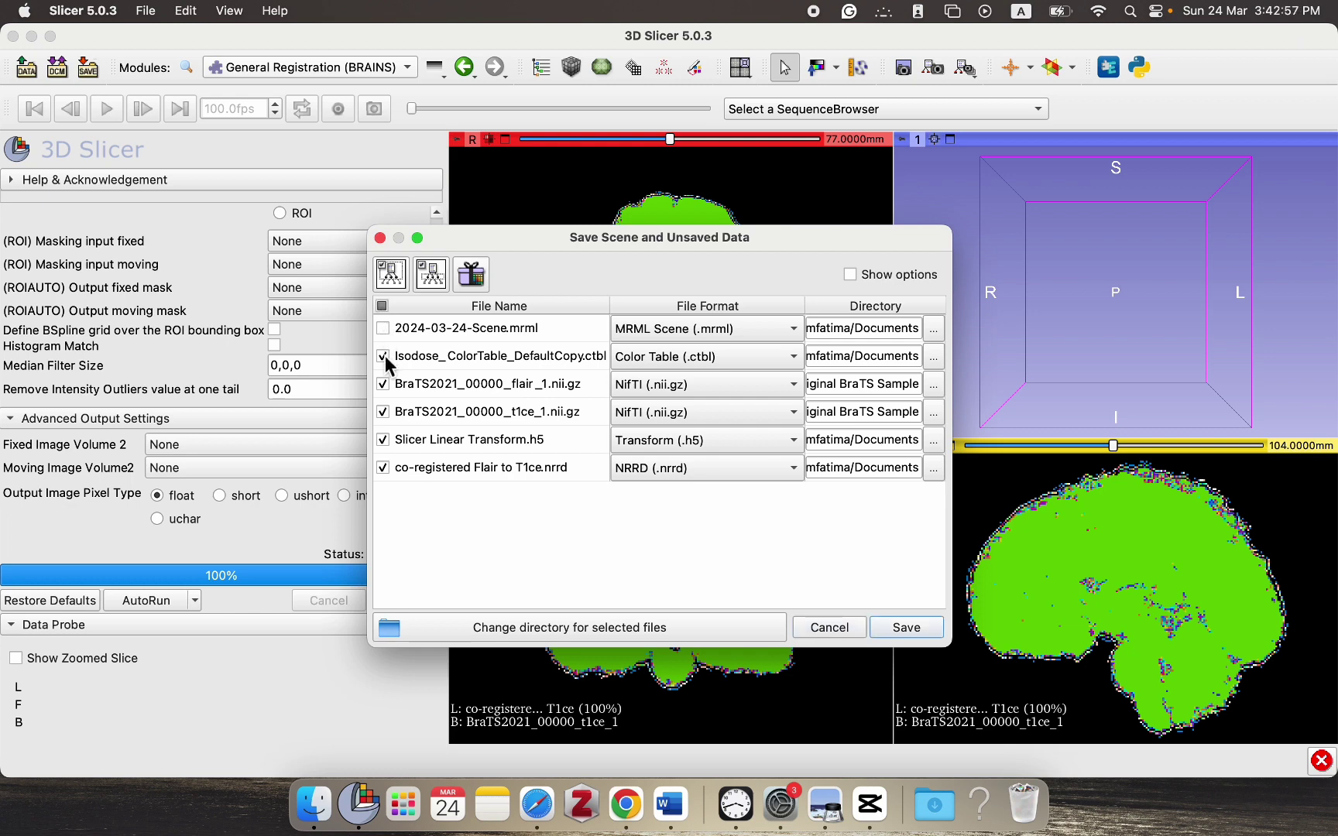
left_click(384, 356)
Set the co-registered Flair to T1ce volume's save format to NifTI (.nii.gz)
left_click(666, 470)
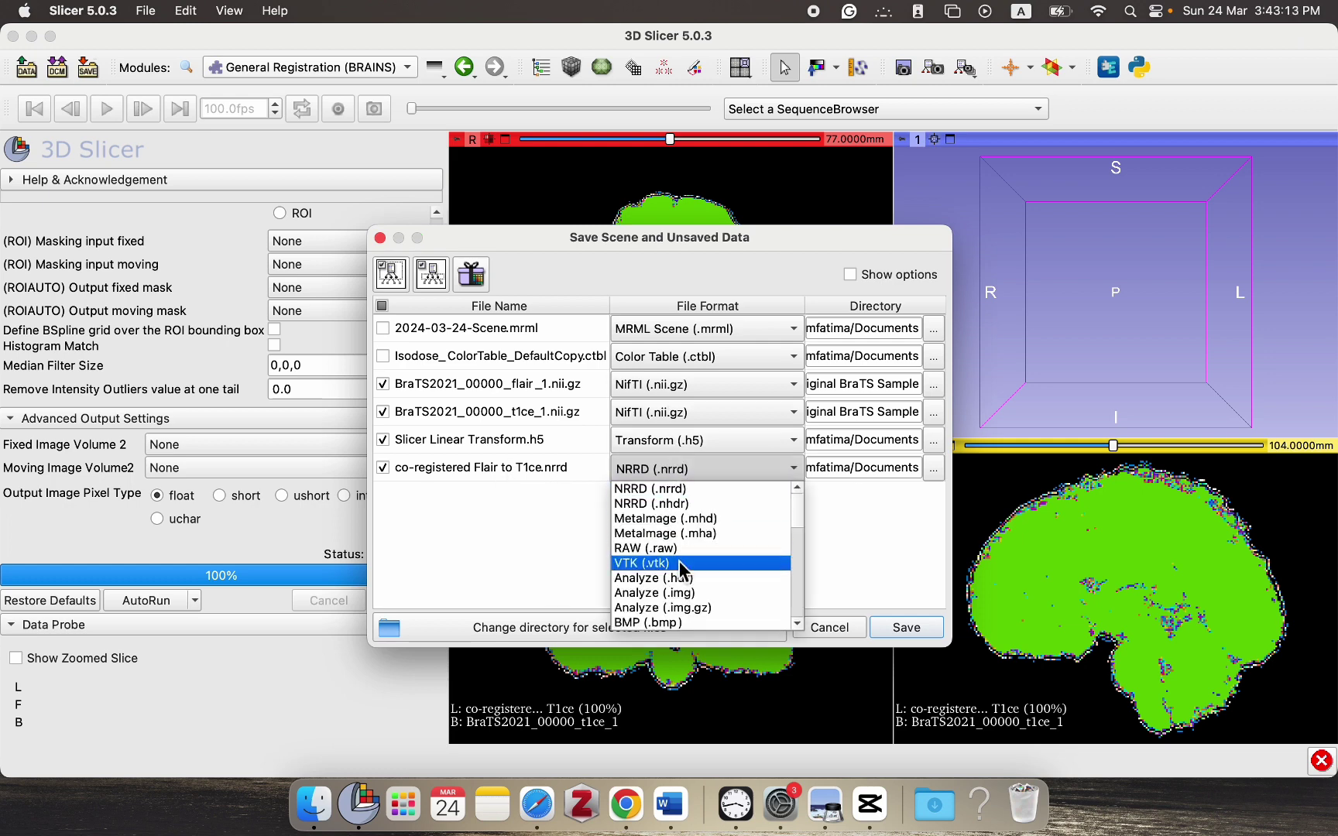
scroll(679, 561, "down", 8)
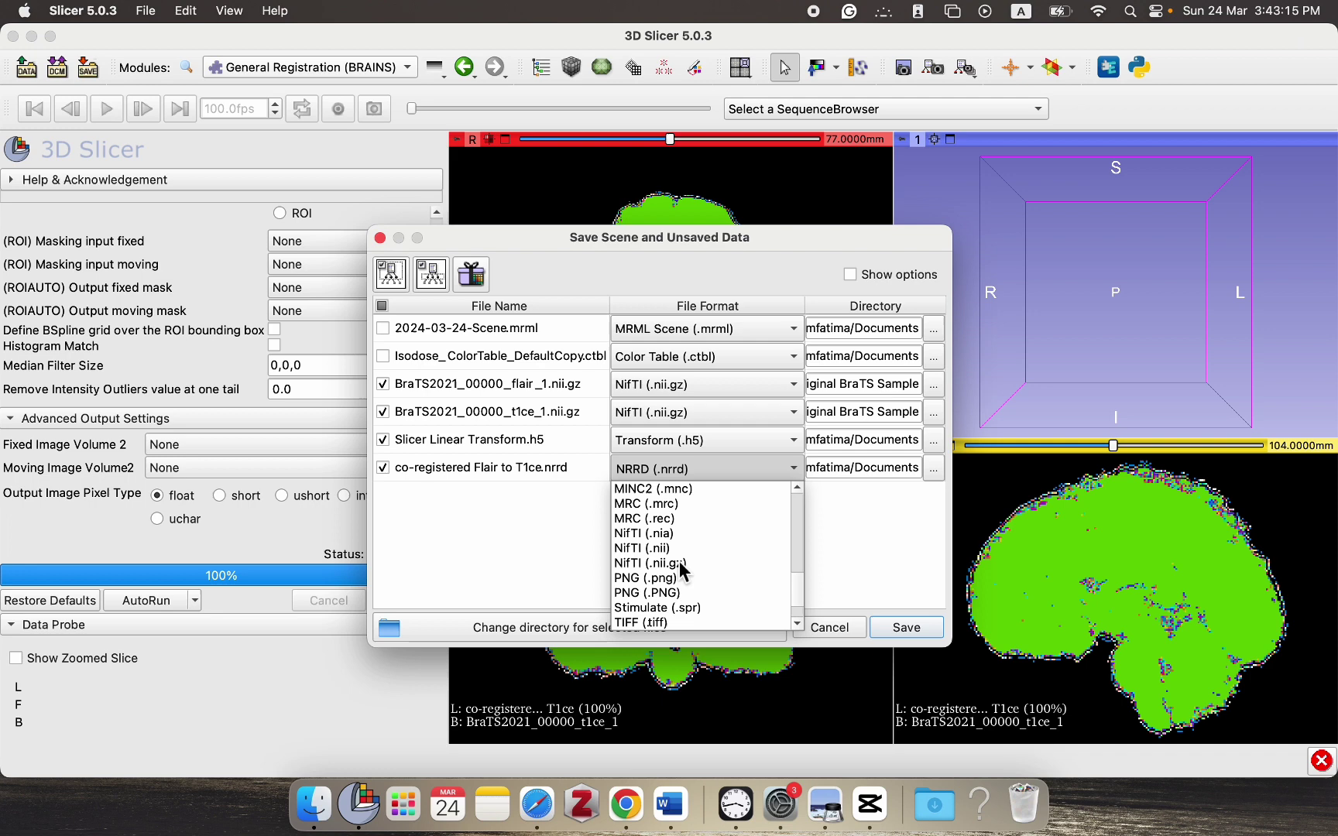
scroll(680, 561, "down", 3)
left_click(687, 517)
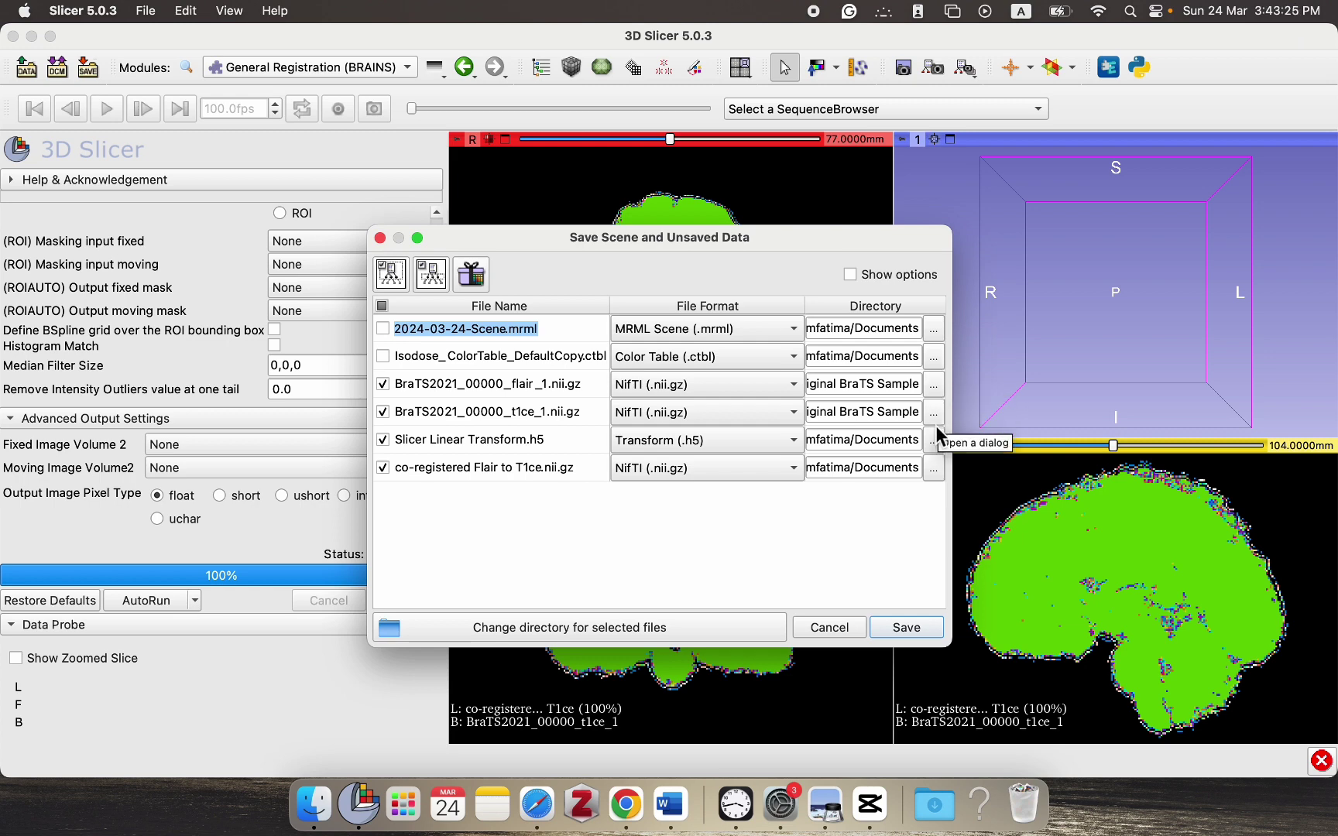
Save the checked files to Downloads > Image Samples > Registration > Automatic Registration, replacing existing copies
left_click(468, 638)
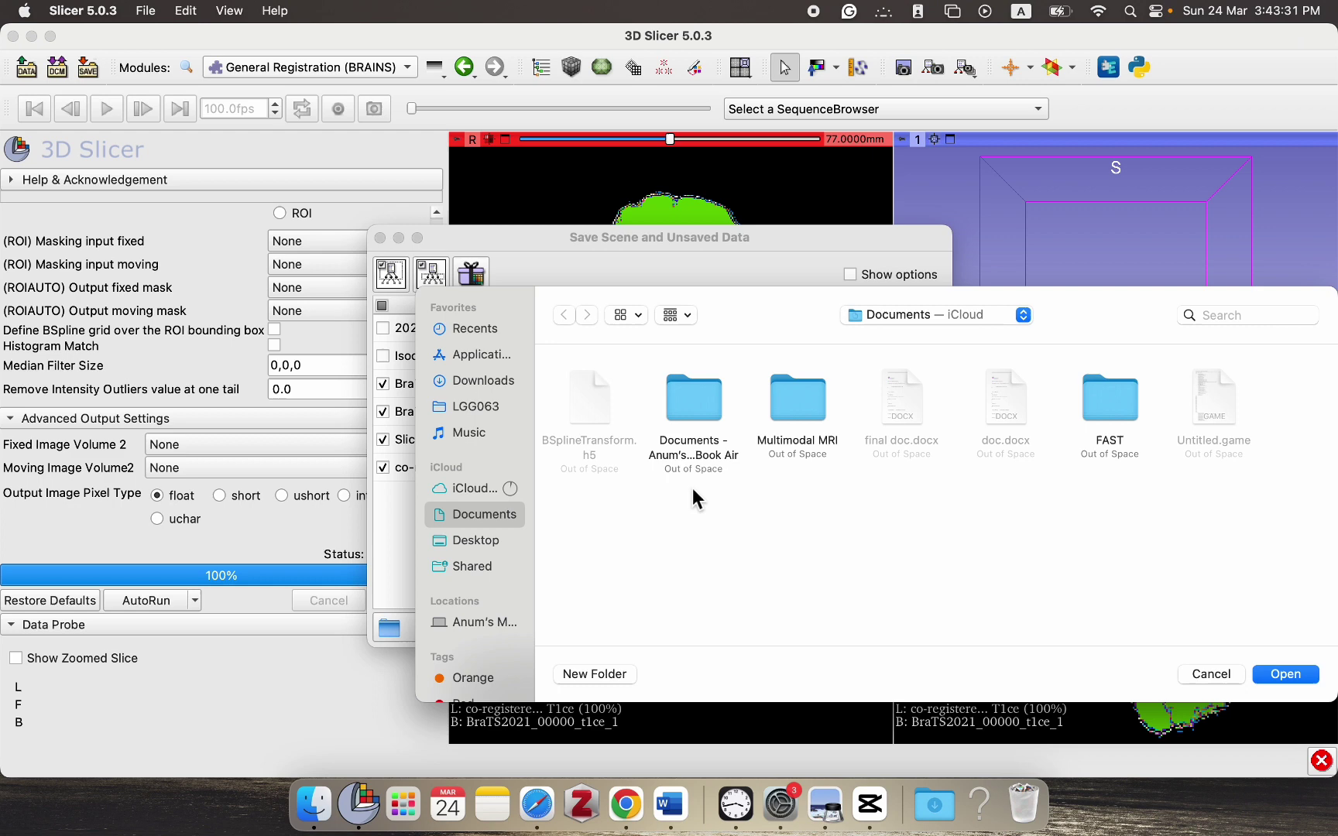
left_click(517, 381)
double_click(1282, 415)
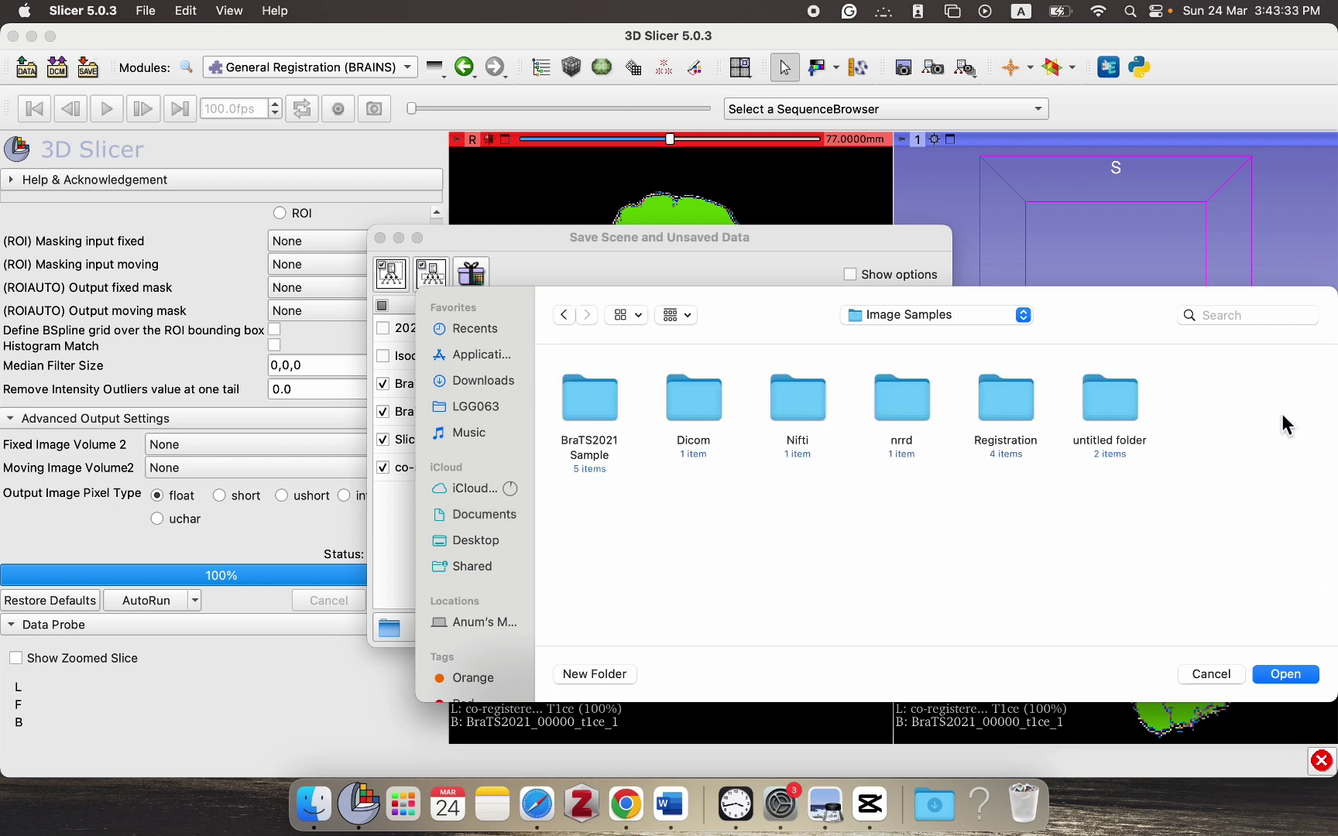
double_click(1011, 407)
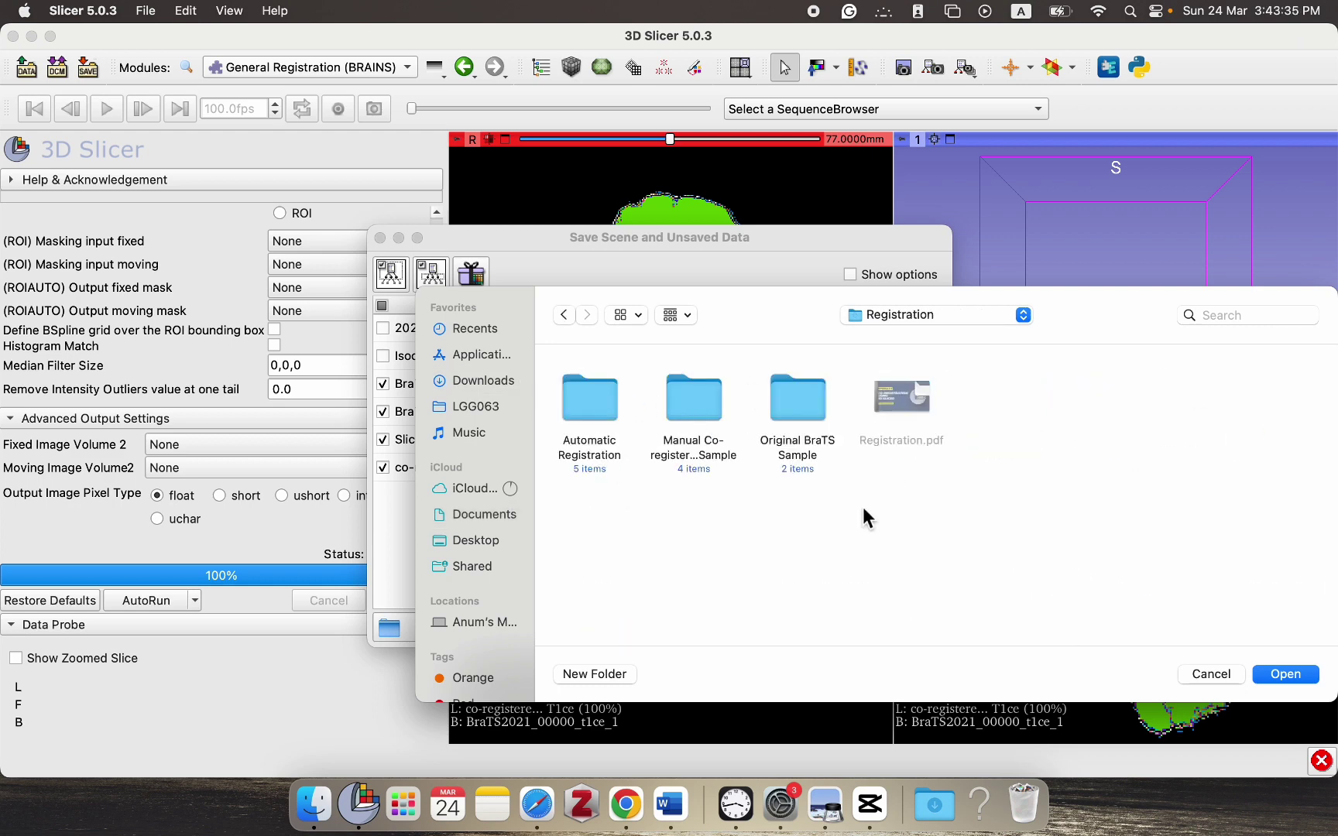
left_click(597, 412)
left_click(1313, 680)
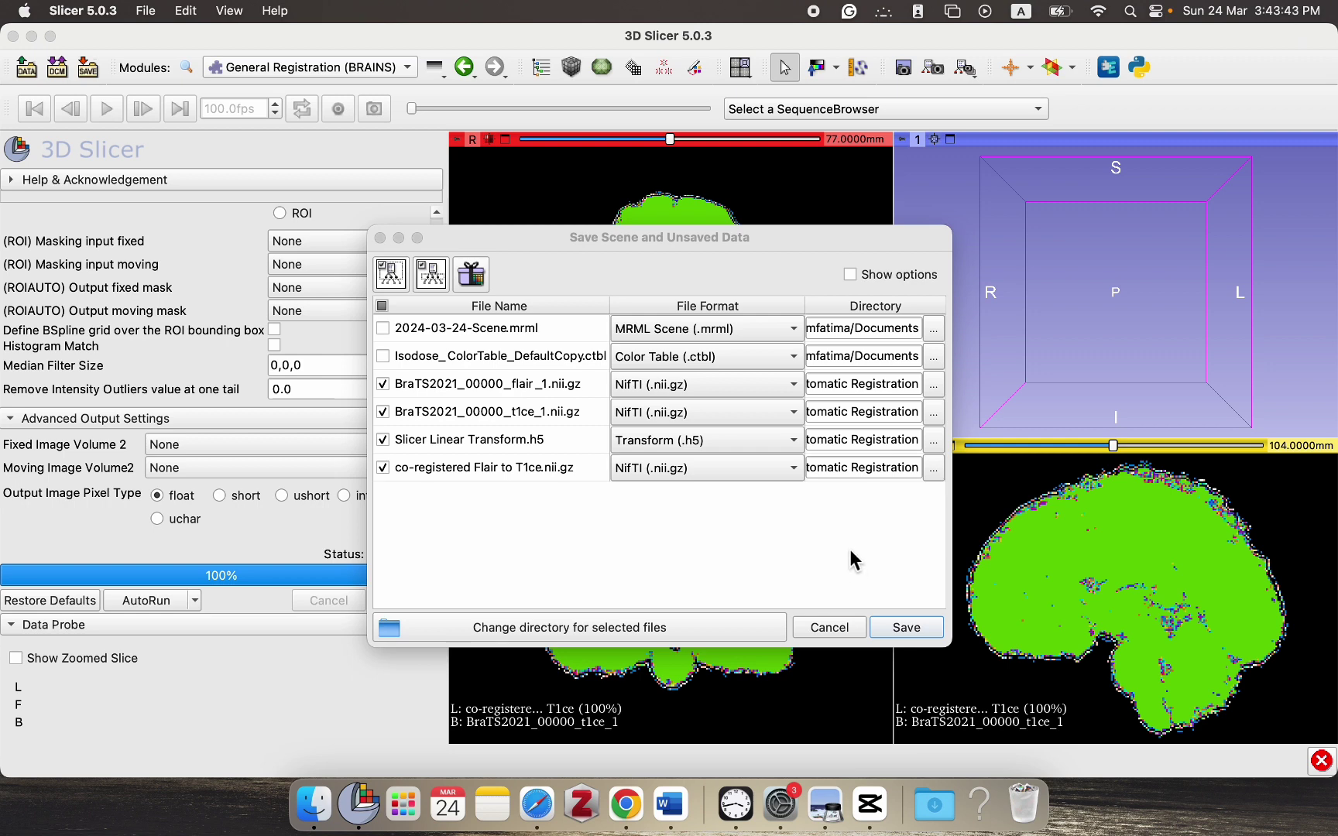
left_click(902, 627)
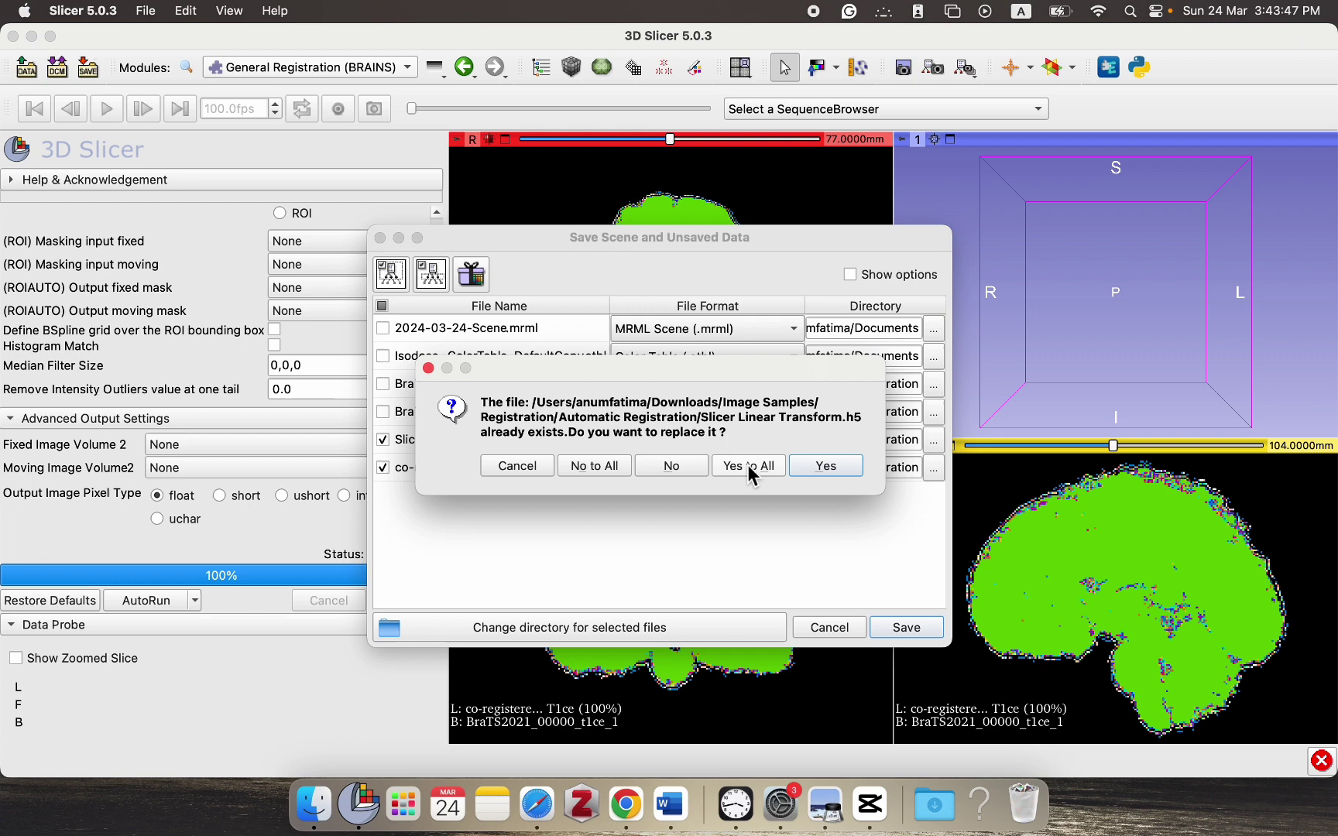
left_click(748, 464)
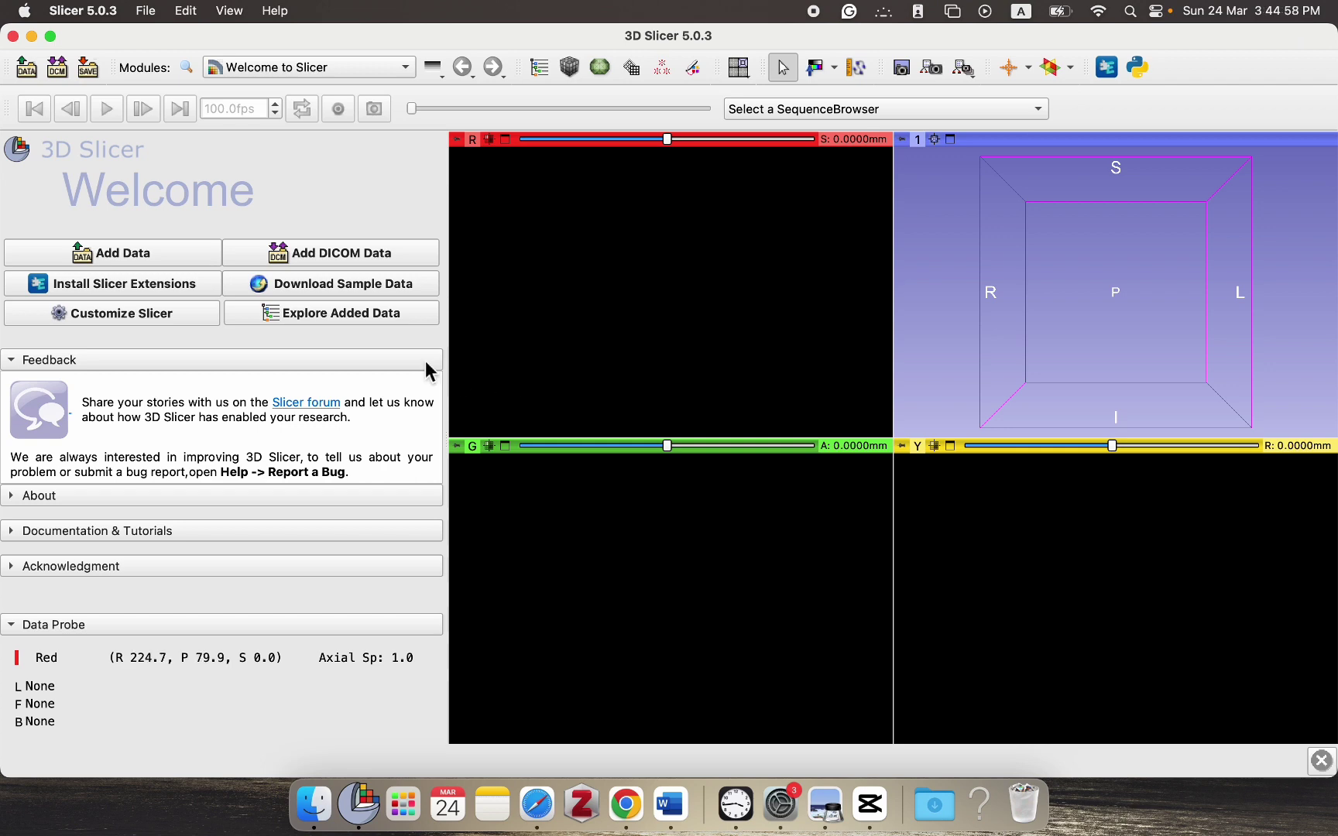
Add BraTS2021_00000_t1ce_1.nii.gz and co-registered Flair to T1ce.nii.gz through Add data and load them
left_click(180, 263)
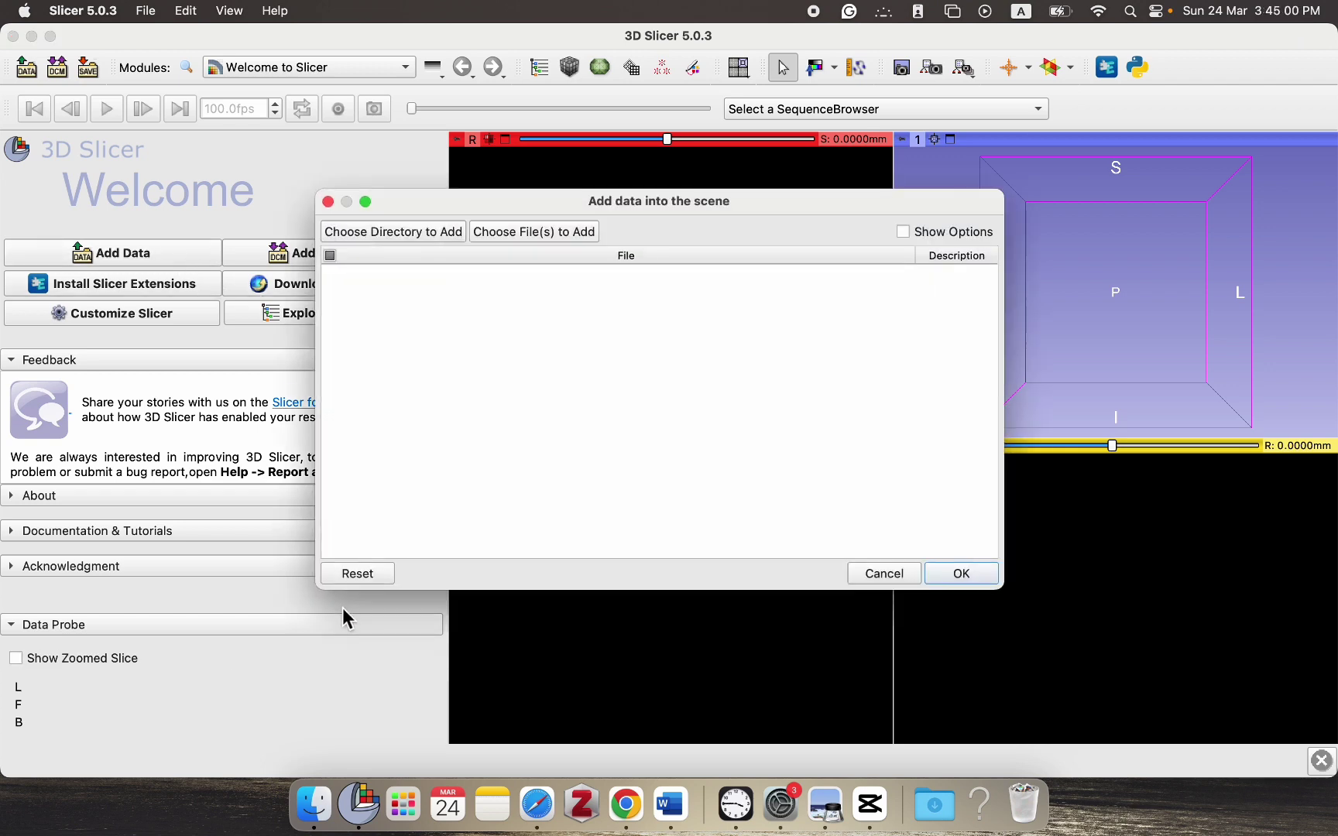
left_click(315, 806)
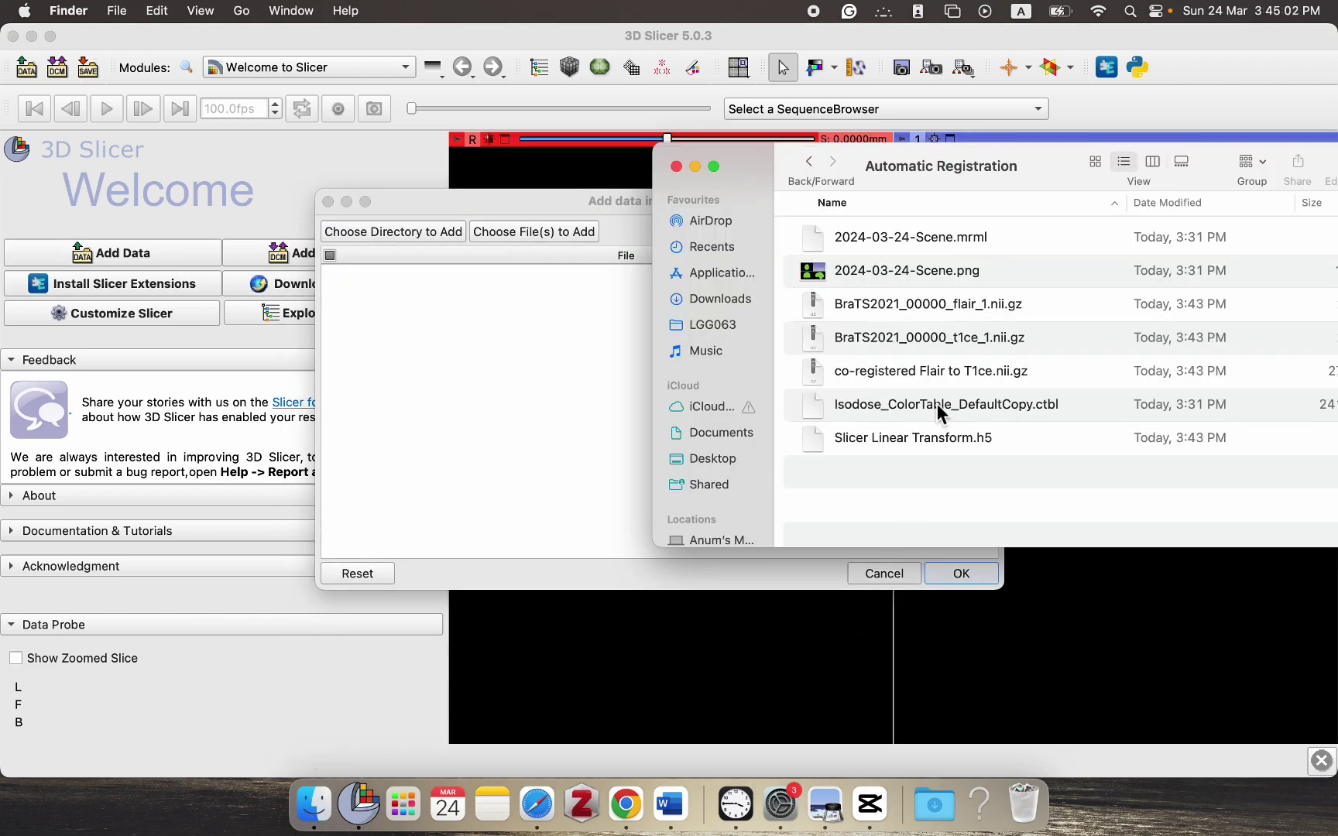
left_click(961, 341)
left_click_drag(961, 341, 573, 364)
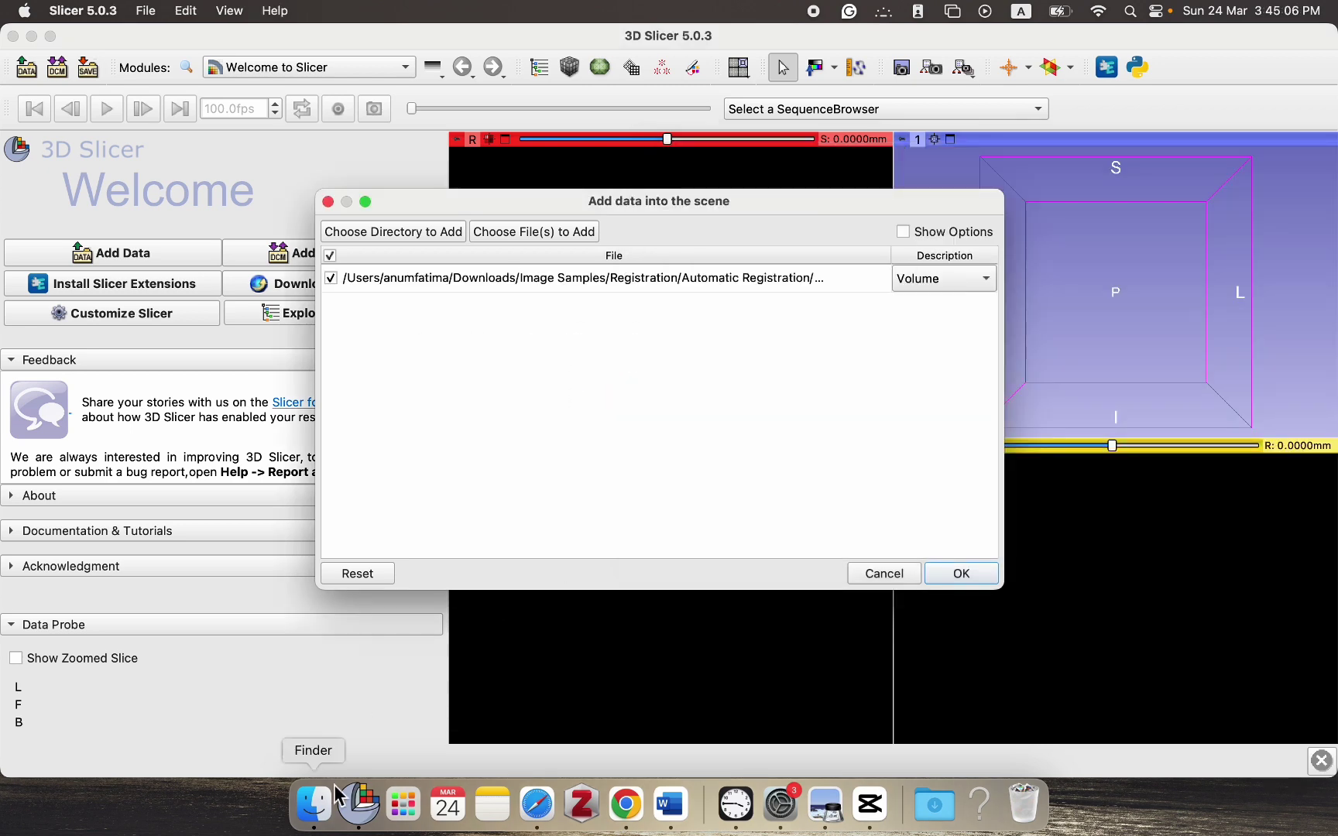
left_click(314, 806)
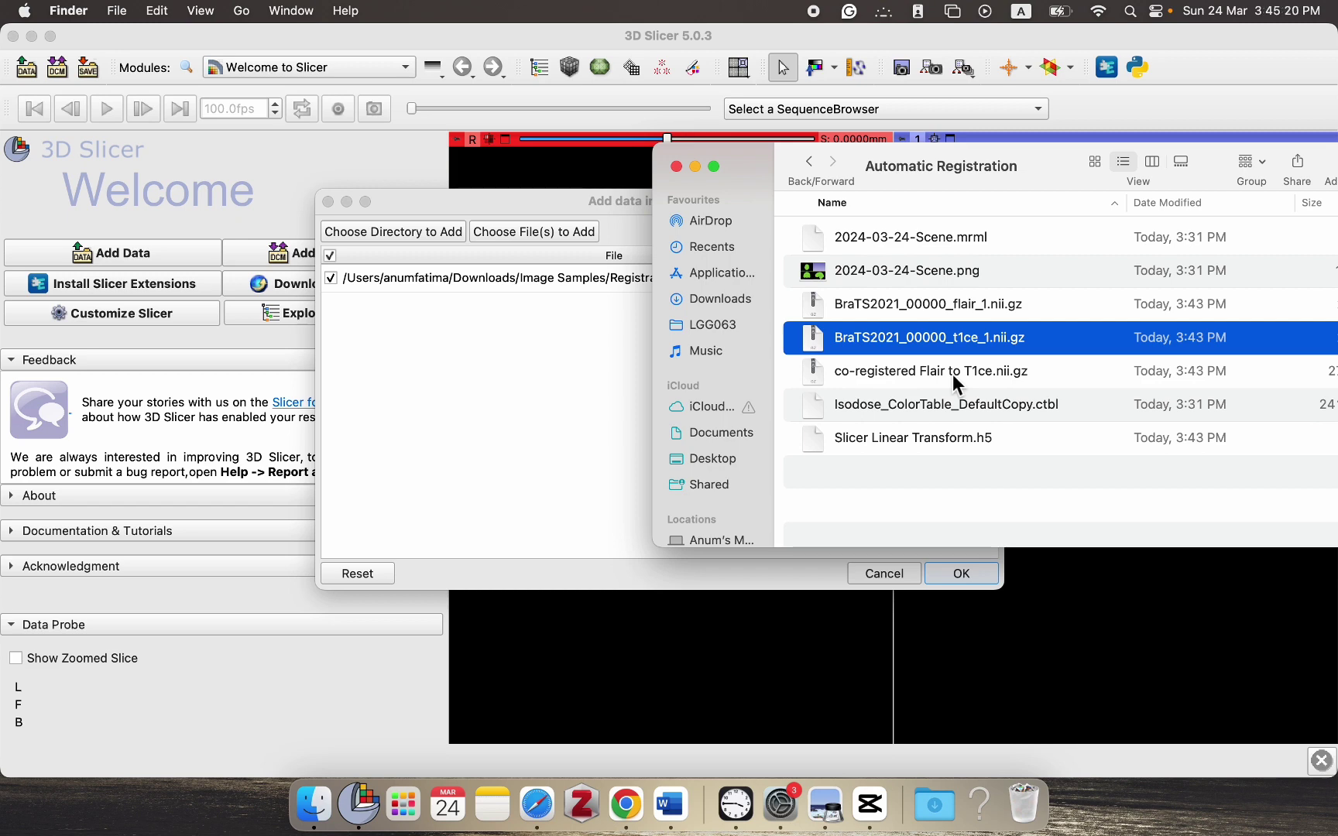
left_click_drag(952, 374, 417, 401)
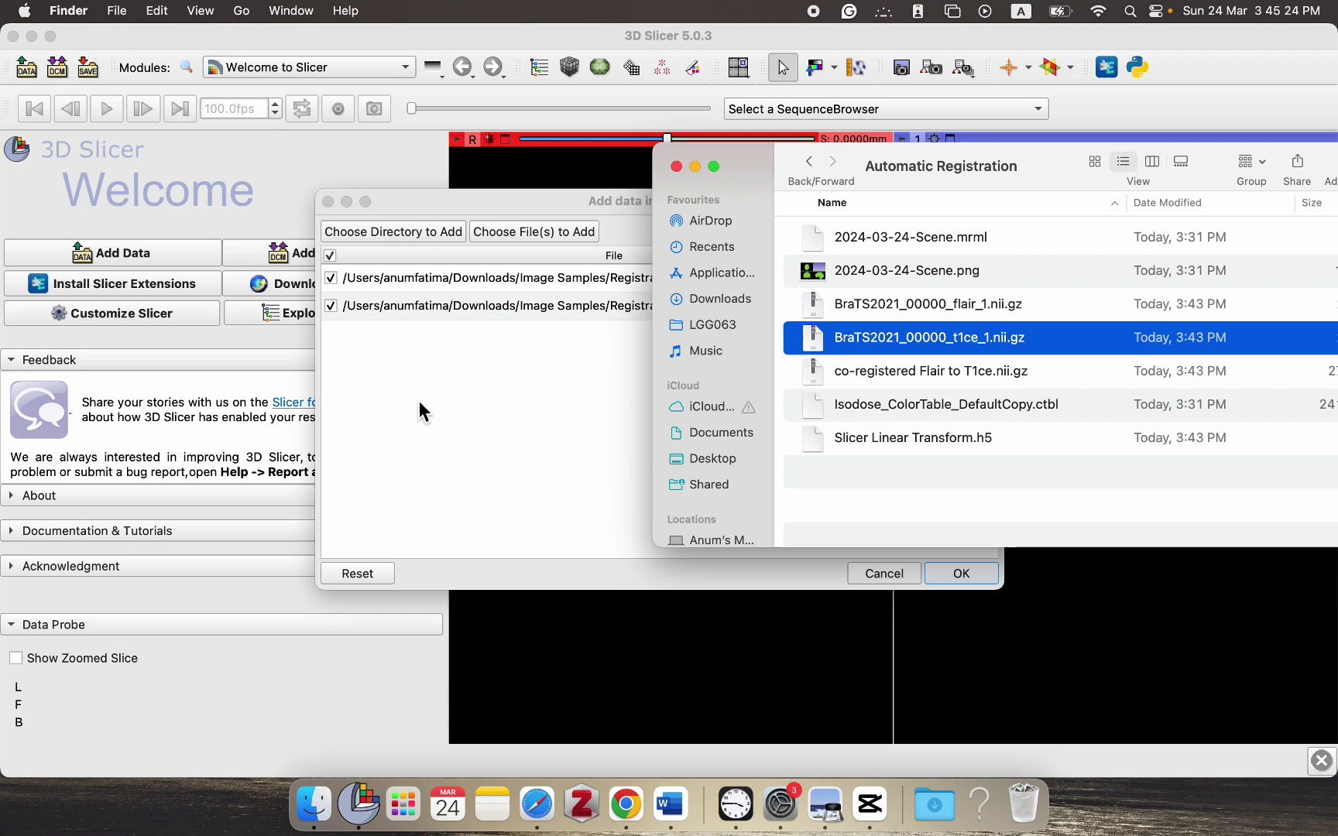
left_click(419, 400)
left_click(966, 580)
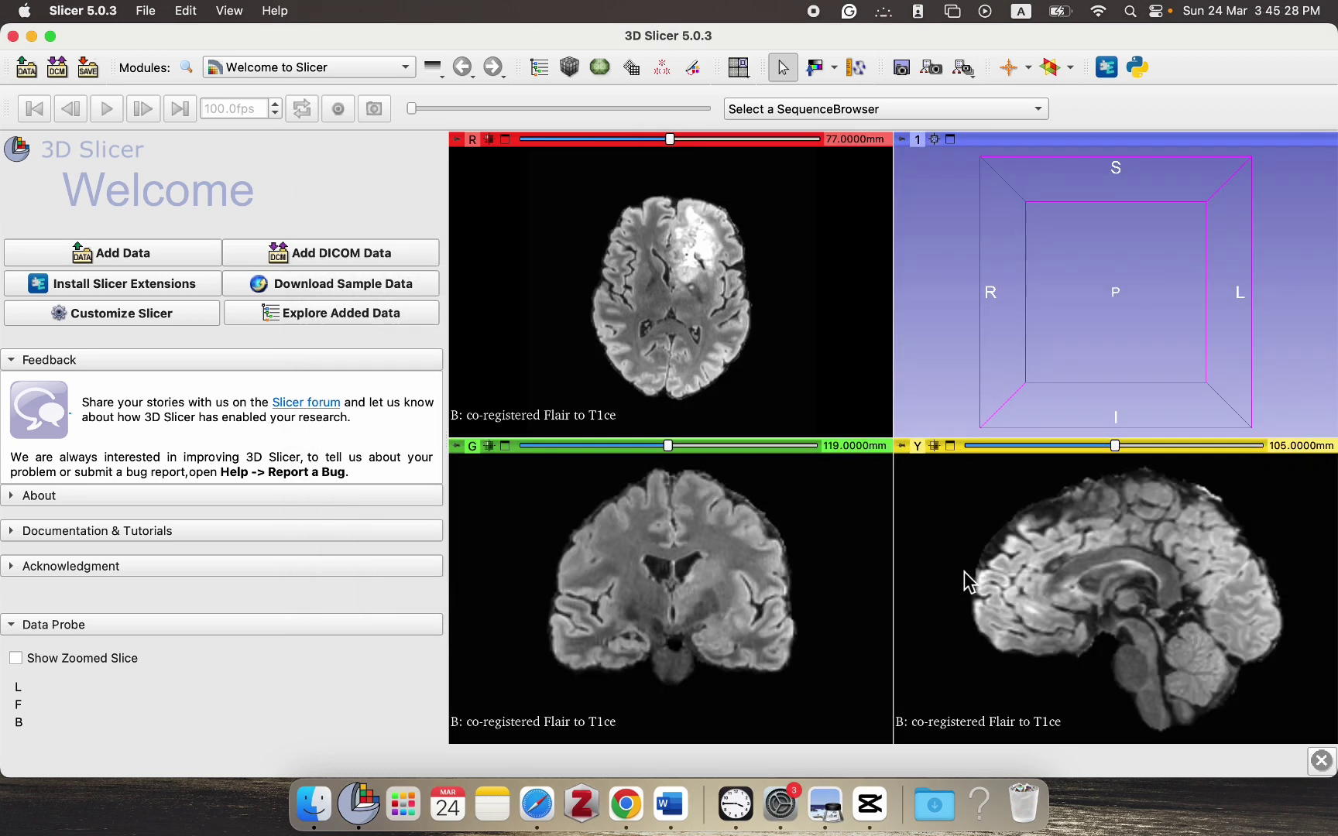
In View Controllers, link all three slice views and expand the green view's layer settings
left_click(360, 70)
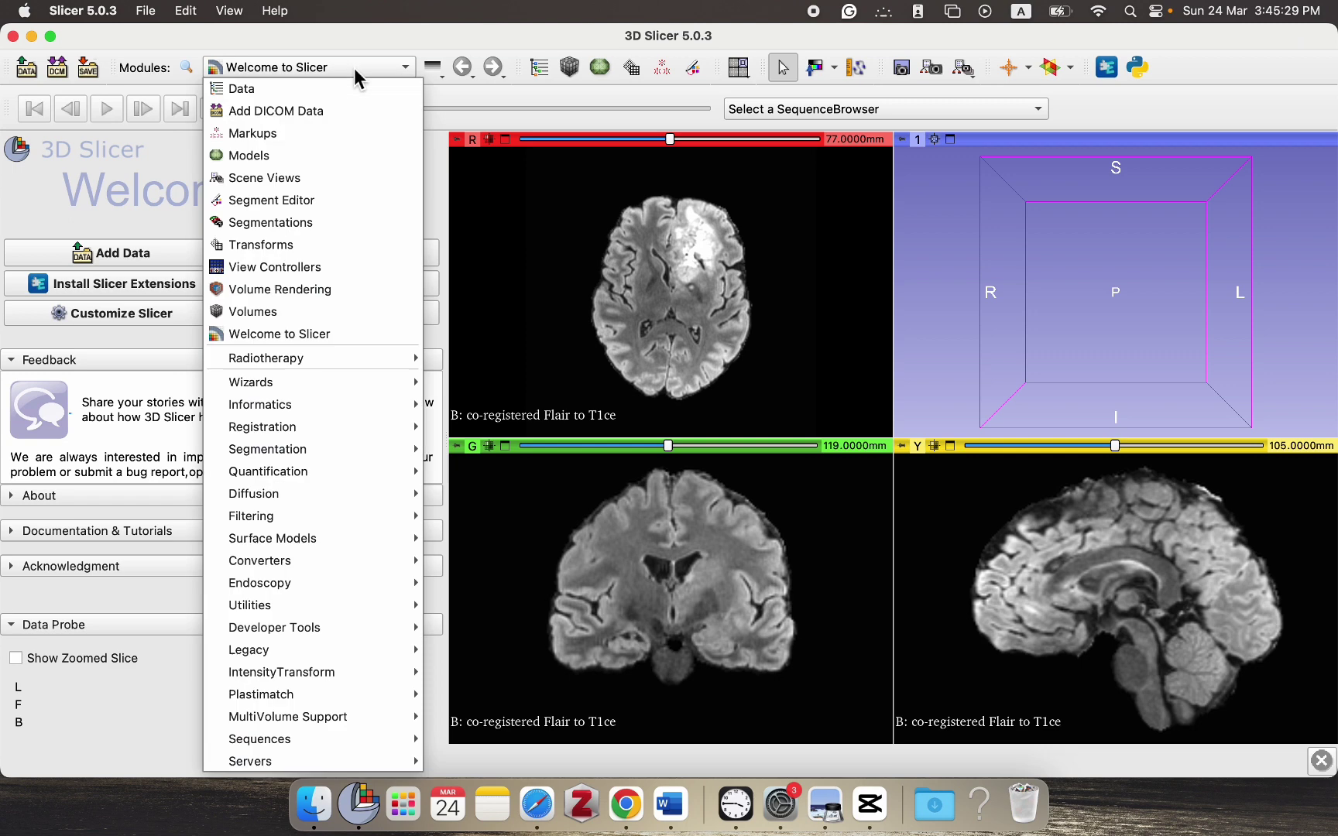
left_click(337, 273)
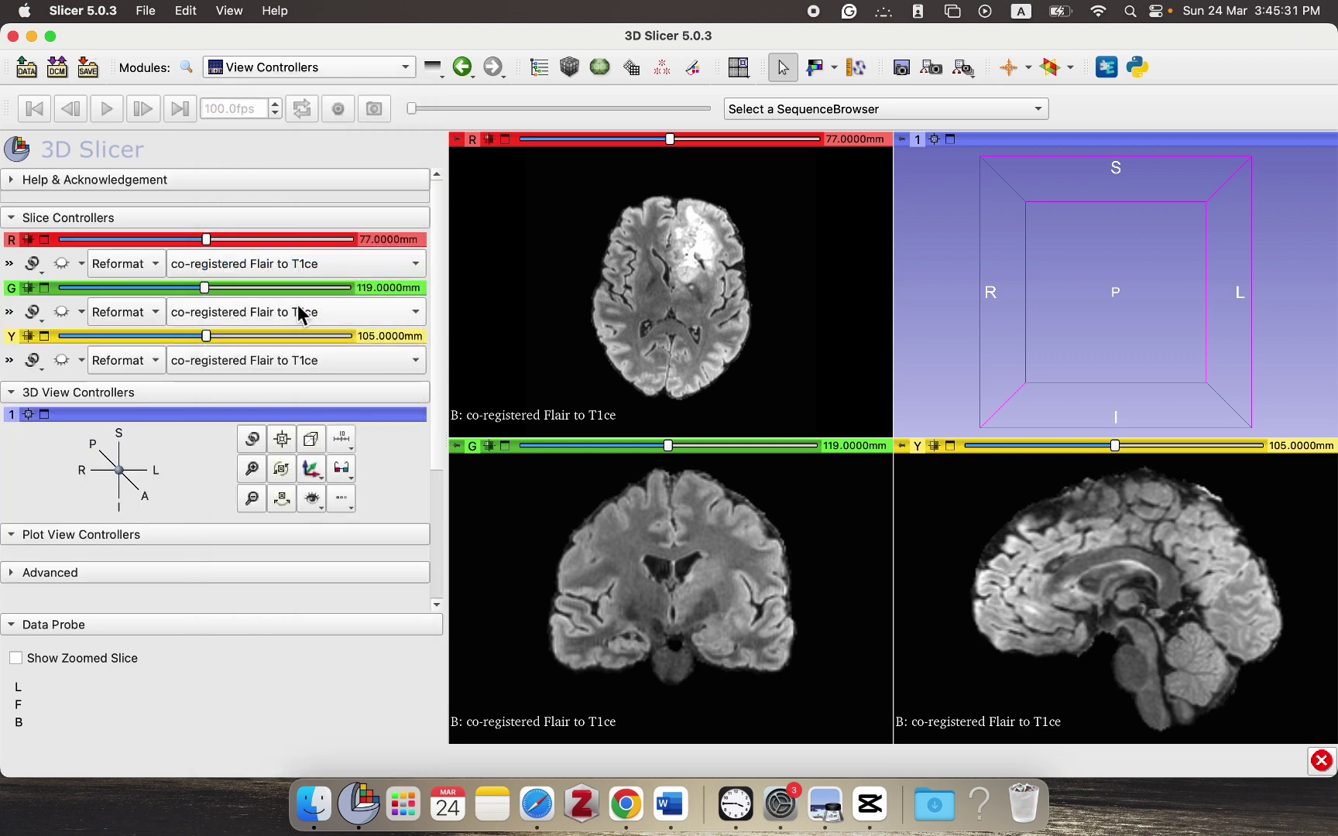
left_click(33, 312)
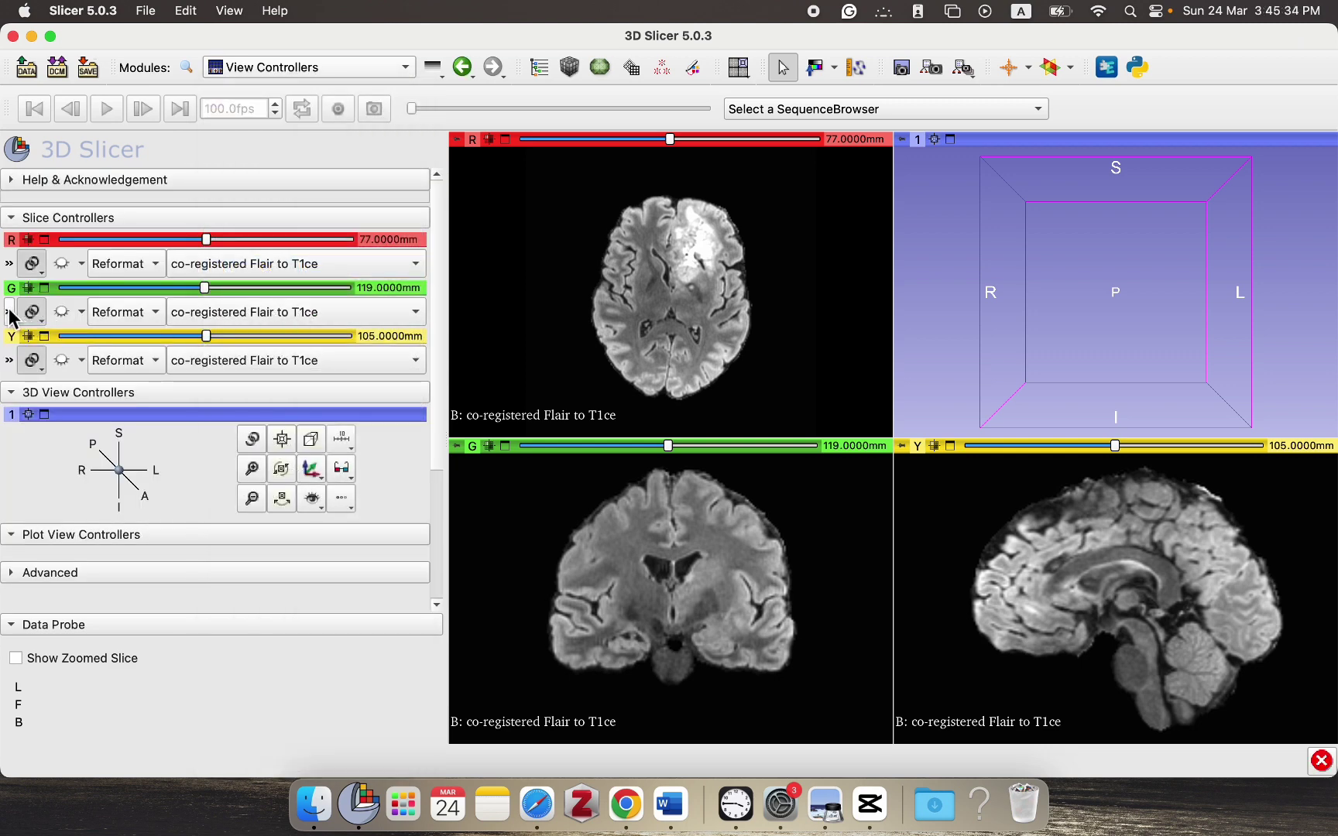
left_click(10, 313)
Set BraTS2021_00000_t1ce_1 as background and co-registered Flair to T1ce as foreground
left_click(269, 379)
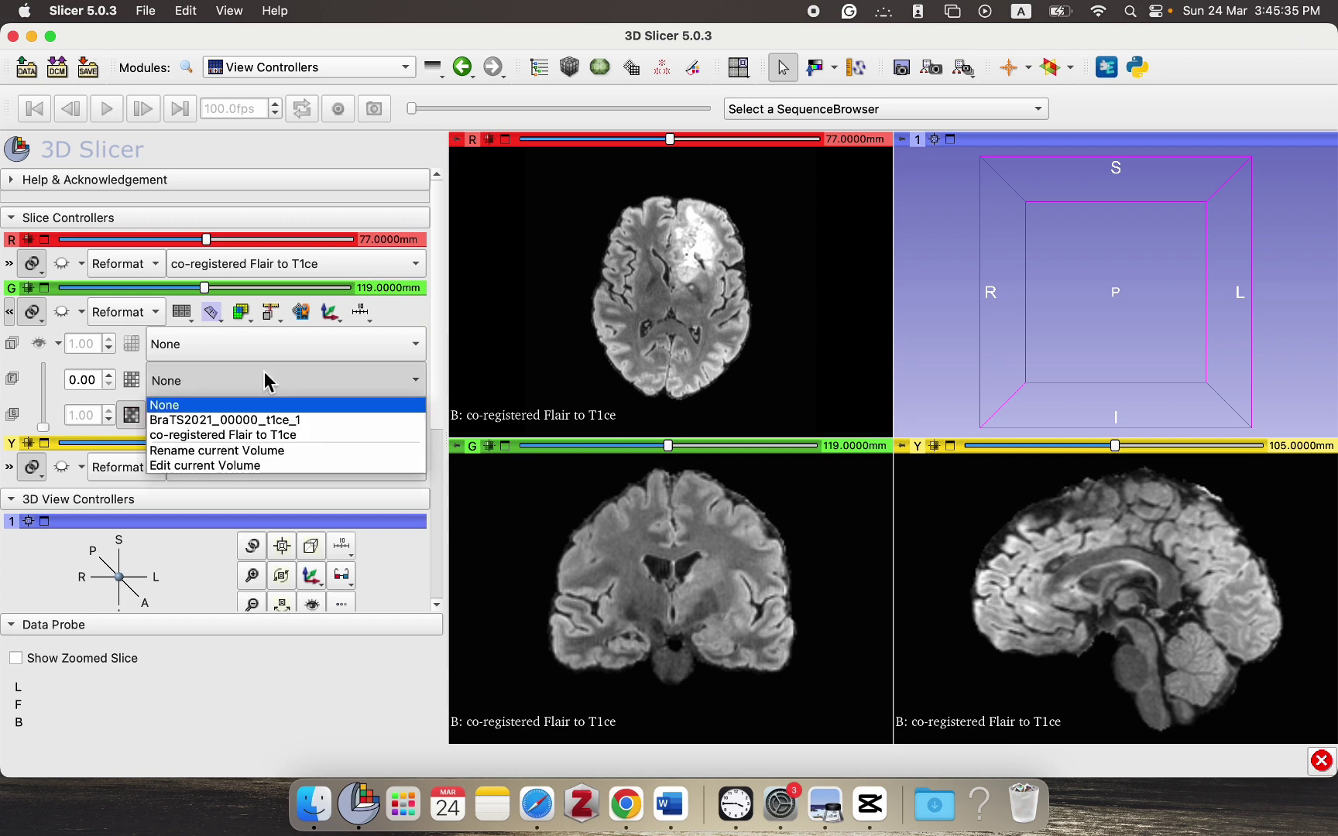
left_click(266, 430)
left_click(244, 418)
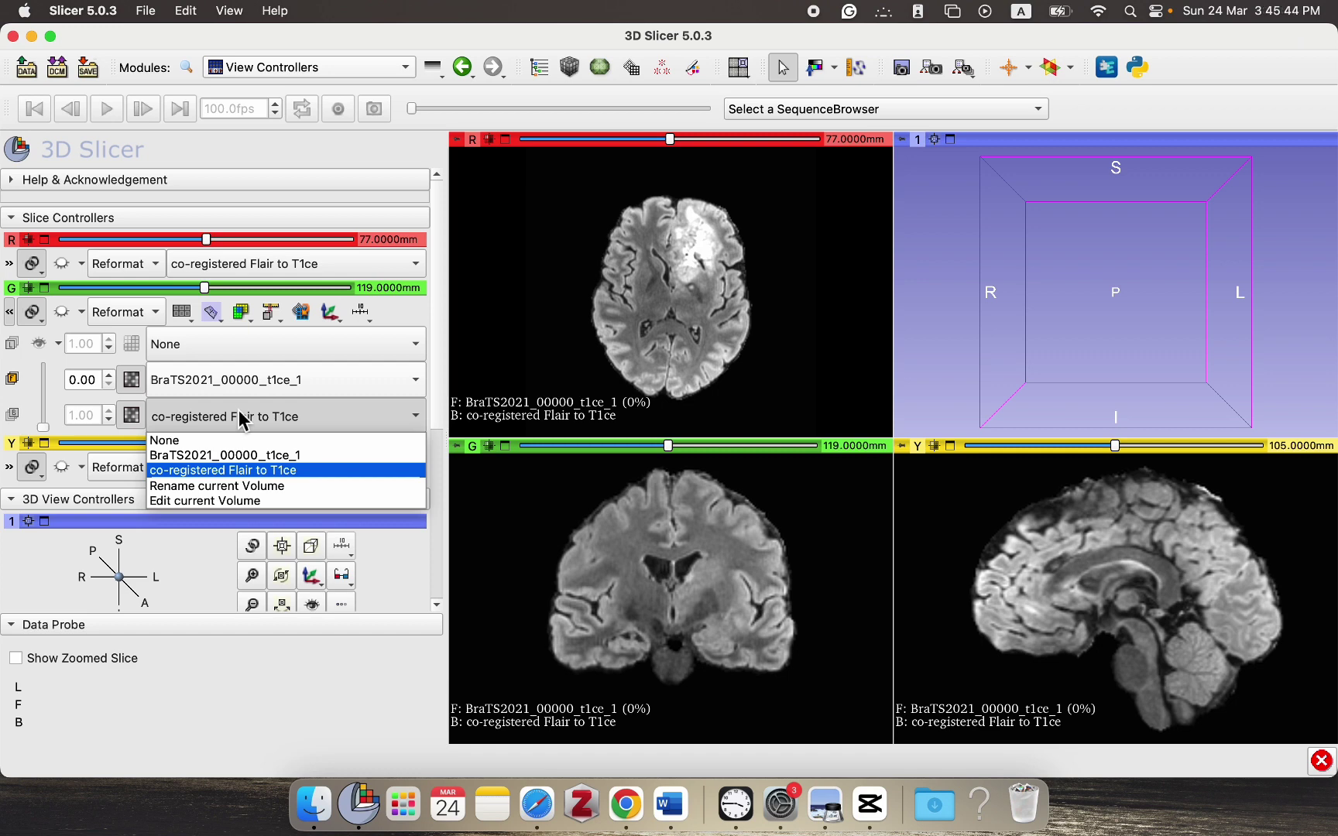
left_click(252, 457)
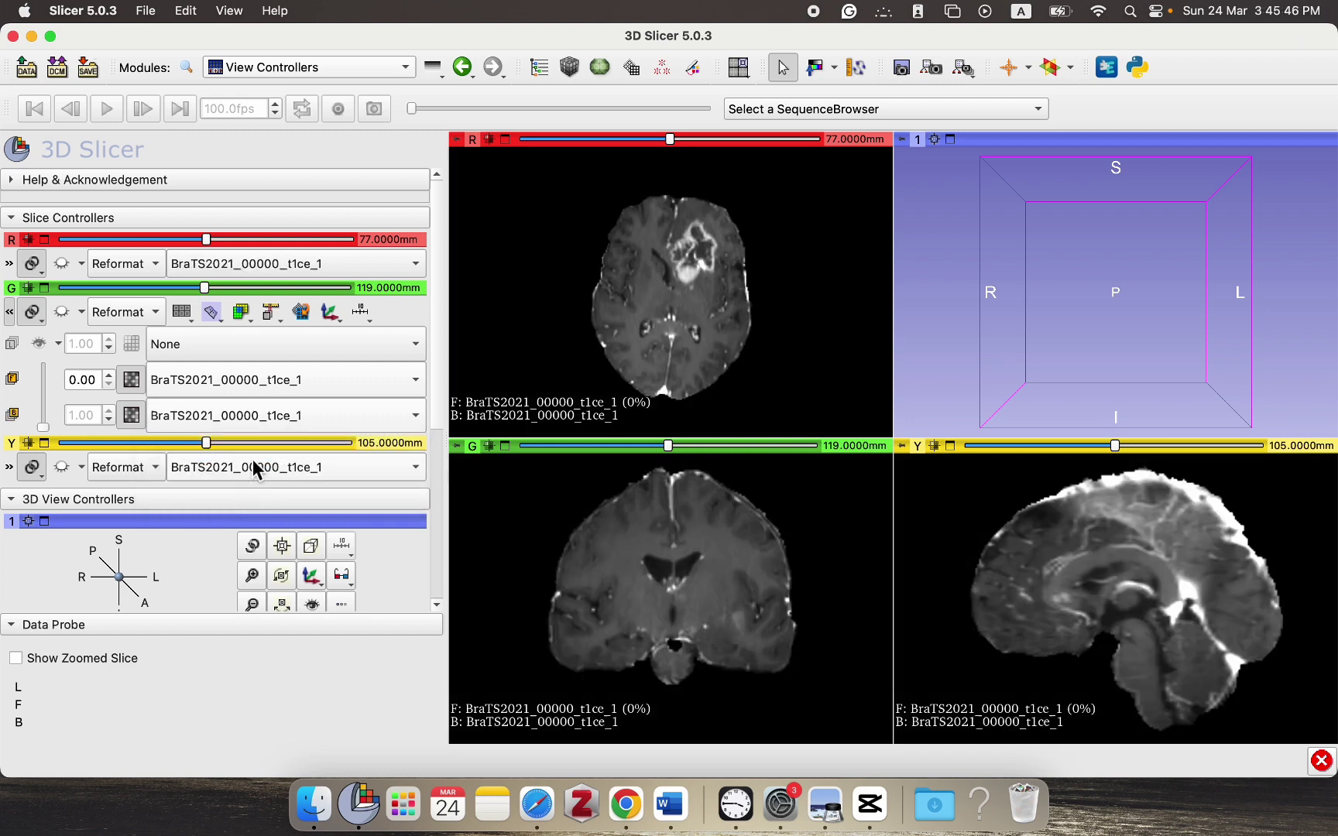
left_click(299, 380)
left_click(280, 436)
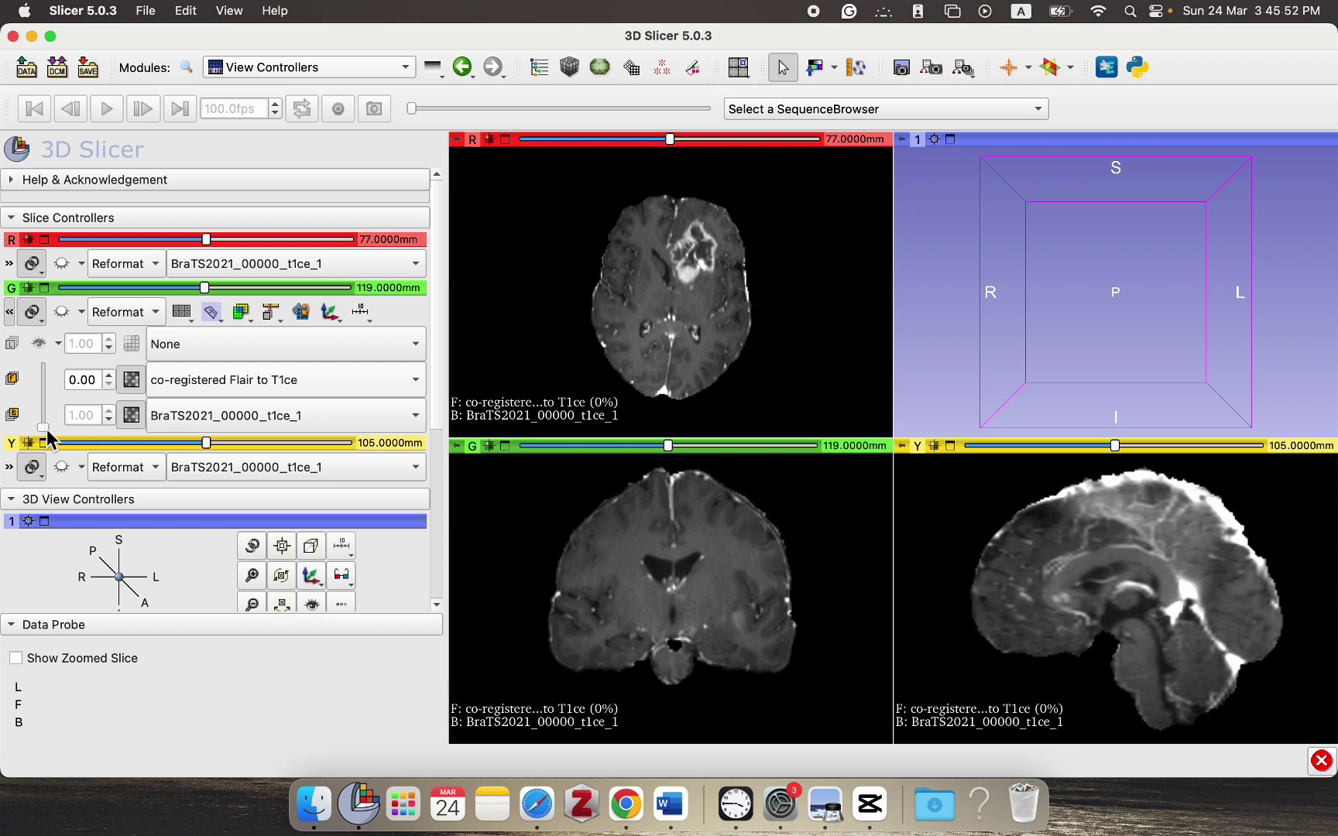
Raise the Flair foreground opacity to 0.60, show the slice planes in 3D, and orbit the view
left_click_drag(48, 438, 51, 404)
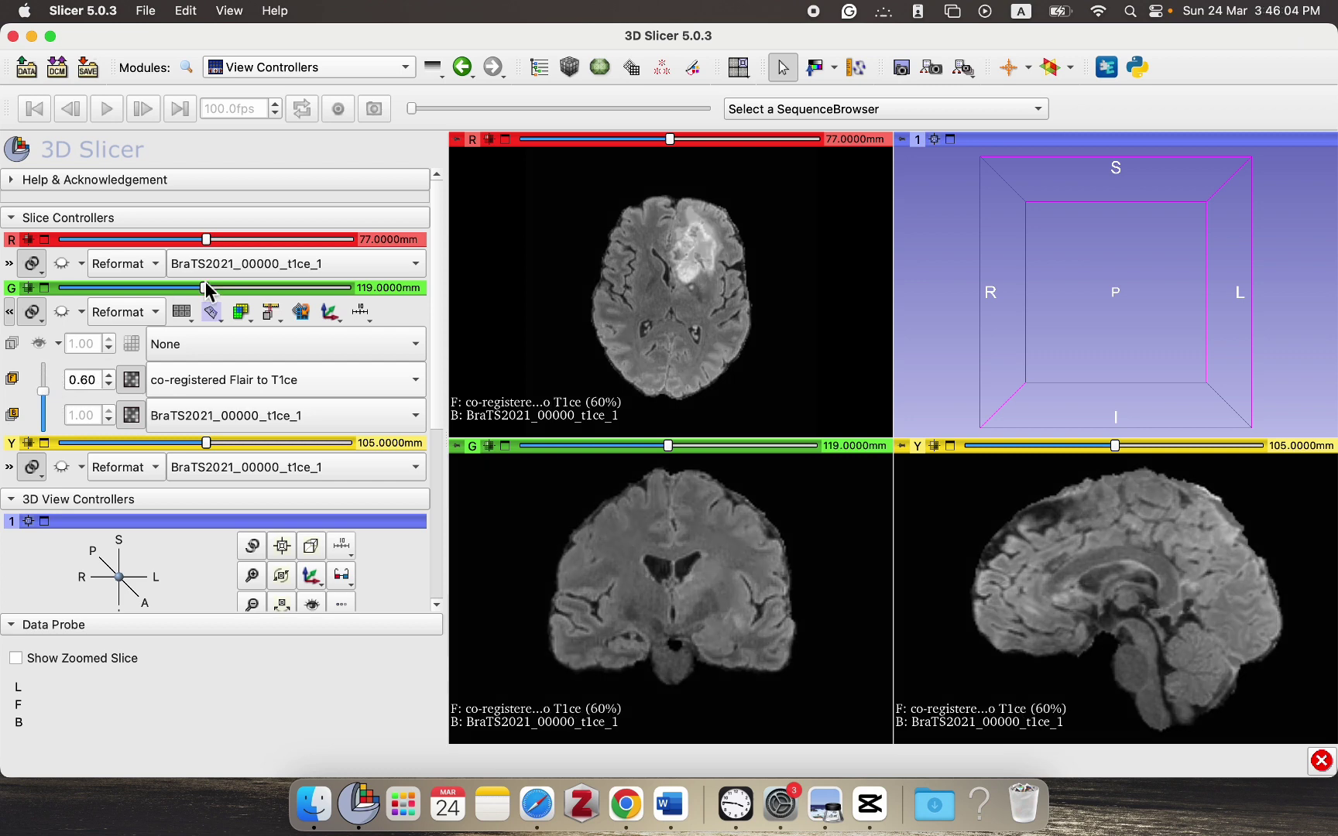
left_click(63, 264)
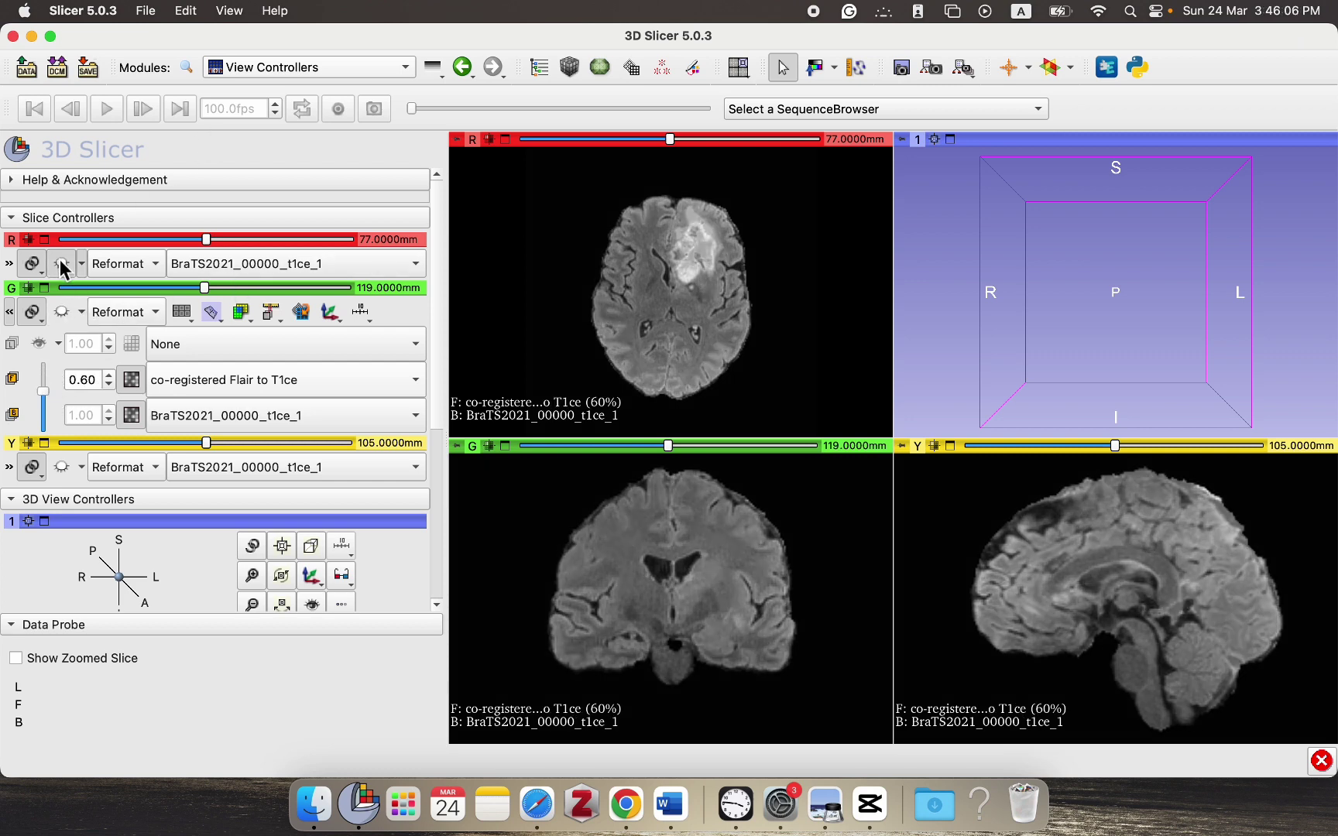
mouse_move(934, 140)
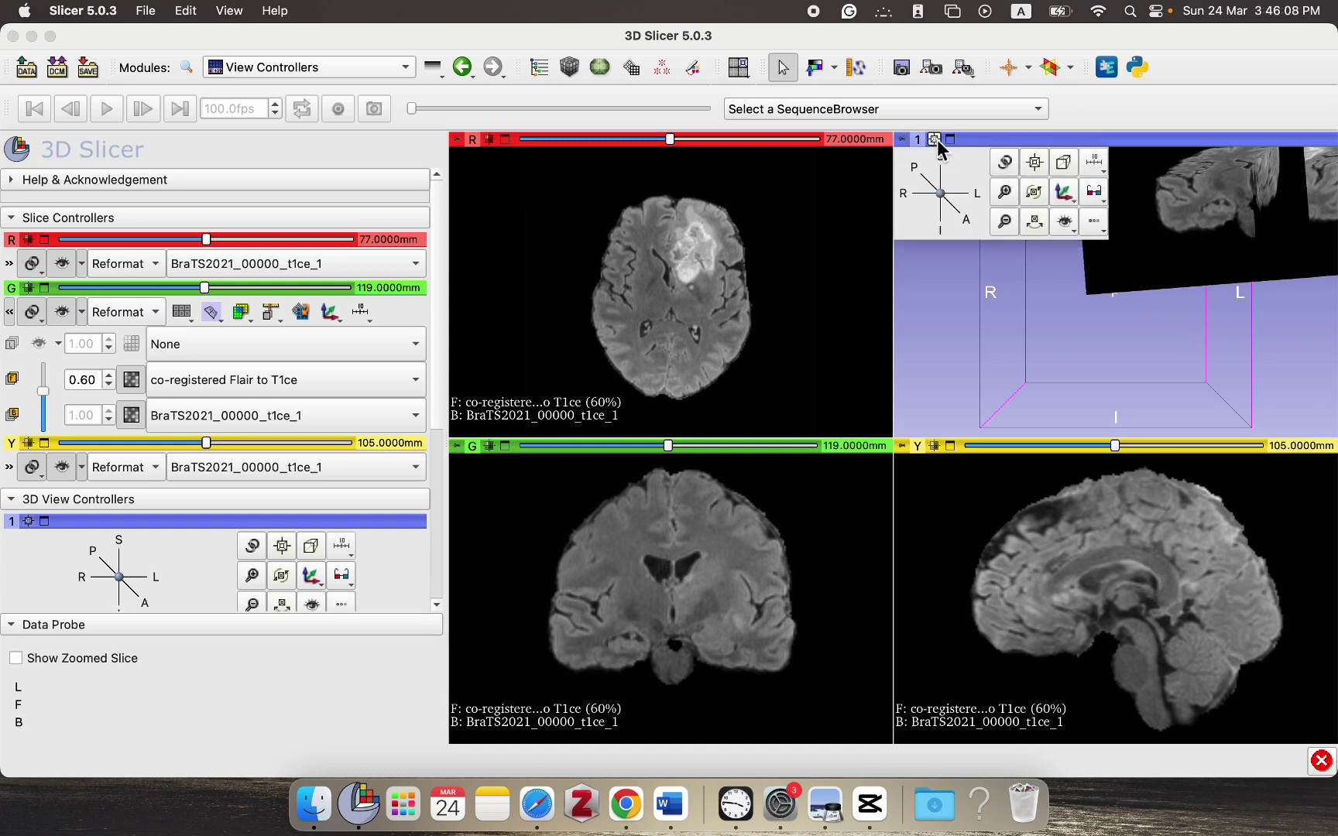
left_click_drag(1030, 263, 1019, 346)
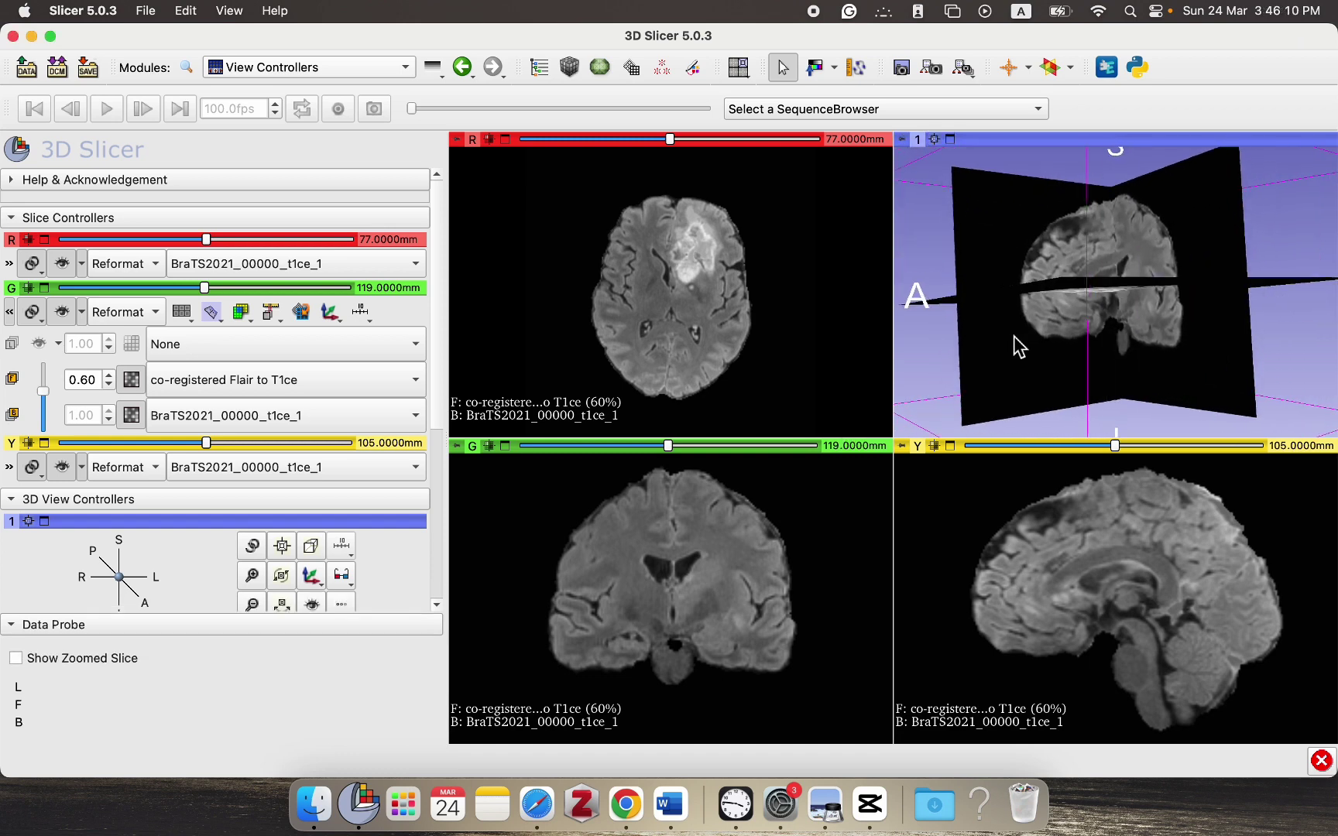
left_click_drag(1238, 375, 899, 395)
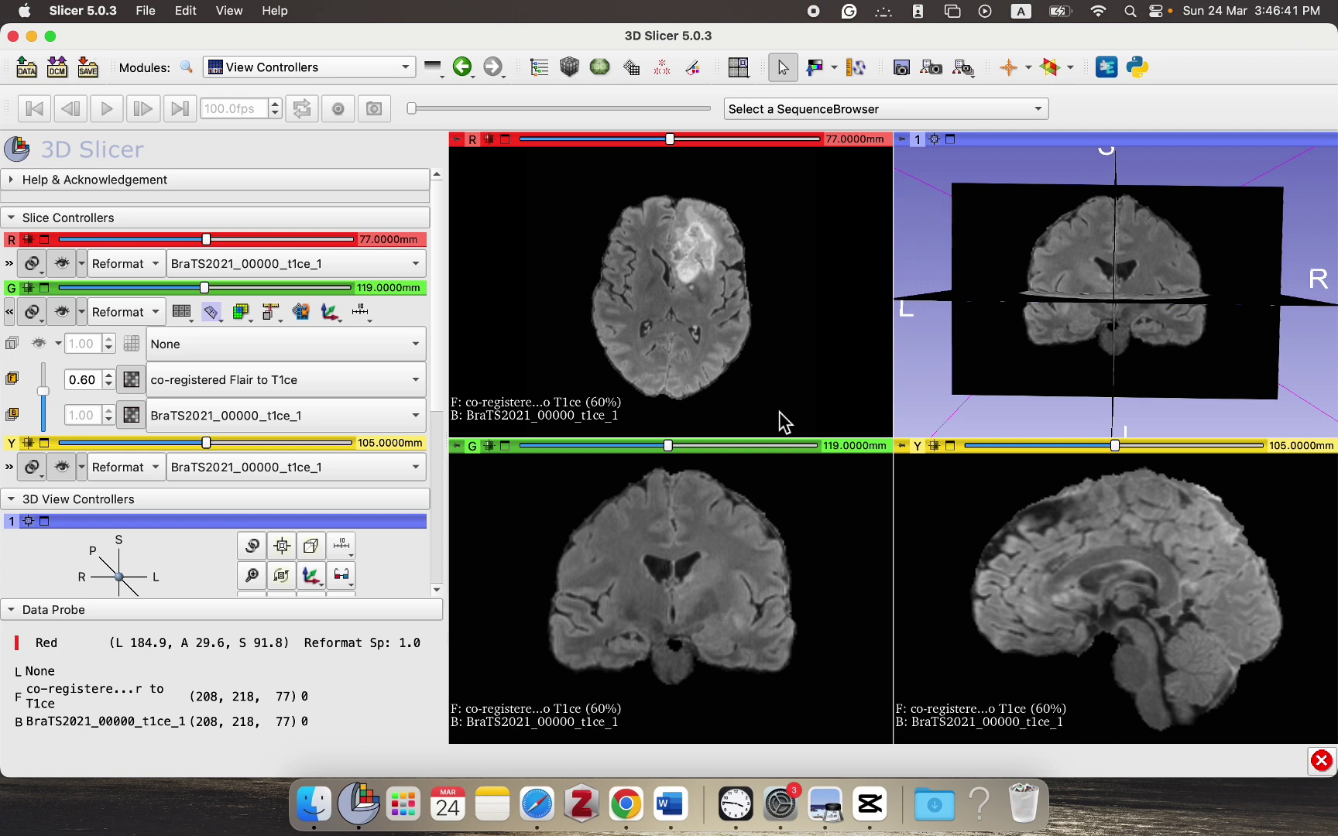
left_click(337, 72)
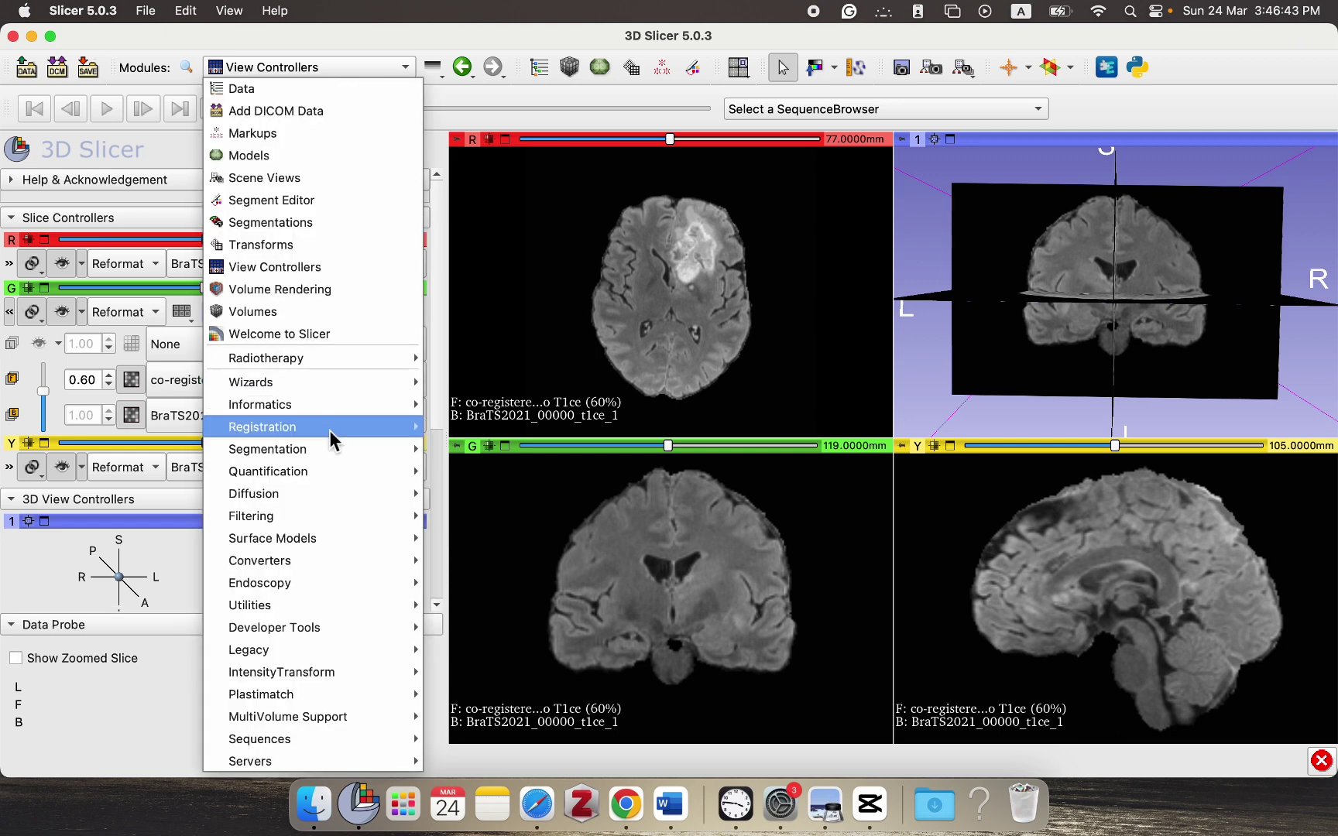
mouse_move(383, 431)
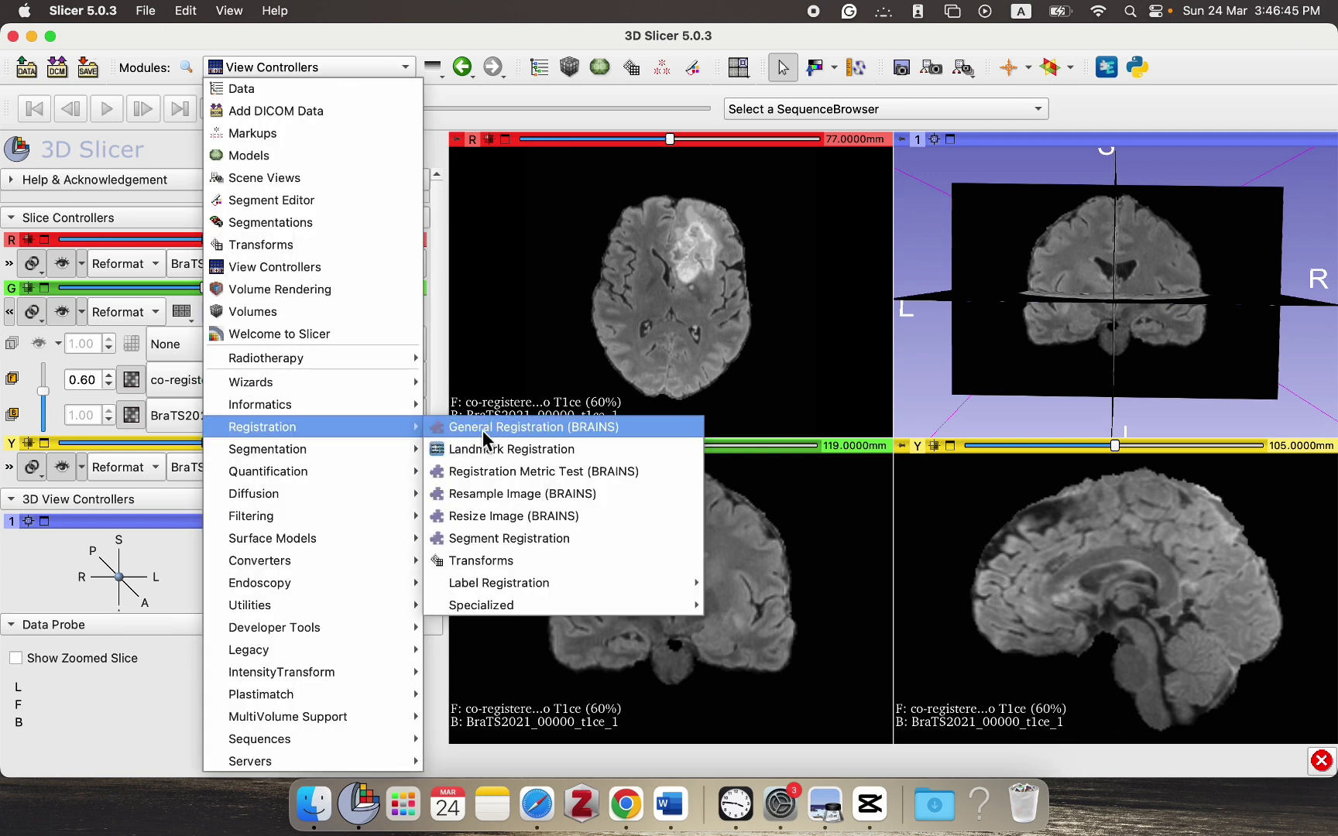
key("Escape")
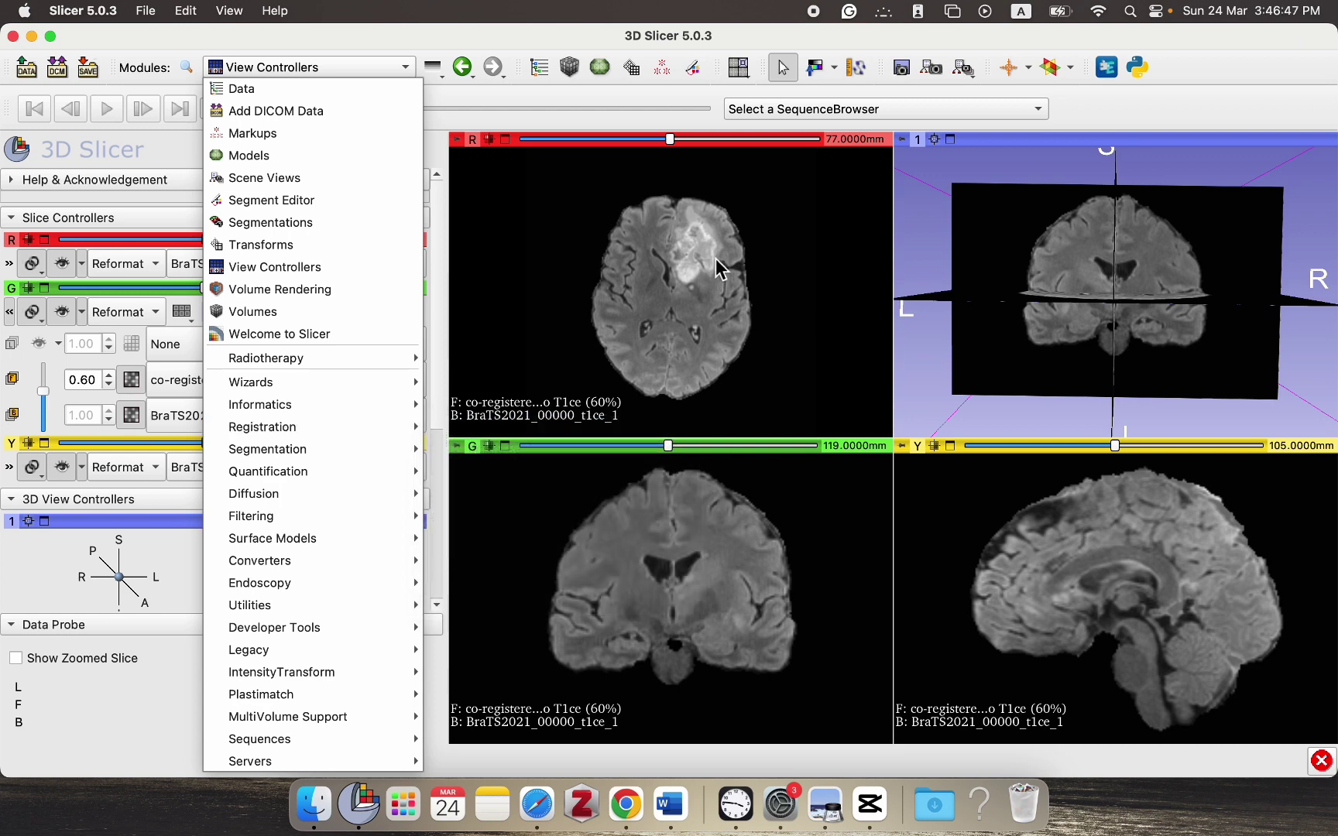
key("Escape")
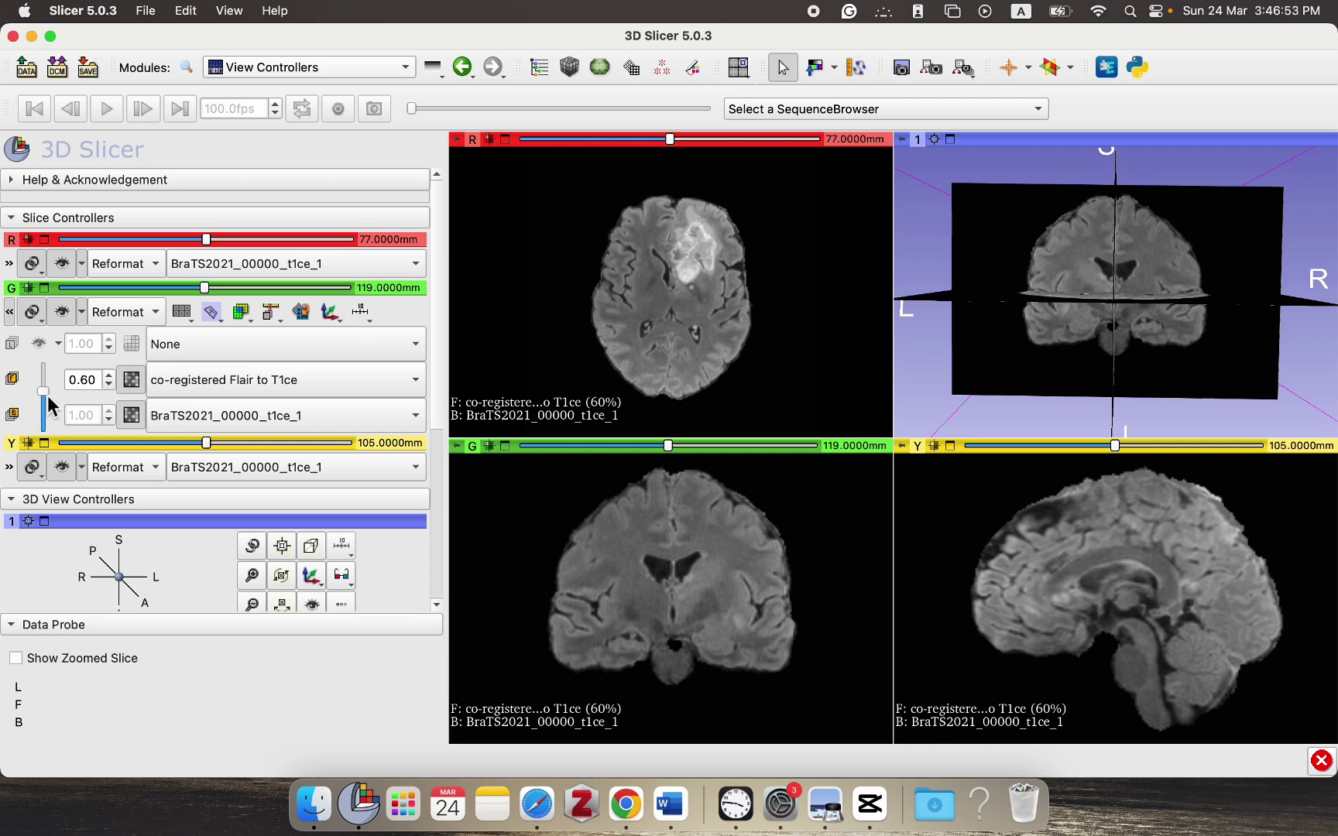
scroll(48, 399, "up", 1)
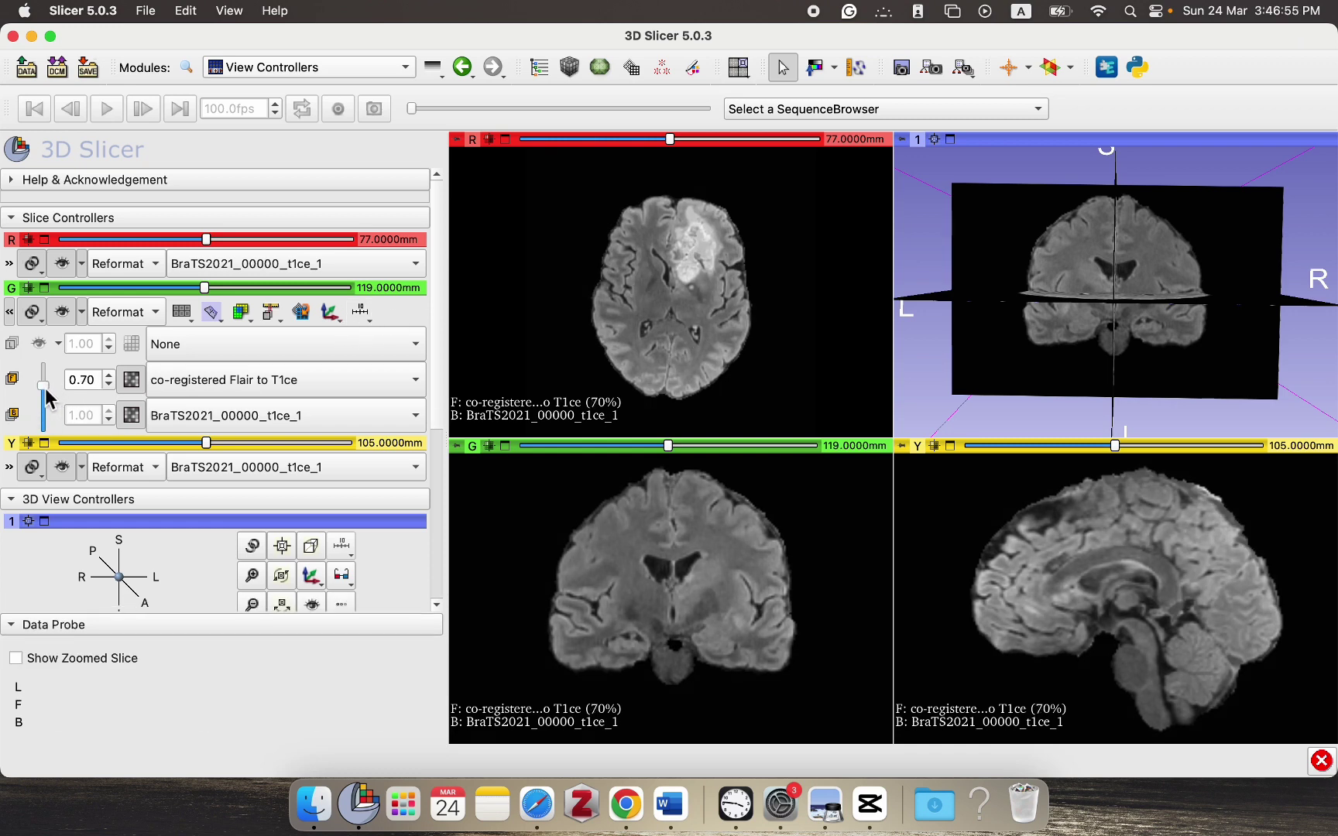
scroll(50, 400, "down", 1)
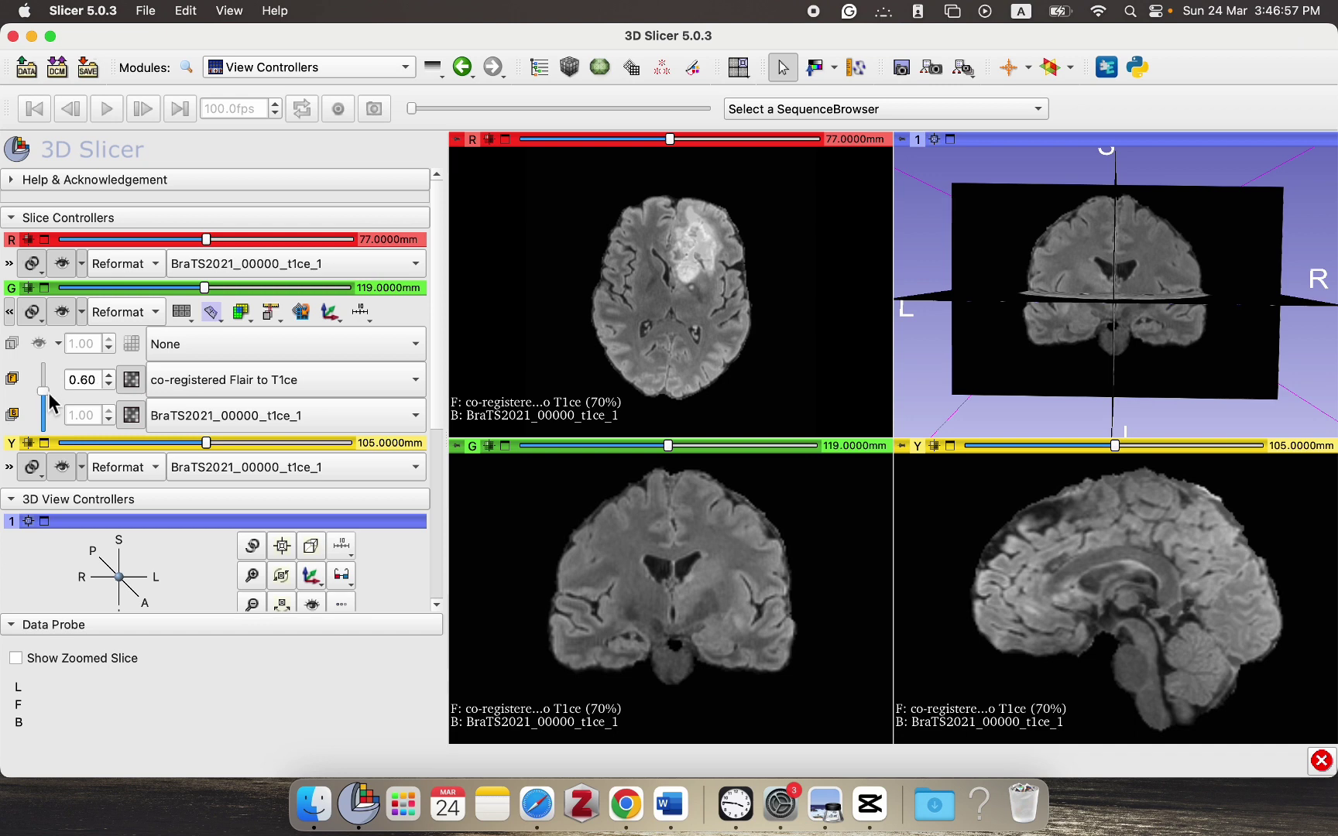